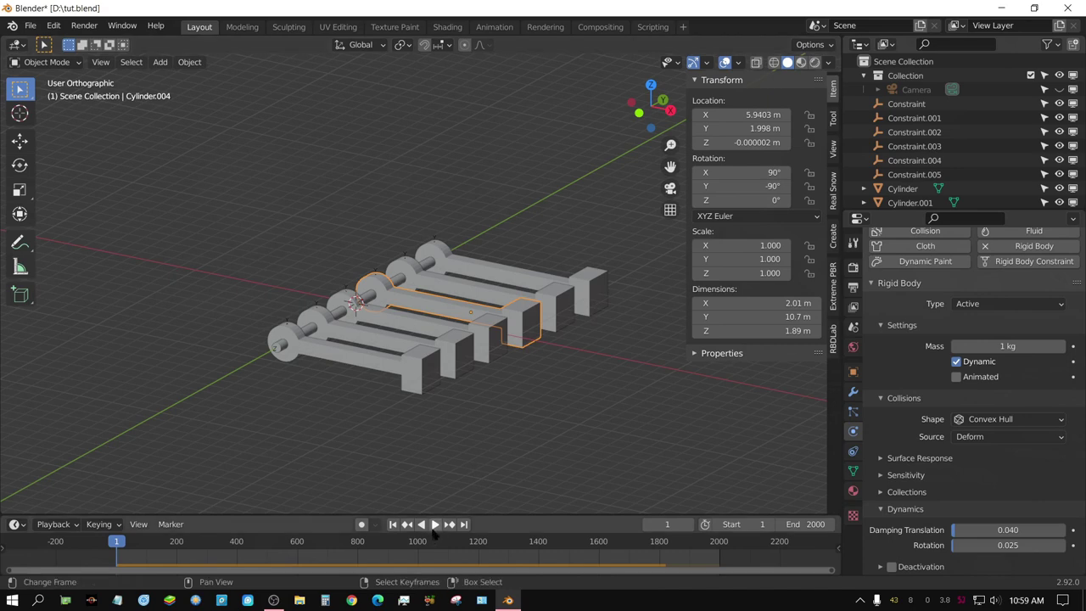
Play the rigid body animation of the finished row of arms mounted on the rod.
click(435, 524)
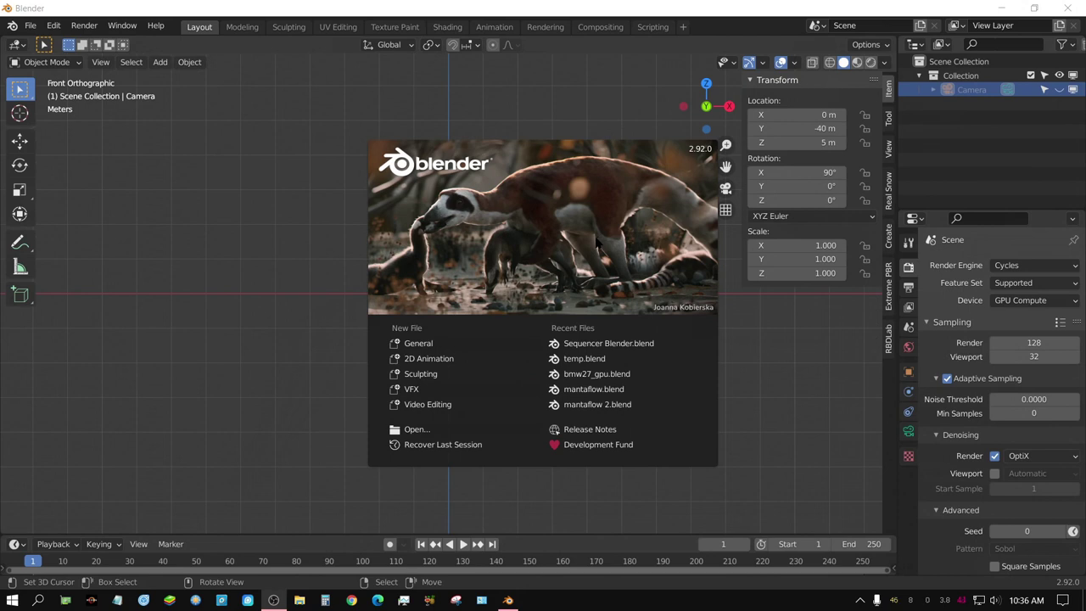
Add a mesh cylinder at the origin and scale it down uniformly to about 0.54 m.
click(180, 255)
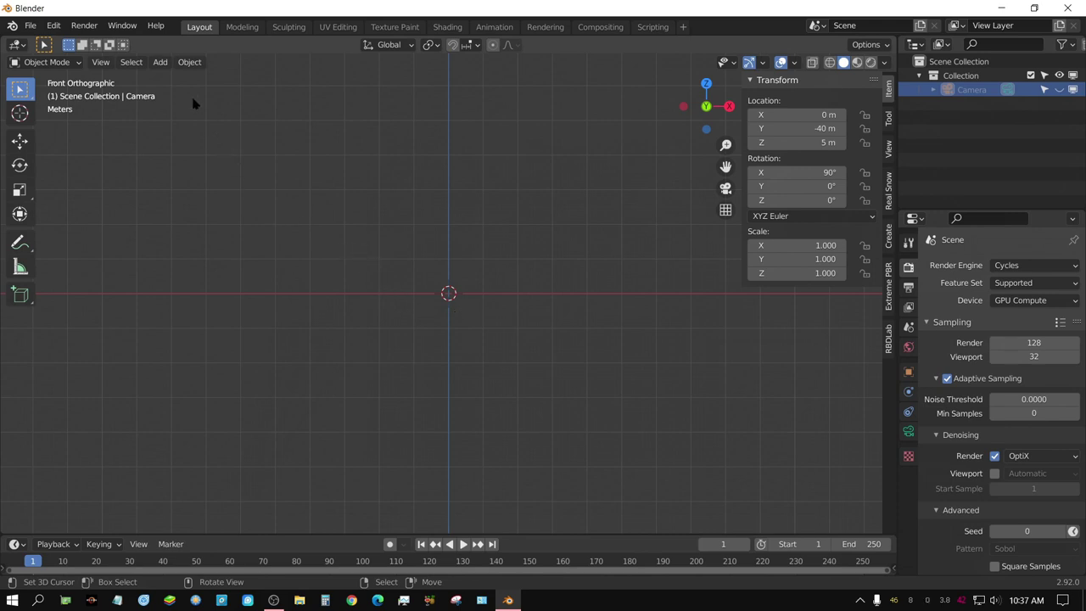
click(161, 62)
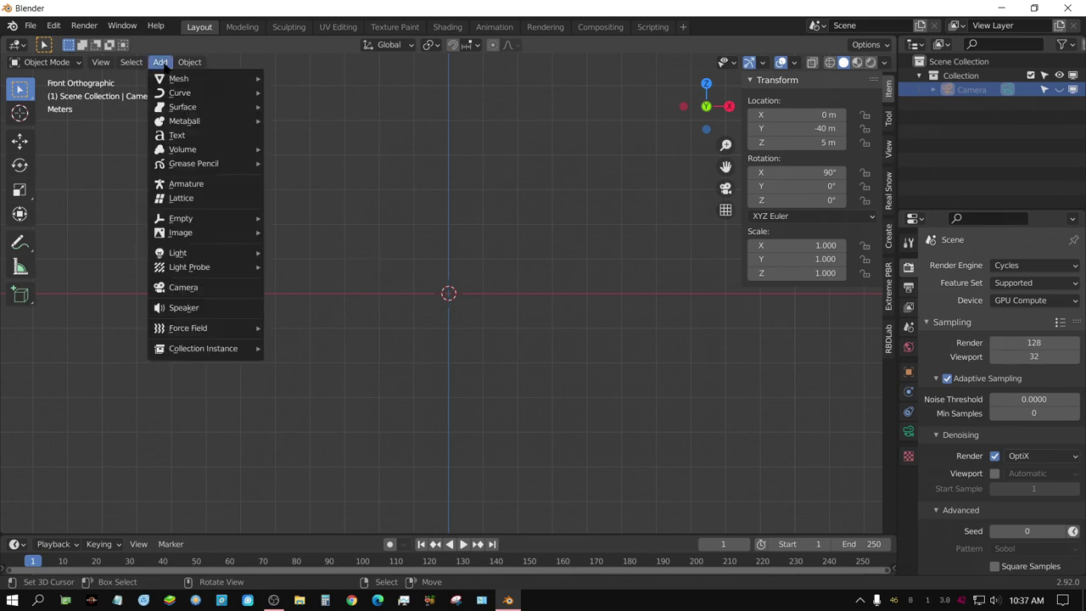
mouse_move(197, 79)
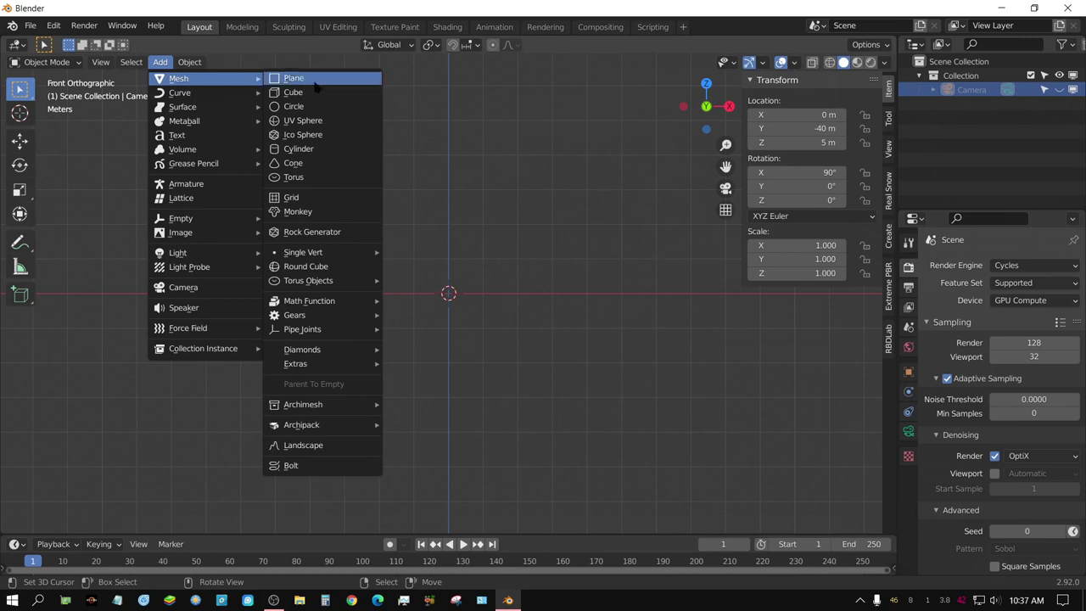
click(312, 151)
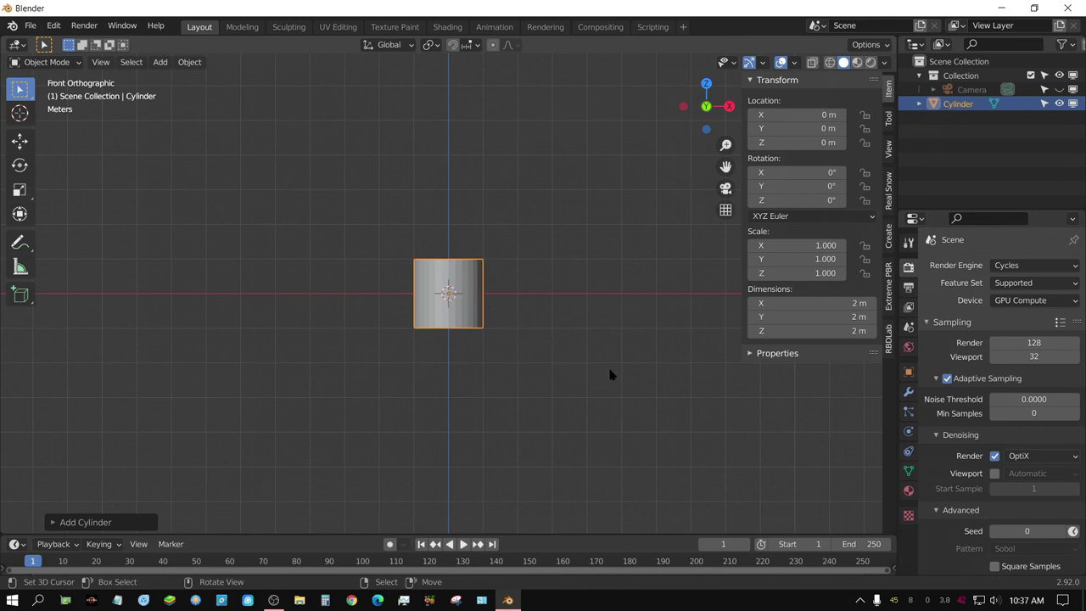
key(s)
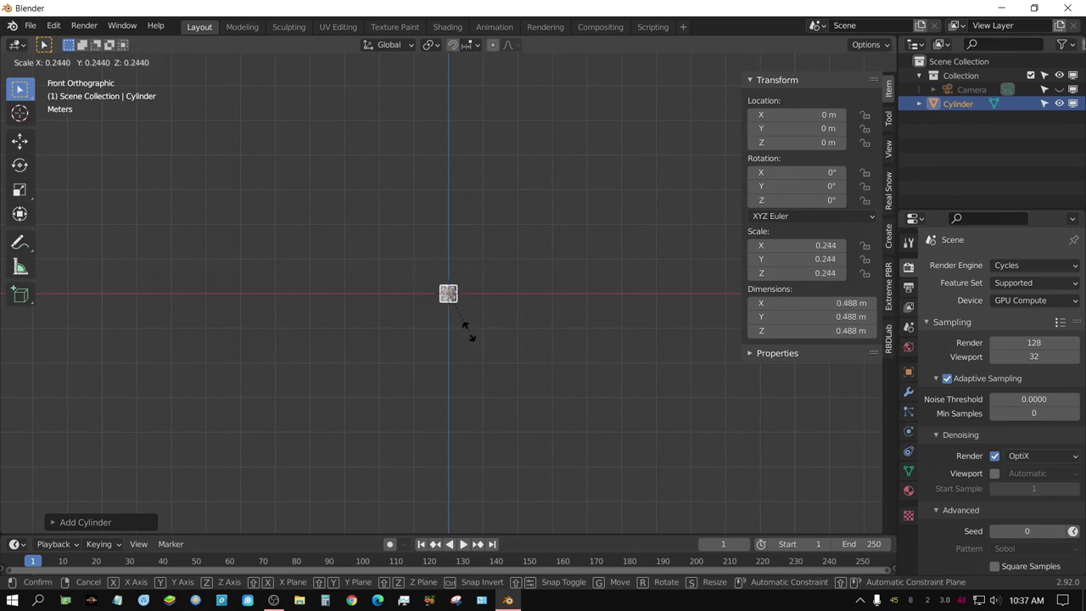
click(472, 341)
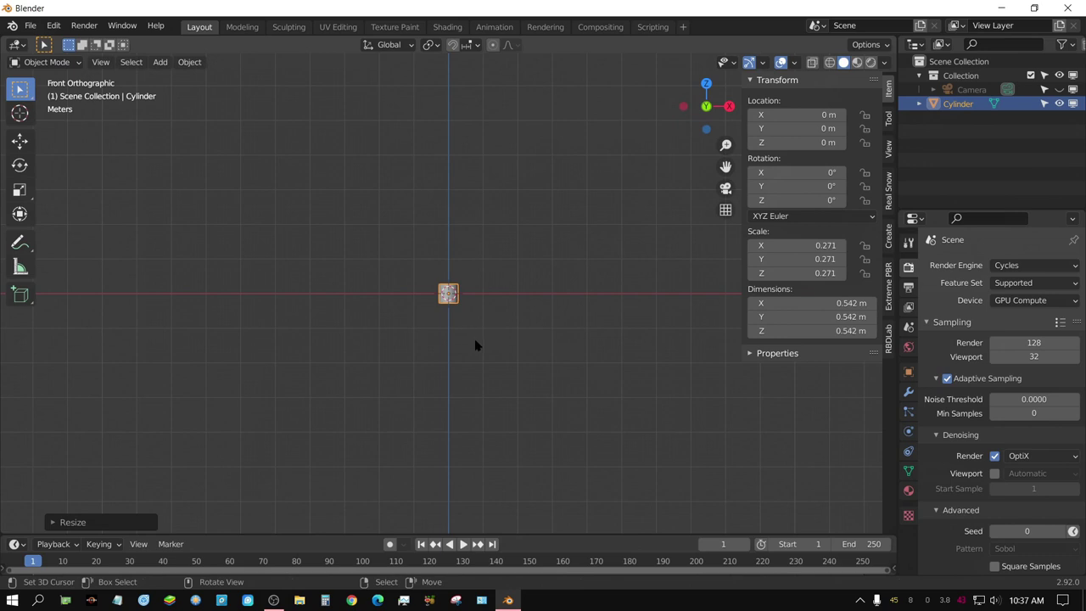
Rotate the small cylinder 90° about the X axis so it lies along Y.
key(KP_7)
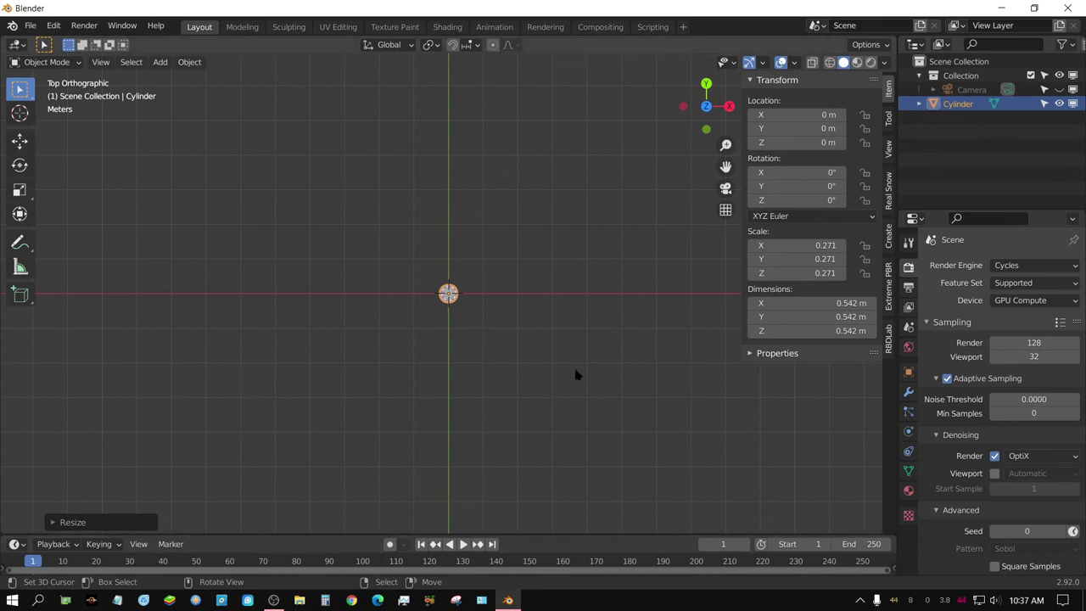
text(r)
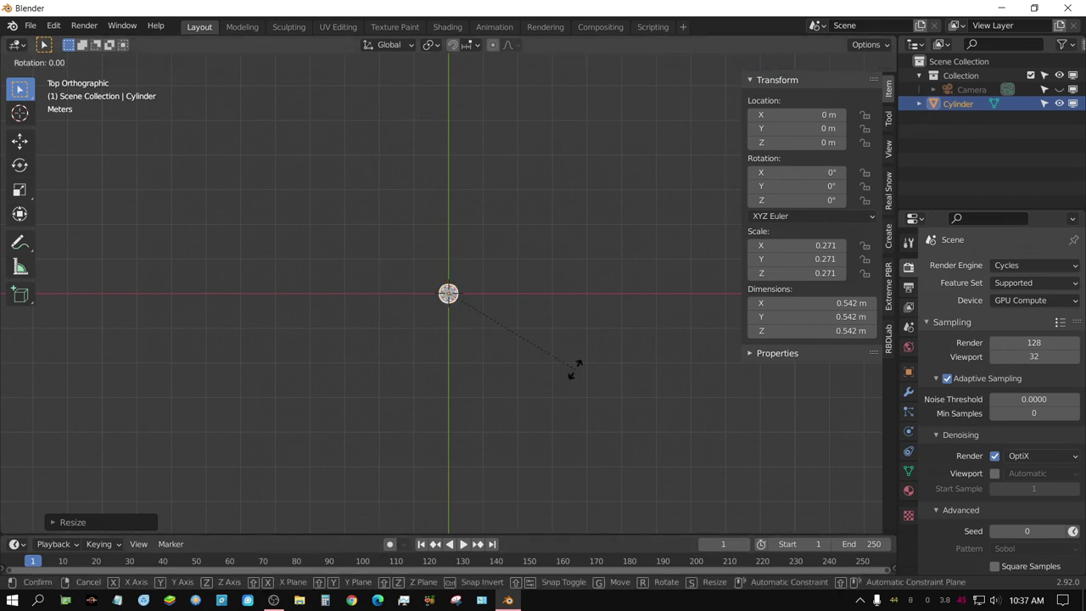
text(x90)
key(Return)
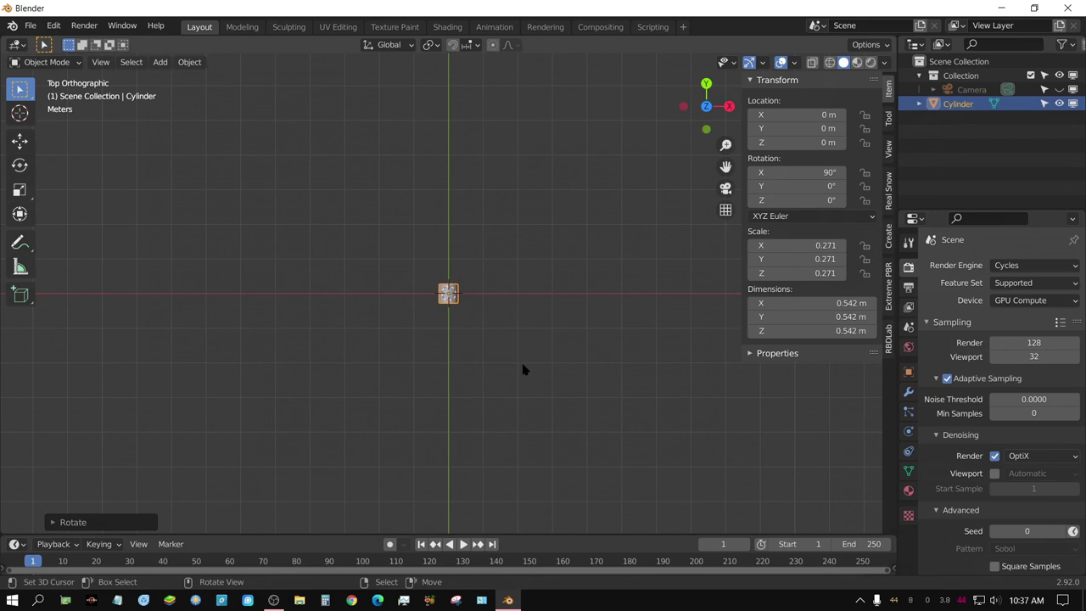
Stretch the cylinder along the Y axis into a rod about 16.3 m long and apply its scale.
key(s)
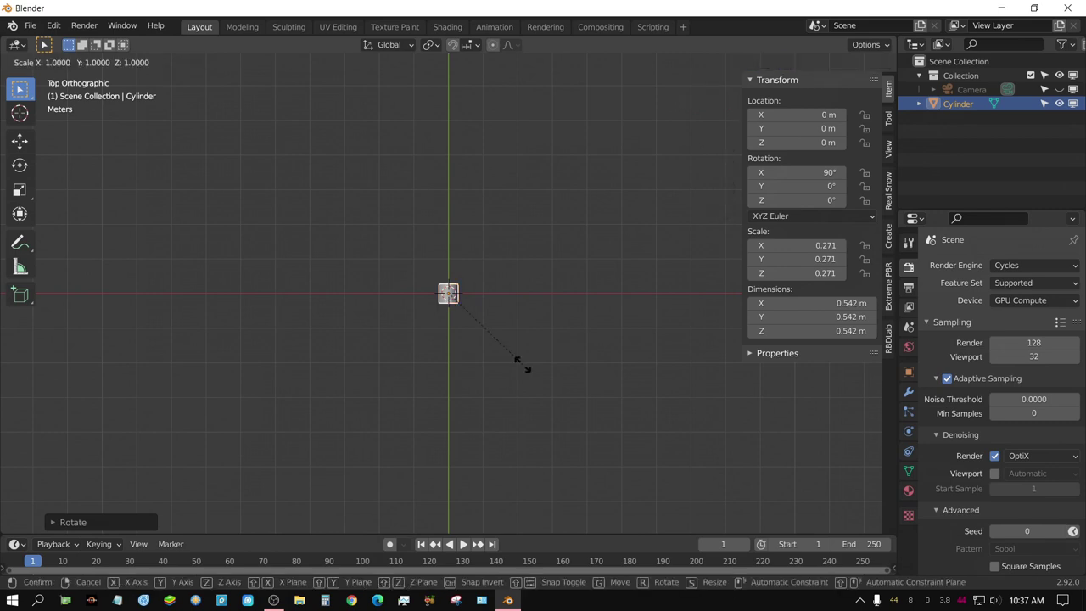
key(y)
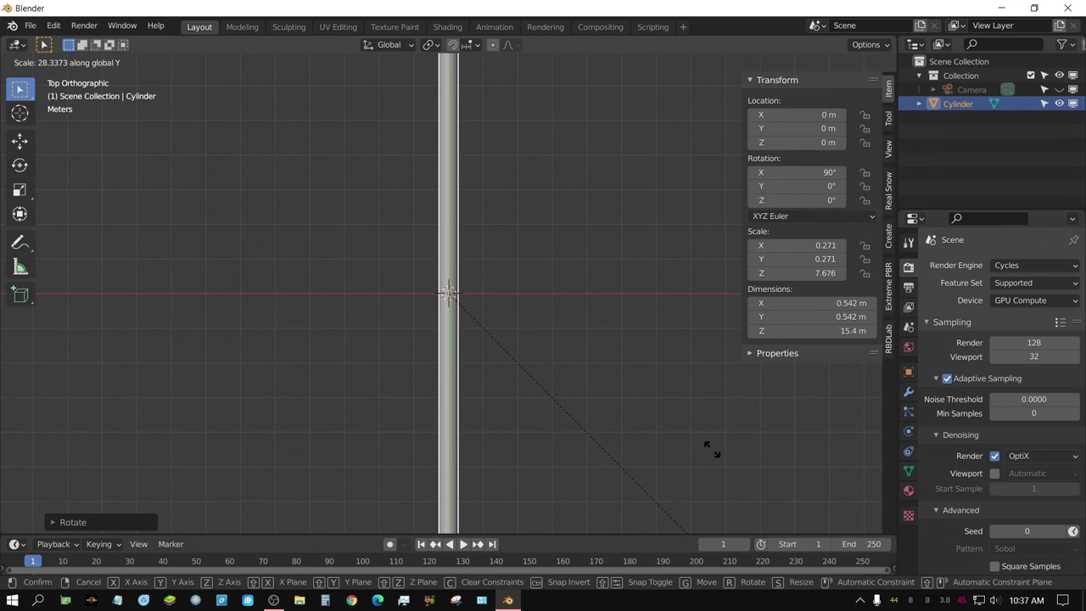
click(713, 480)
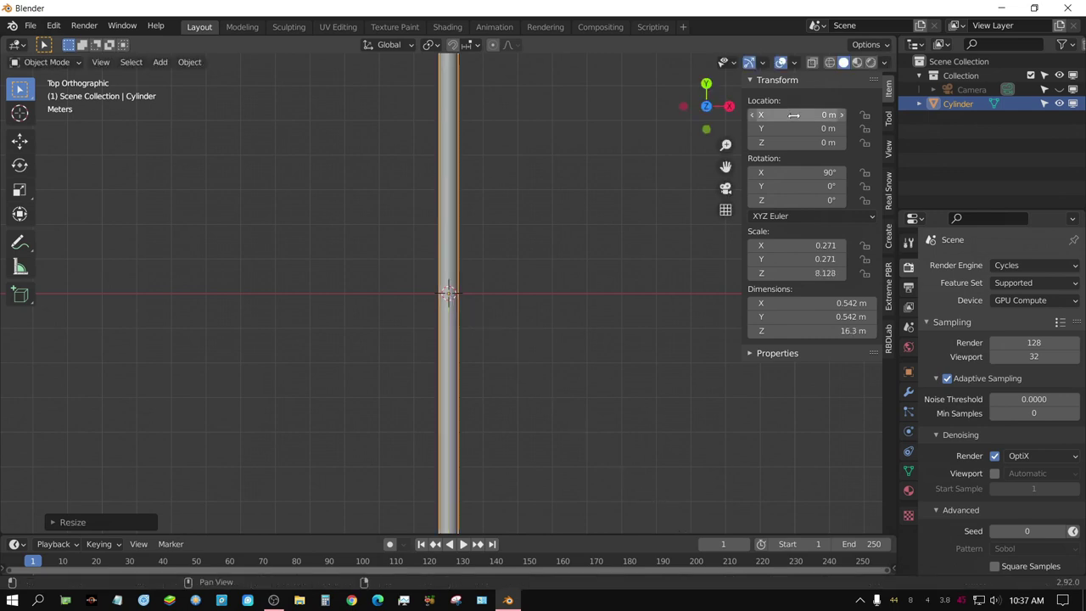
scroll(564, 92, down, 4)
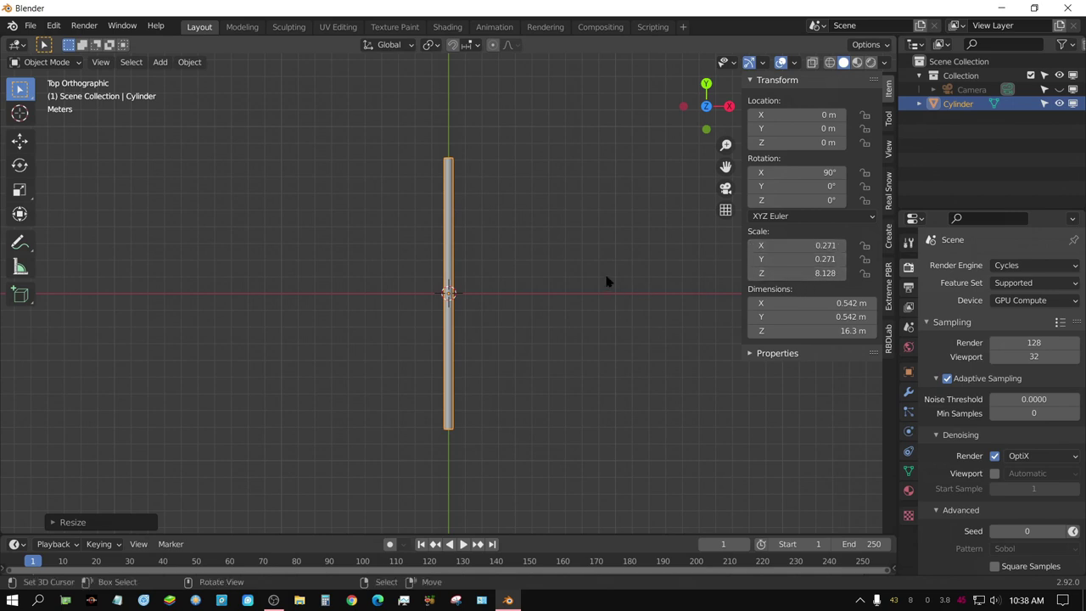
key(ctrl)
key(ctrl+a)
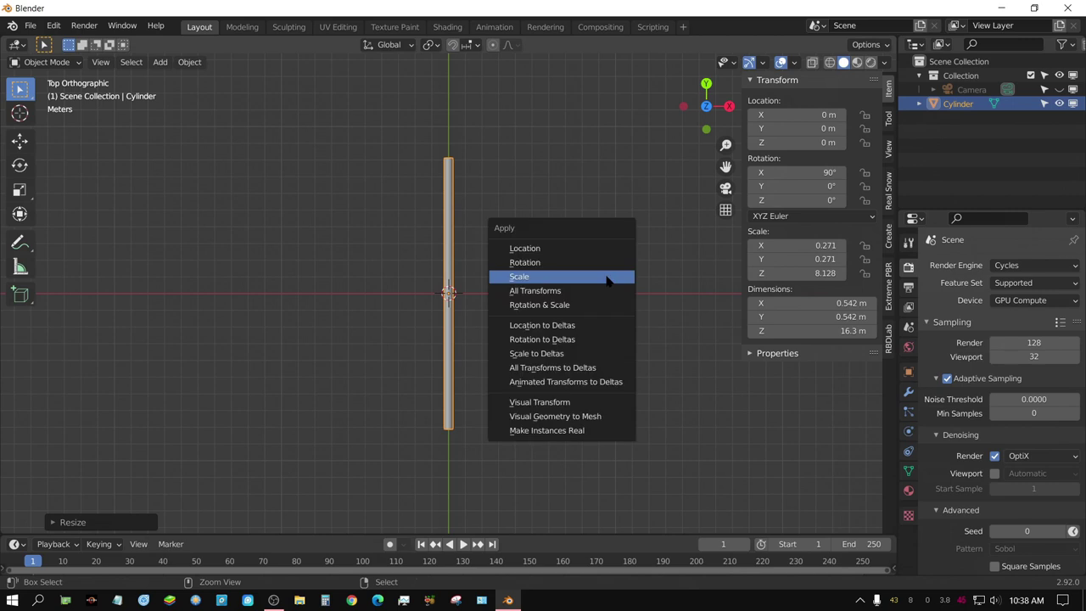
click(518, 280)
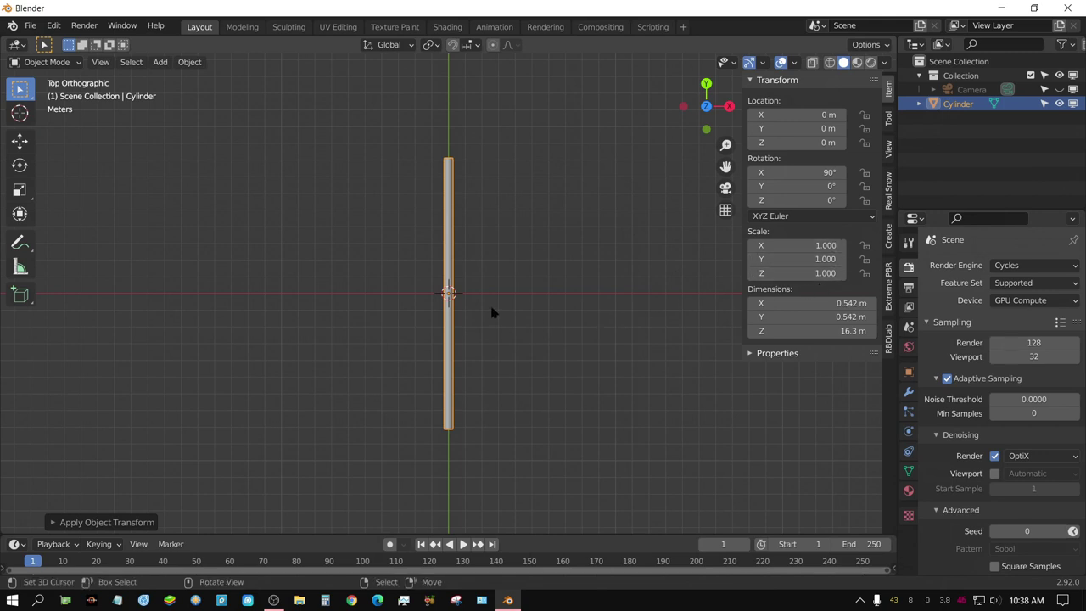
Enable rigid body physics on the rod and set its type to Passive.
key(KP_1)
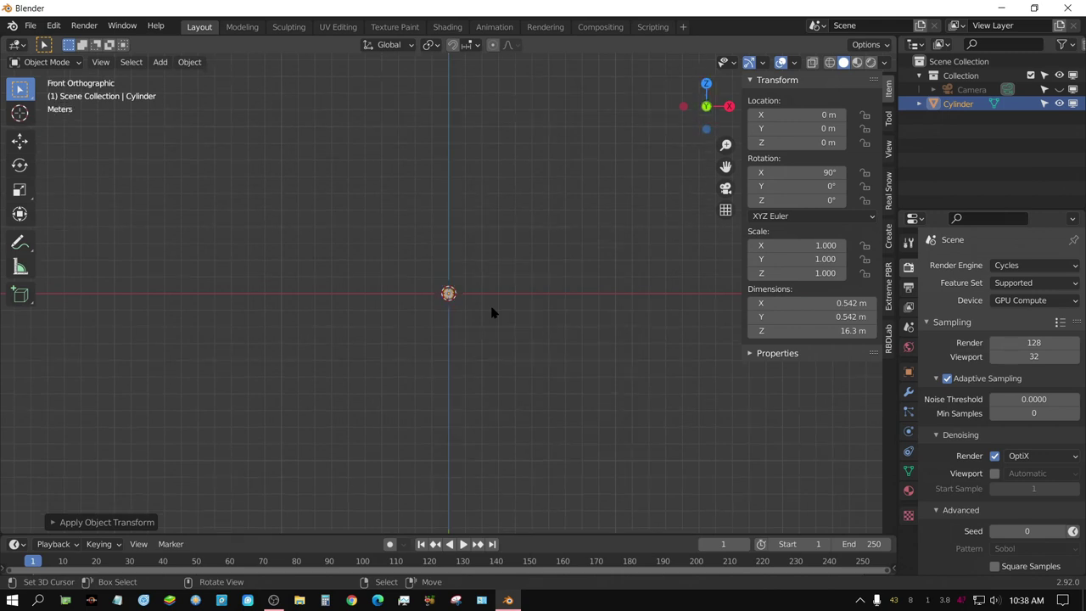
scroll(502, 260, up, 4)
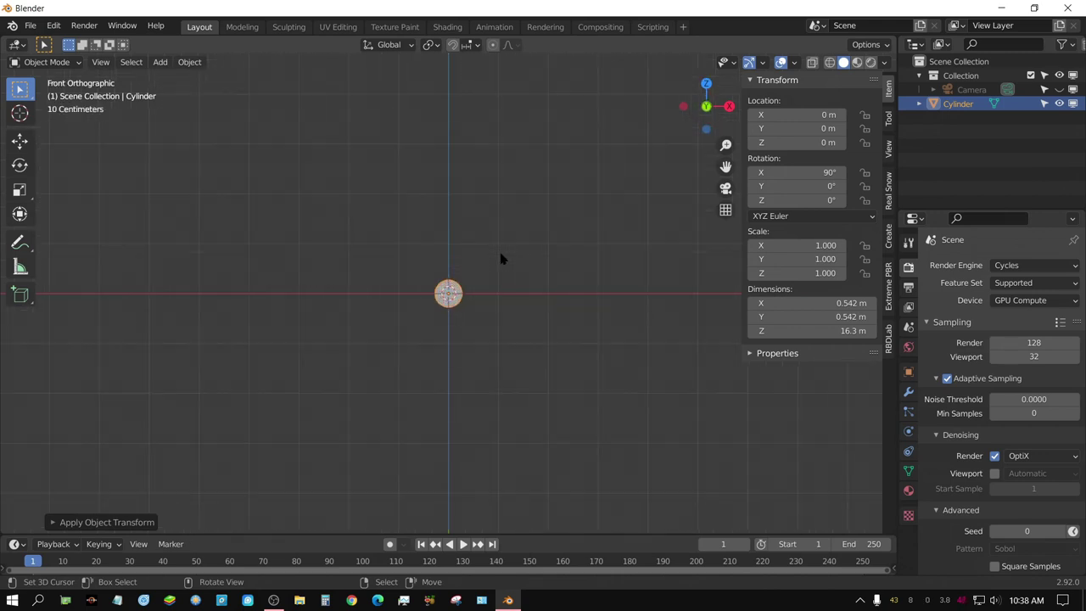
shift+middle_drag(495, 400, 473, 312)
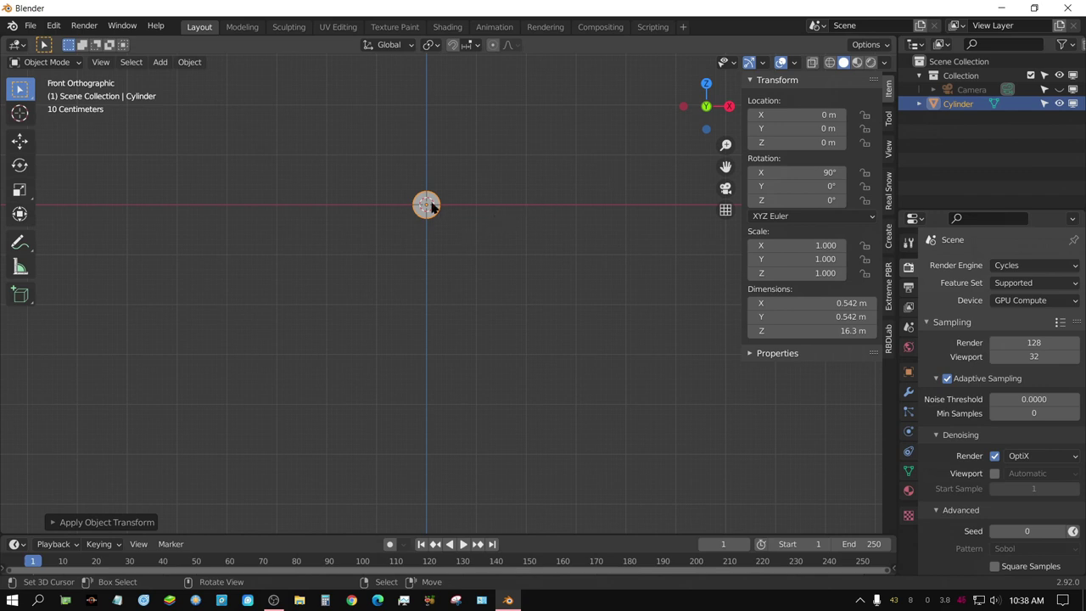
middle_drag(440, 212, 424, 230)
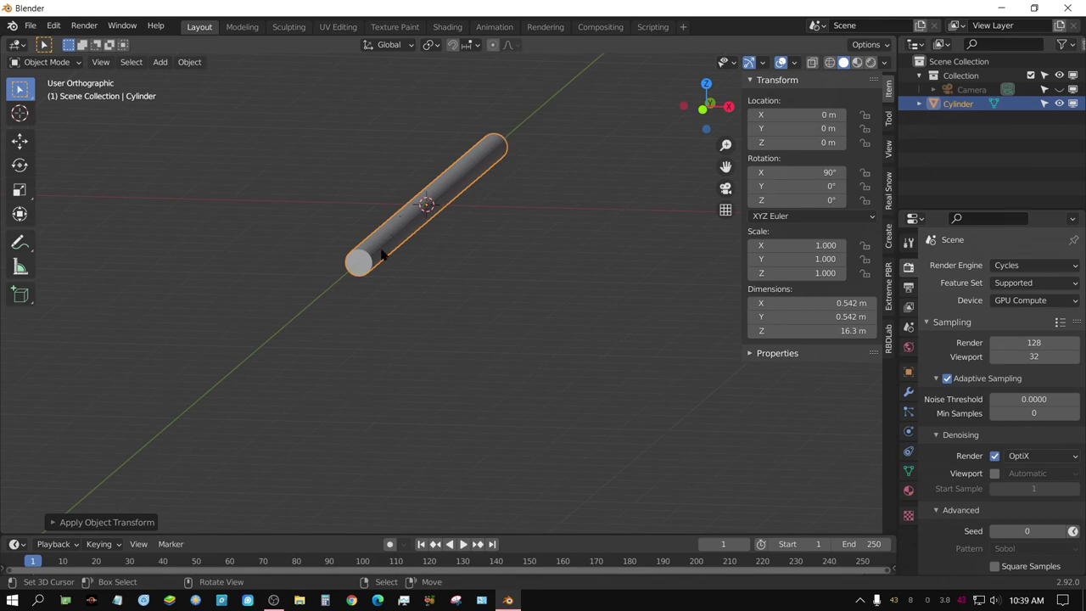
click(909, 431)
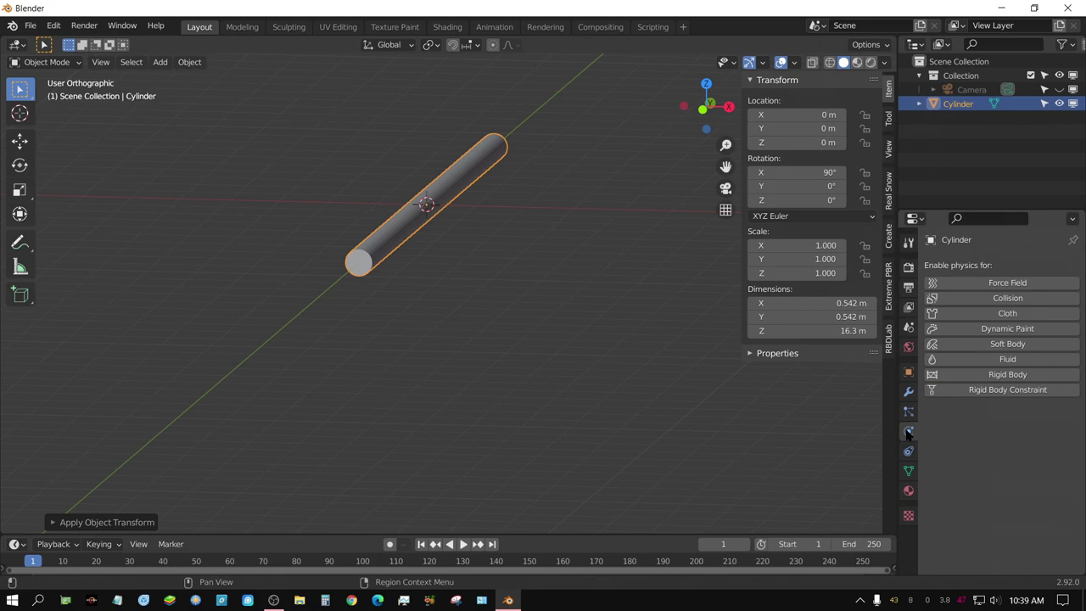
click(1018, 377)
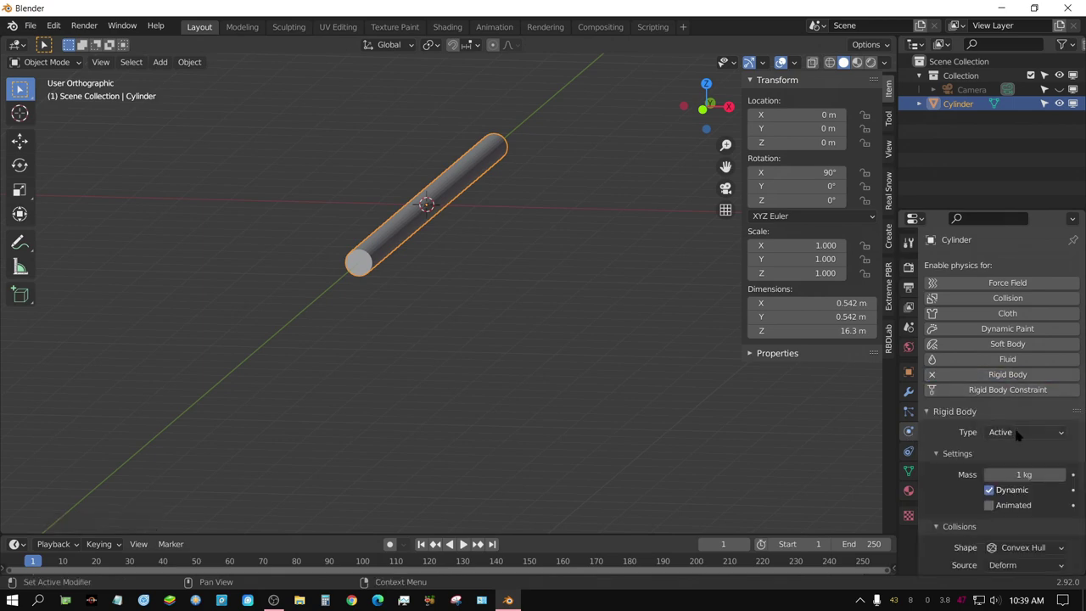
click(1019, 432)
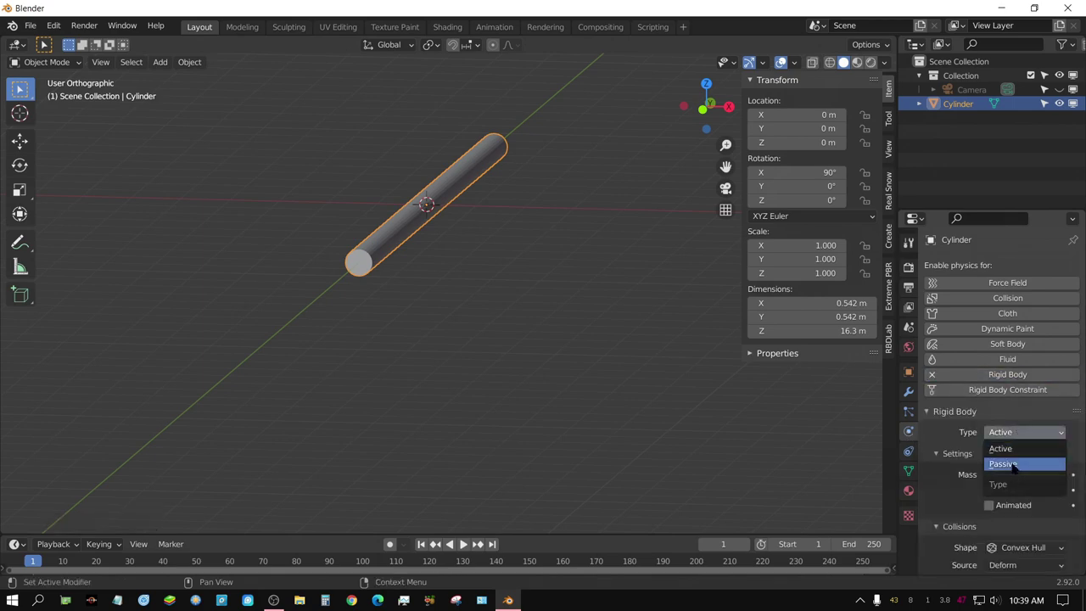
click(1013, 464)
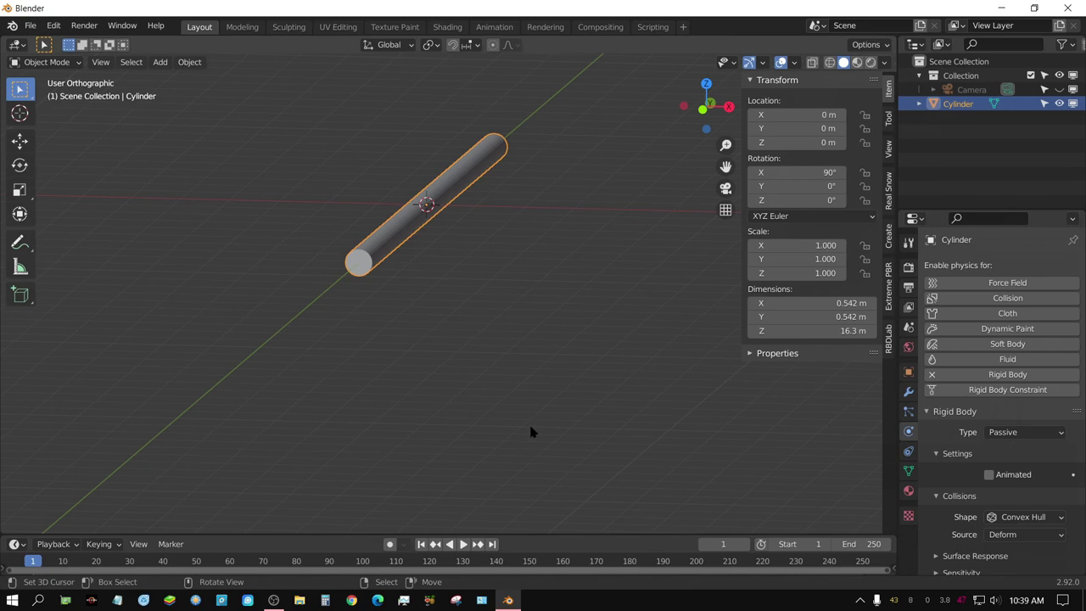
Add a second mesh cylinder at the origin and flatten it along the Z axis to about 0.72 m thick.
key(KP_1)
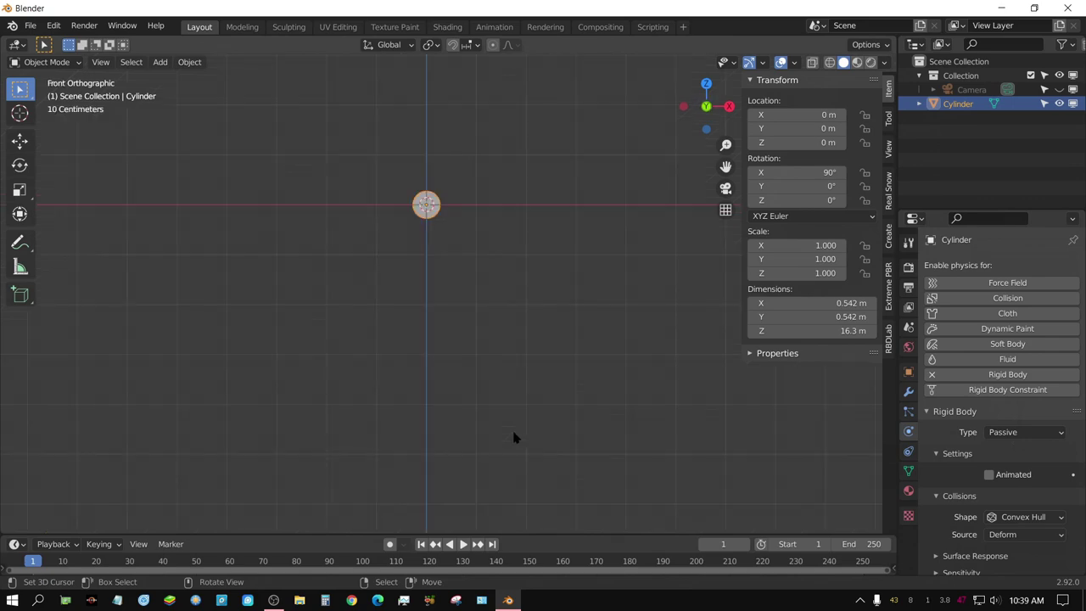
click(158, 63)
mouse_move(181, 81)
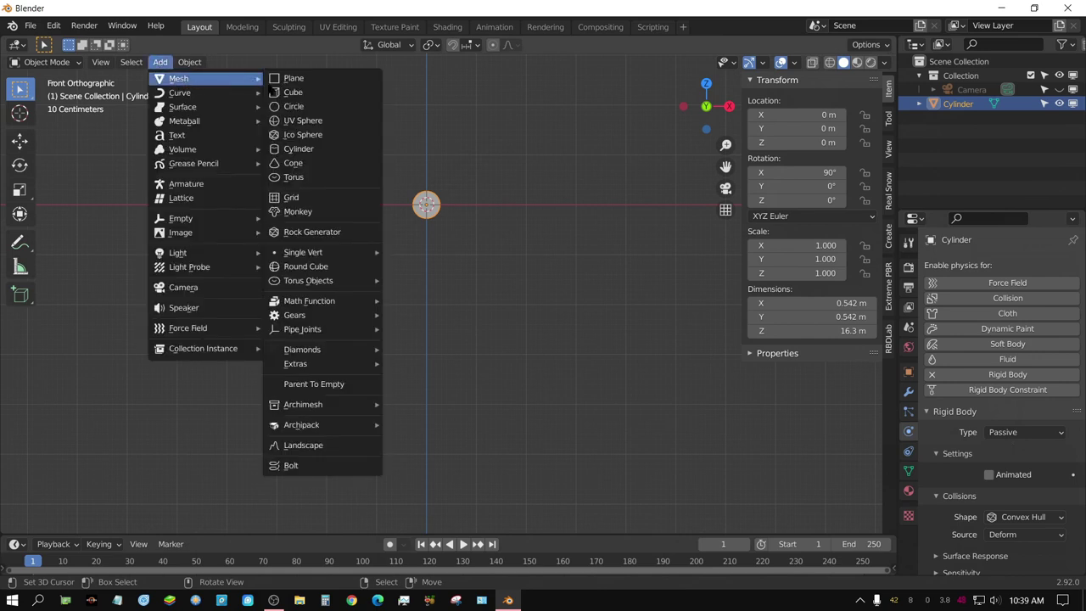
click(308, 149)
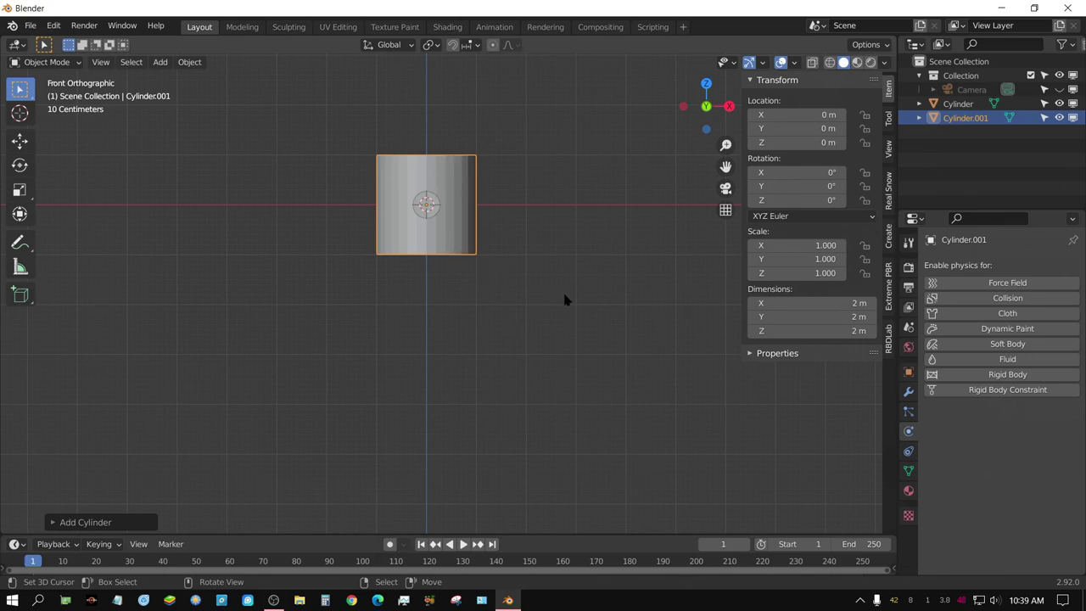
key(s)
key(z)
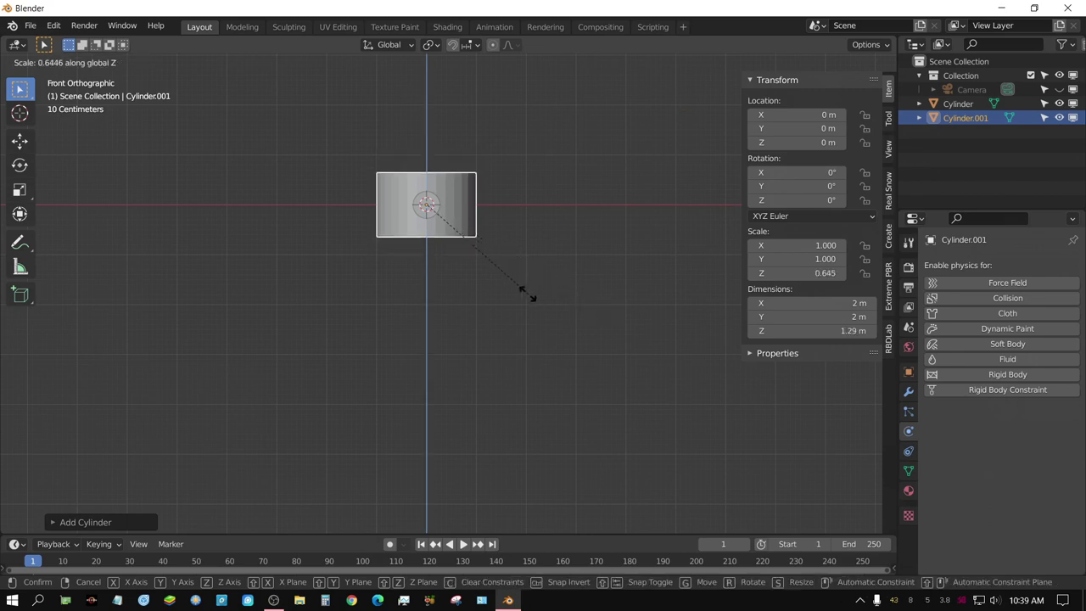
click(479, 264)
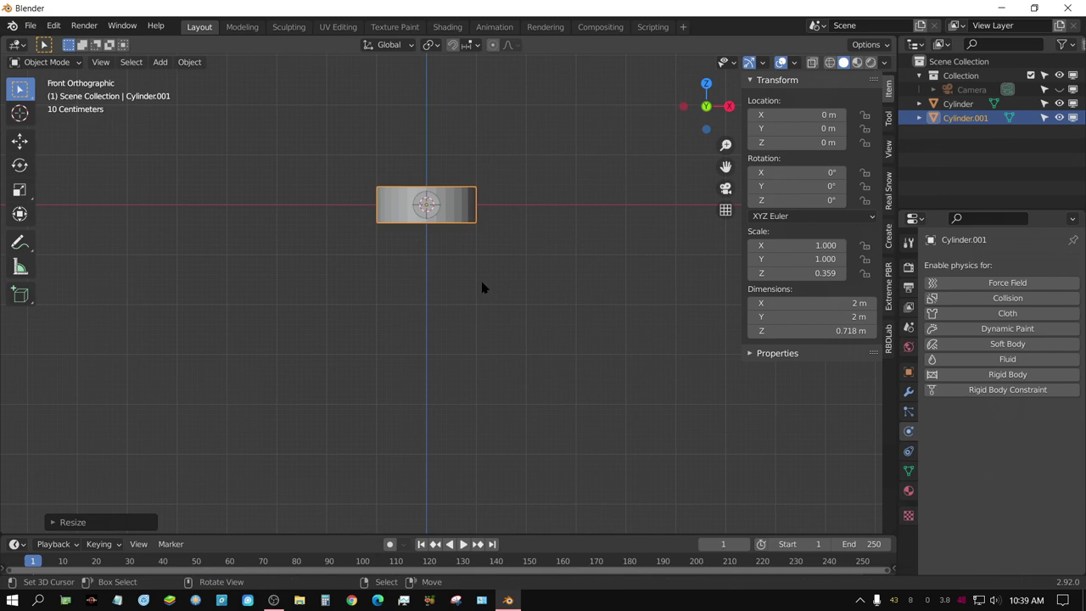
Rotate the flattened cylinder 90° about the X axis so it sits around the rod like a disc.
key(r)
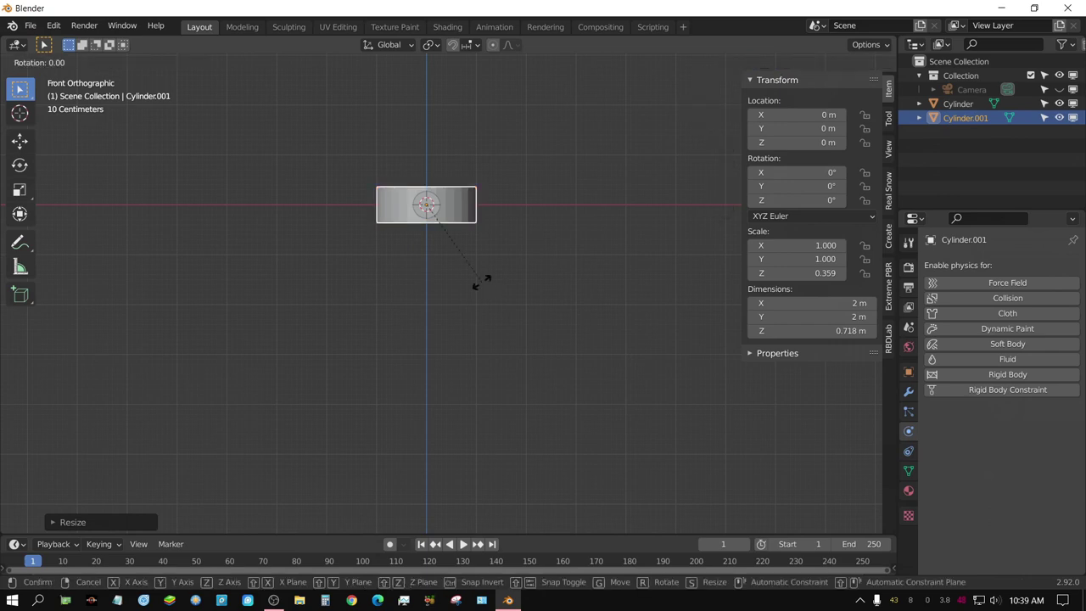
text(x)
text(90)
key(Return)
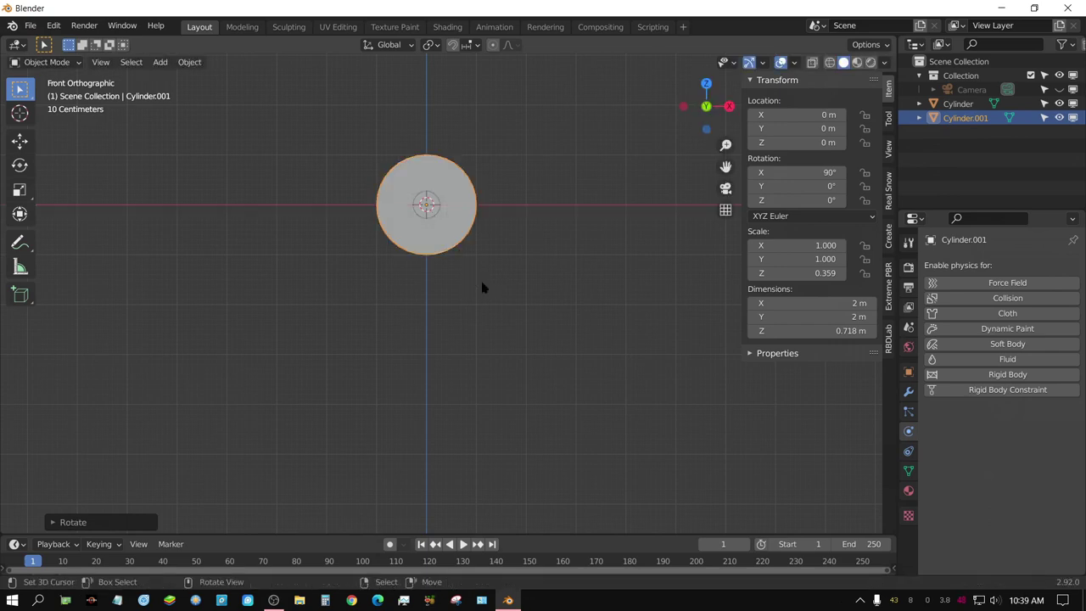
Select the four adjacent side faces centred on the underside of the disc in face selection mode.
mouse_move(487, 305)
middle_down()
mouse_move(384, 331)
mouse_move(497, 315)
mouse_move(472, 316)
middle_up()
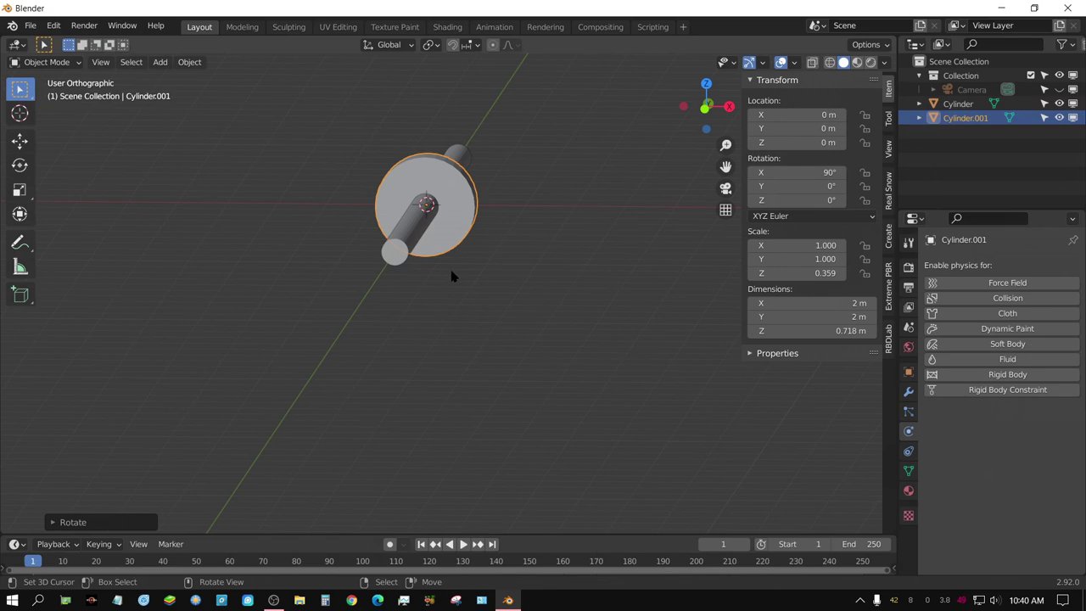
key(KP_7)
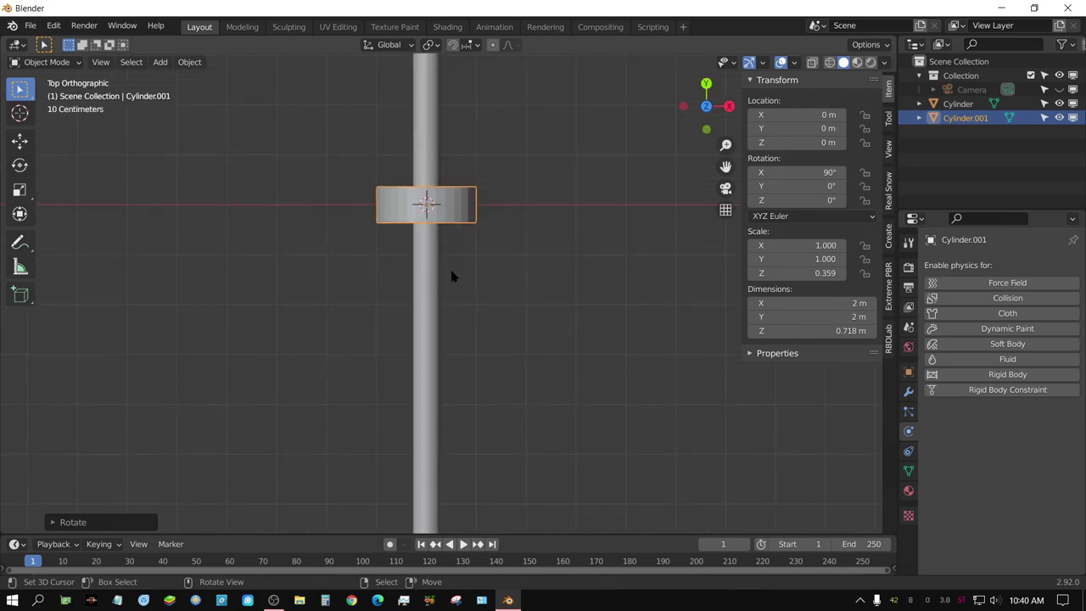
key(ctrl+KP_7)
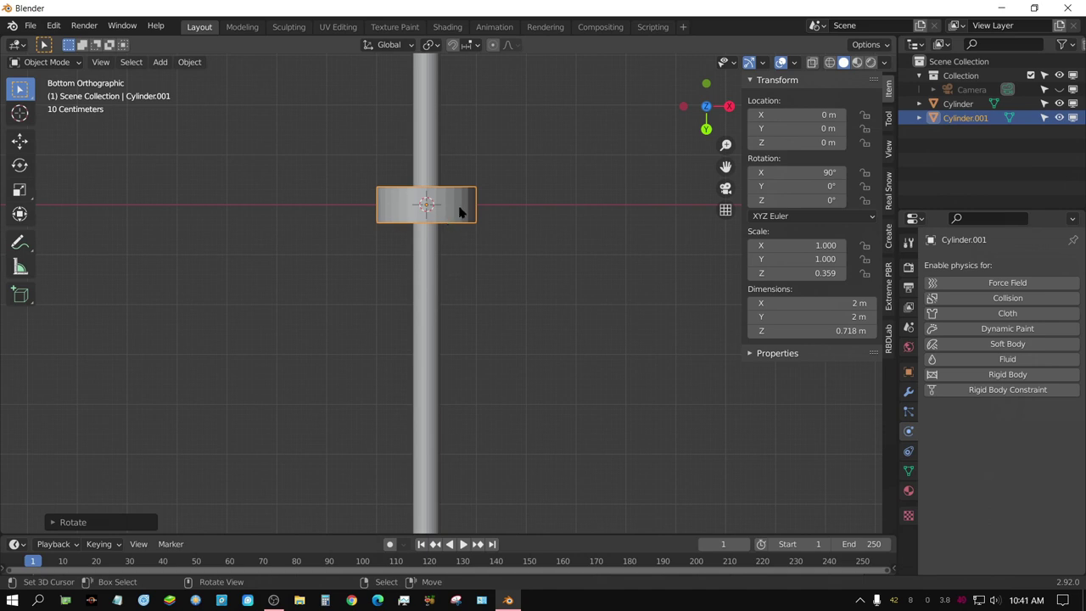
key(Tab)
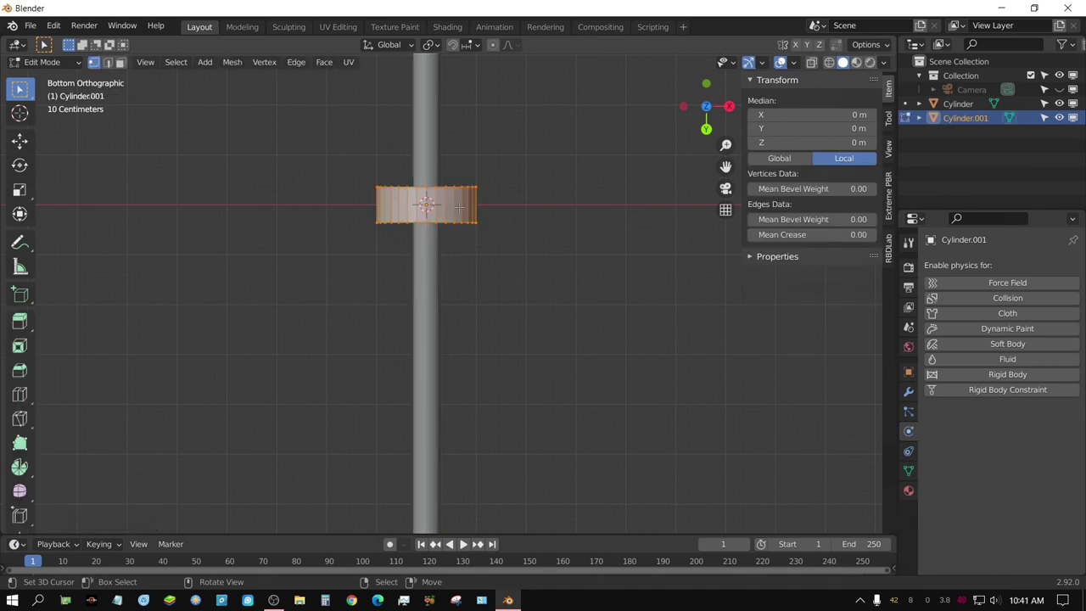
click(121, 67)
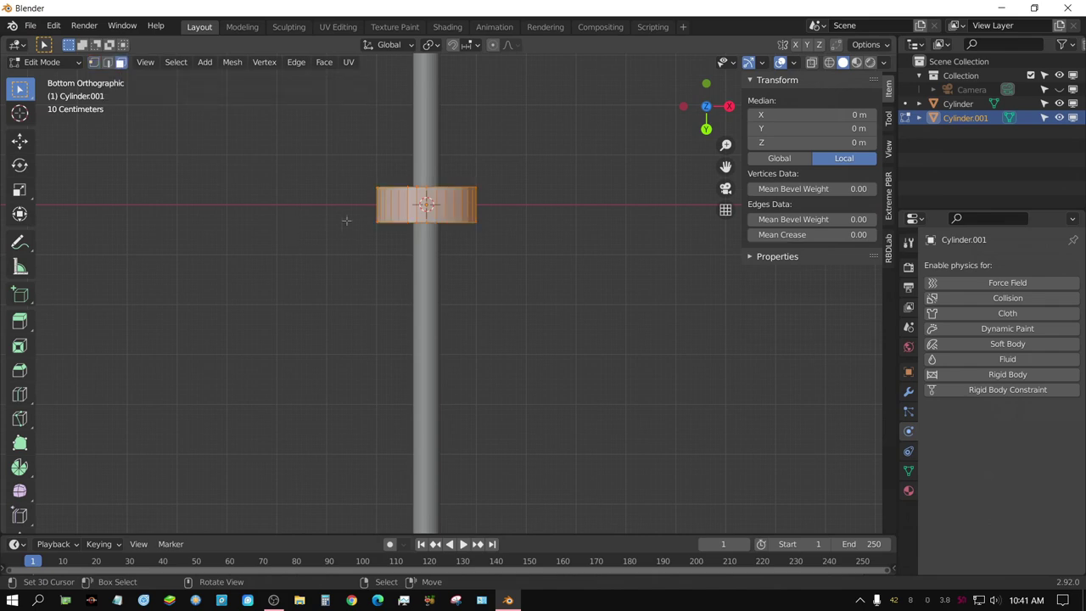
scroll(490, 268, up, 3)
shift+scroll(490, 269, up, 4)
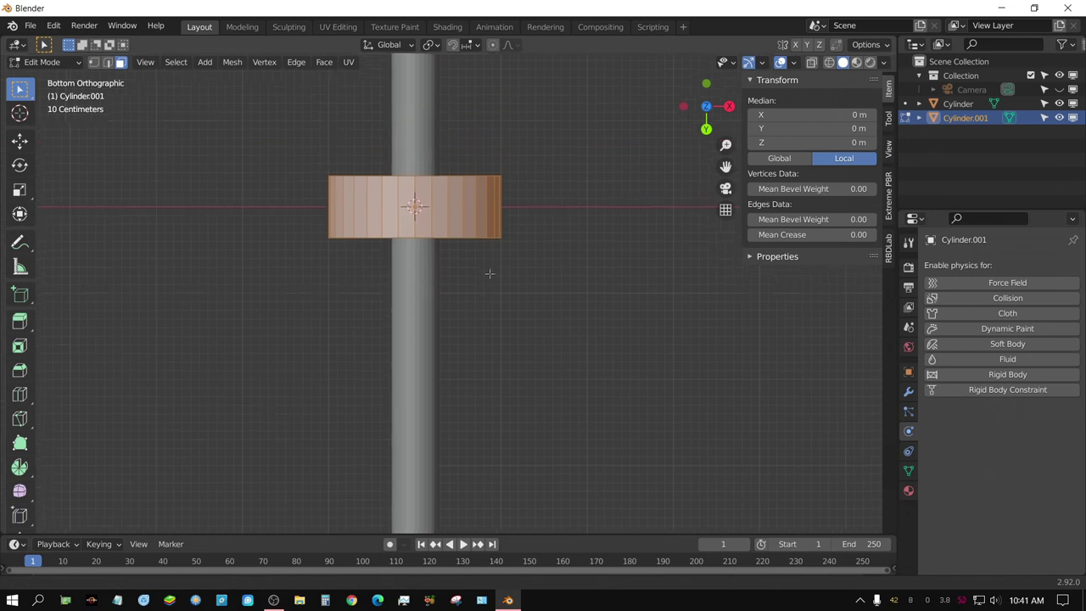
ctrl+scroll(485, 297, up, 2)
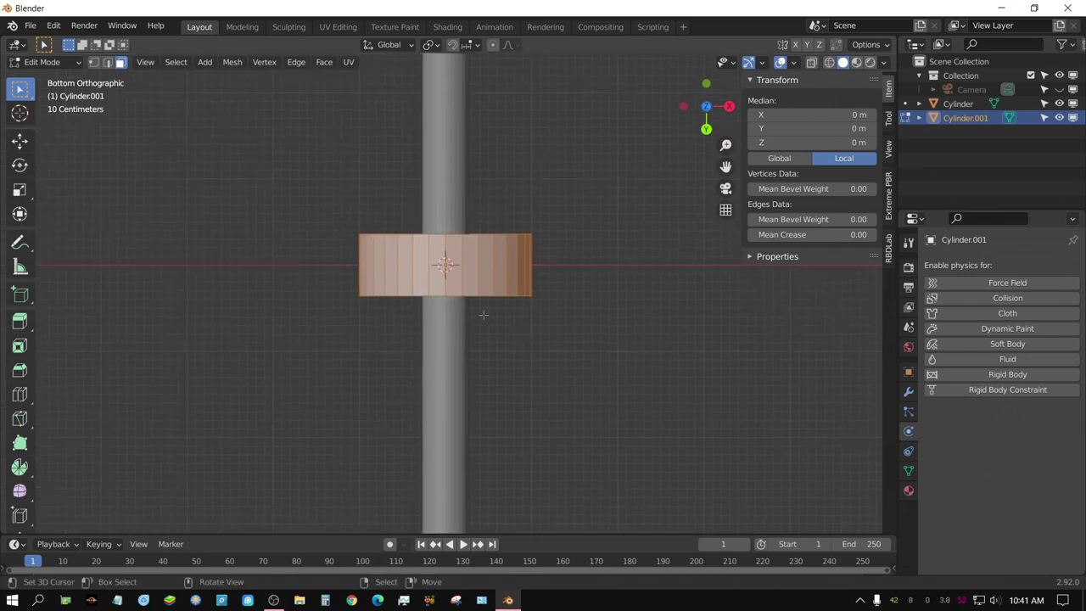
click(421, 265)
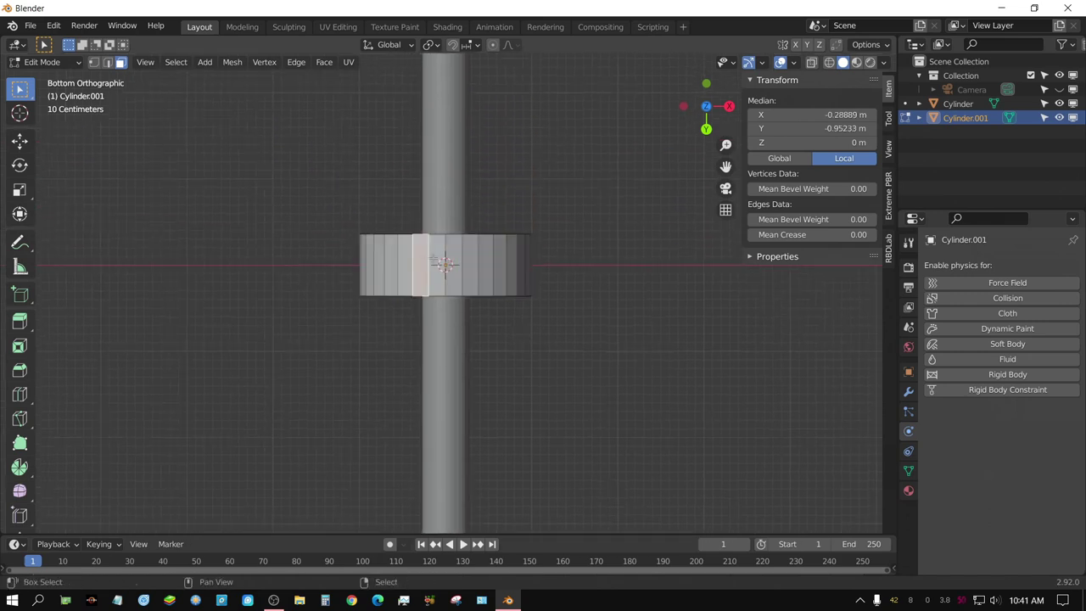
shift+click(437, 263)
shift+click(454, 259)
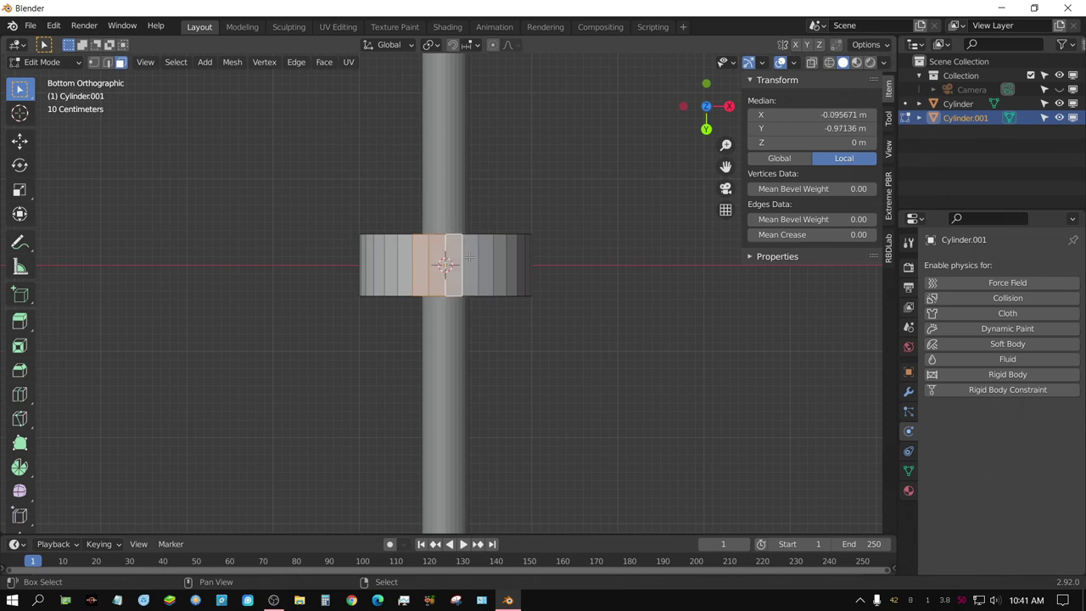
shift+click(470, 259)
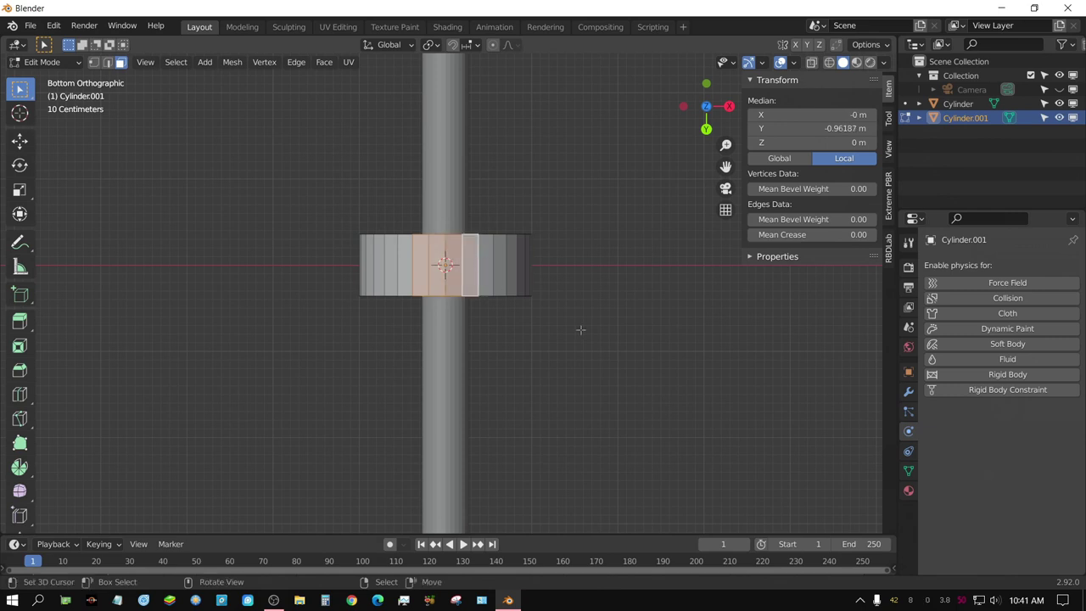
Extrude the selected disc faces about 8 m straight down to form the arm's shaft.
key(KP_1)
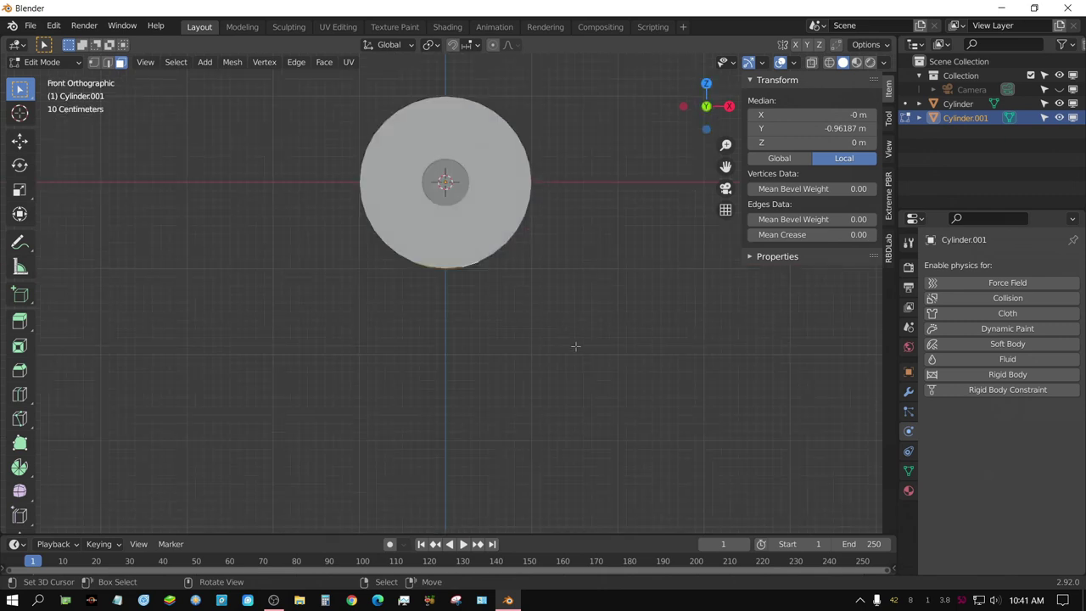
scroll(513, 298, down, 4)
scroll(514, 299, down, 4)
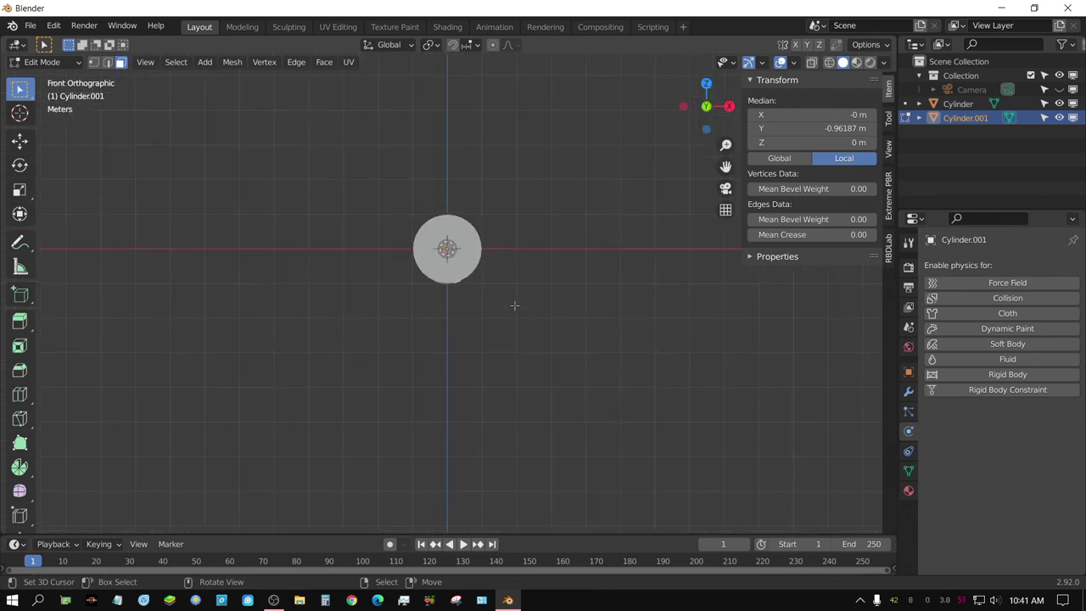
shift+middle_drag(520, 350, 509, 240)
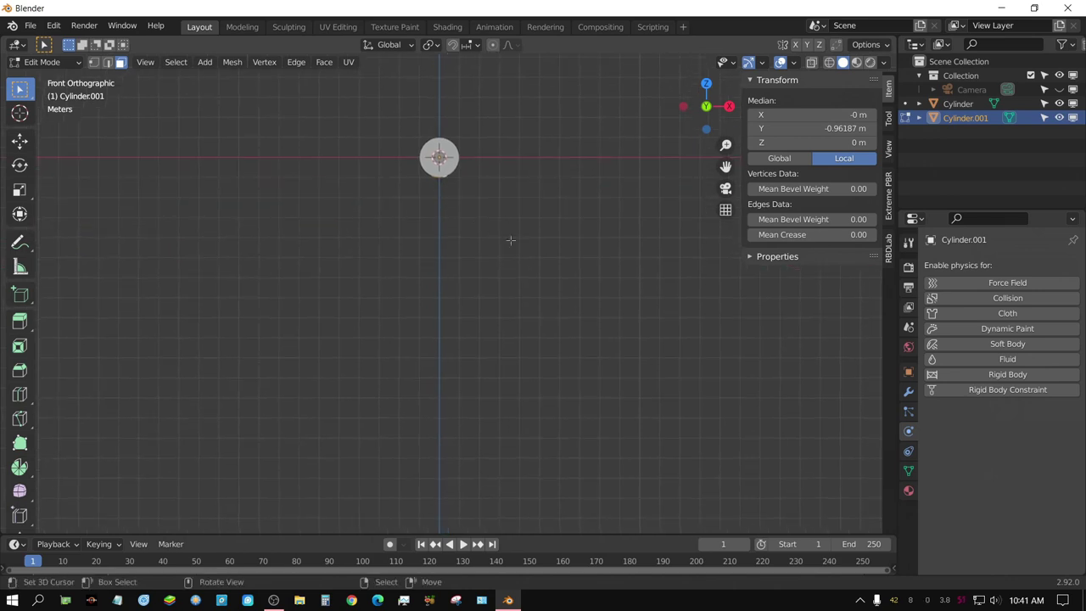
key(e)
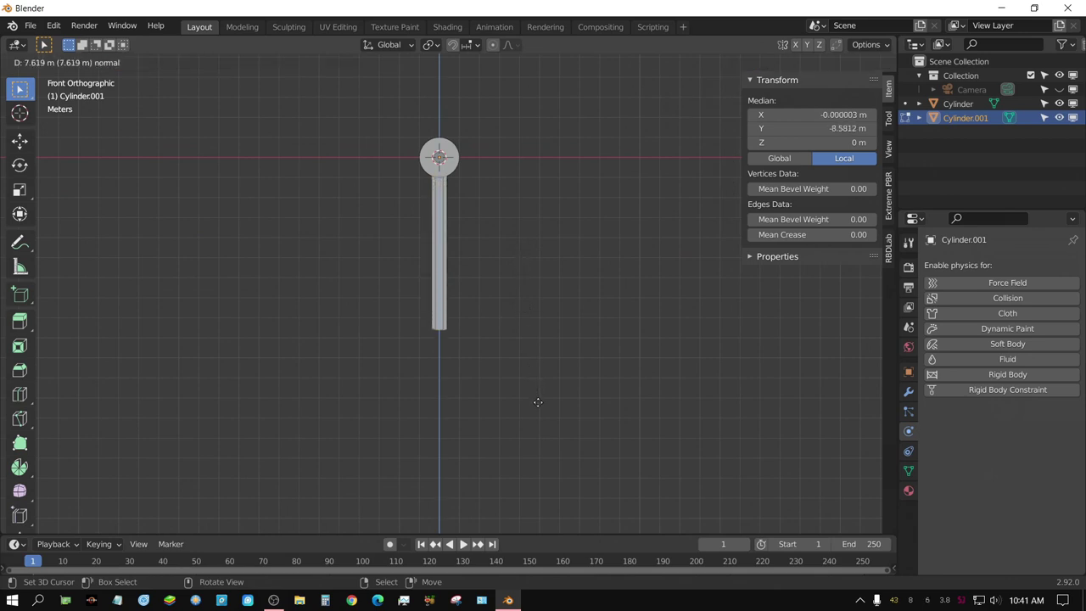
click(538, 410)
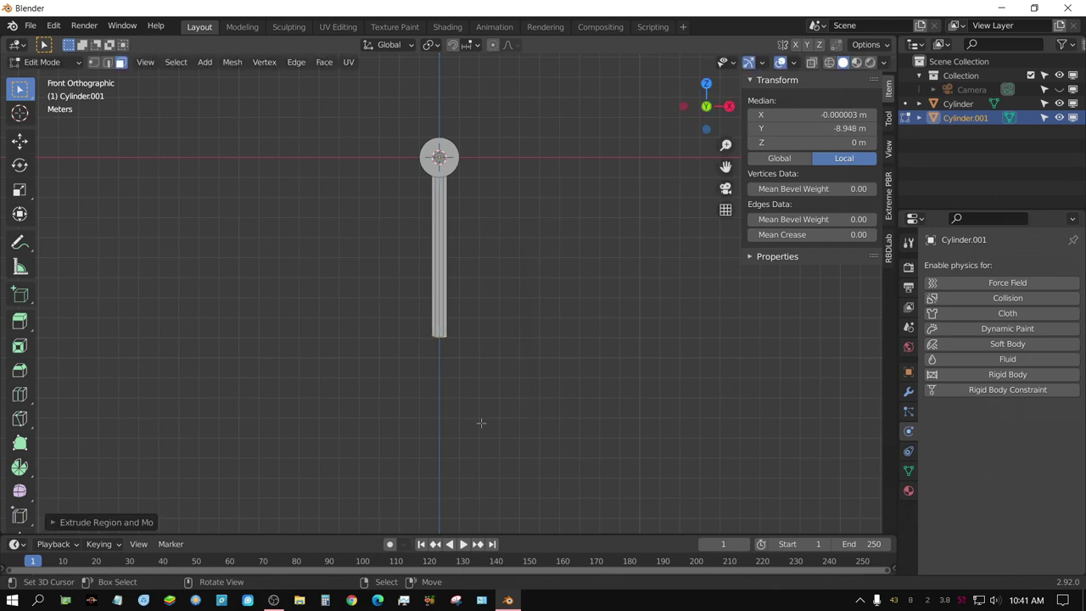
Flatten the faces at the shaft's lower end by scaling them to 0 along the Z axis.
scroll(479, 428, up, 5)
shift+middle_drag(481, 435, 494, 332)
scroll(495, 332, up, 6)
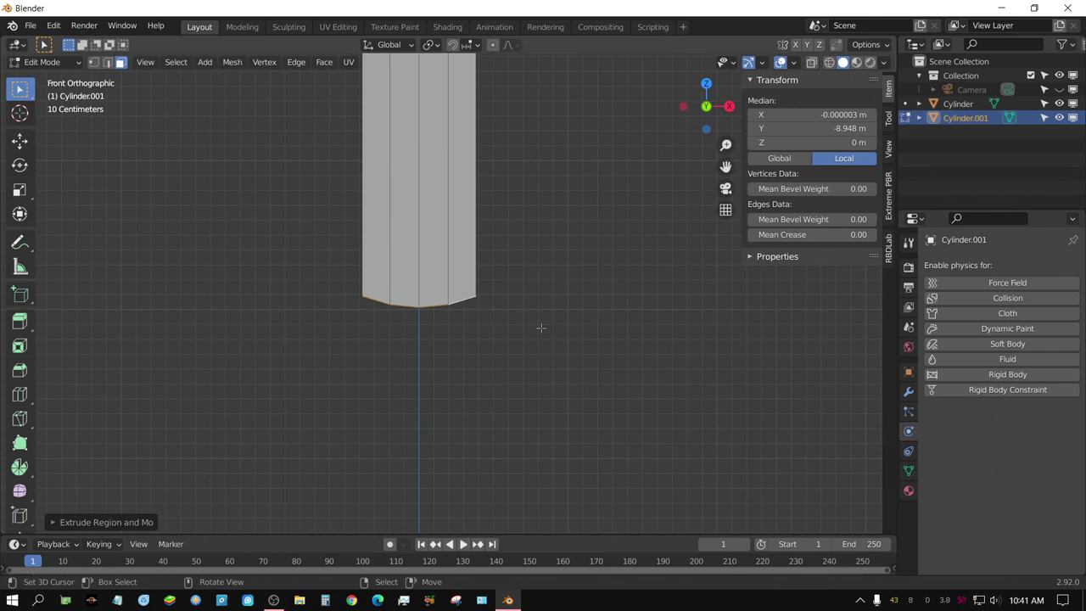
middle_drag(538, 331, 470, 303)
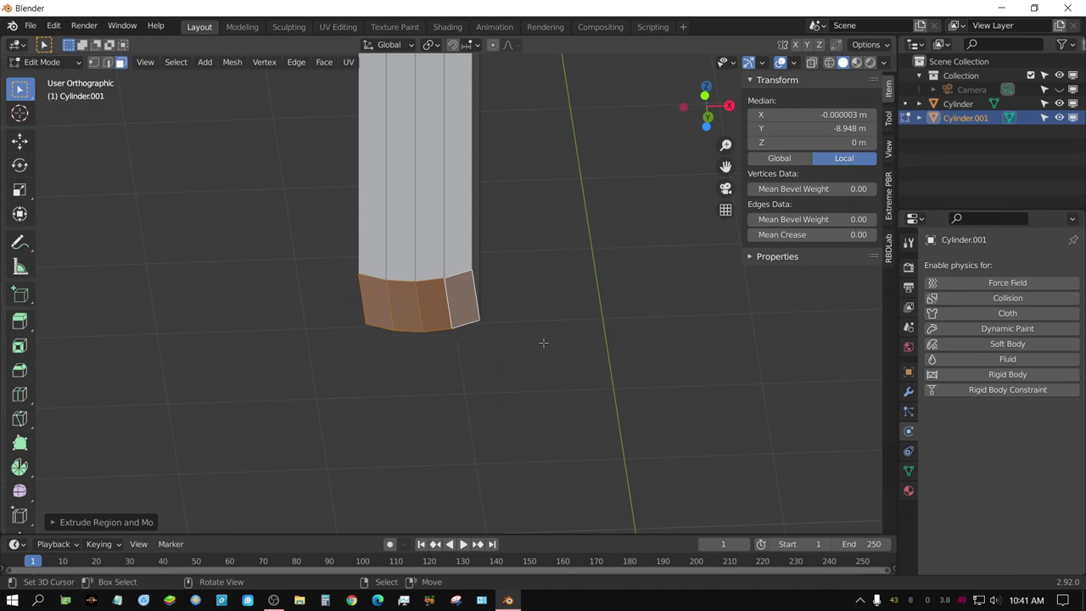
key(s)
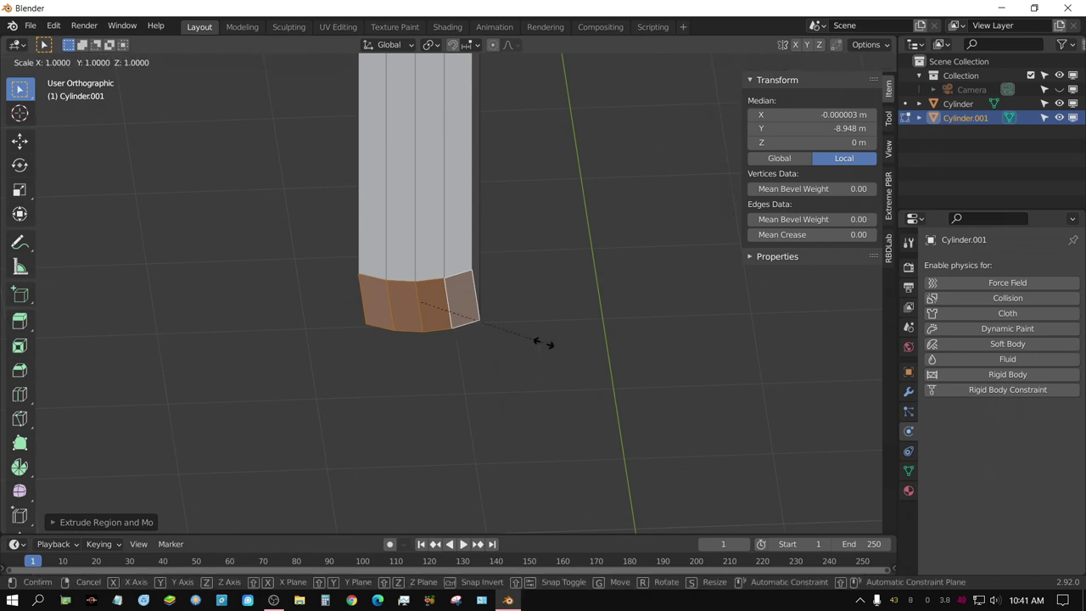
text(z)
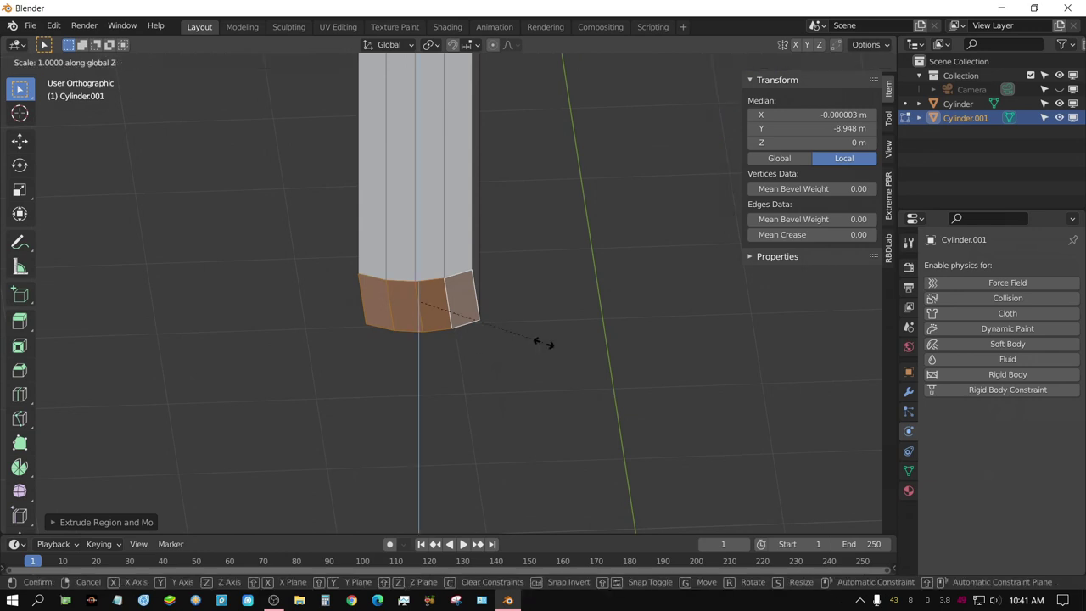
text(0)
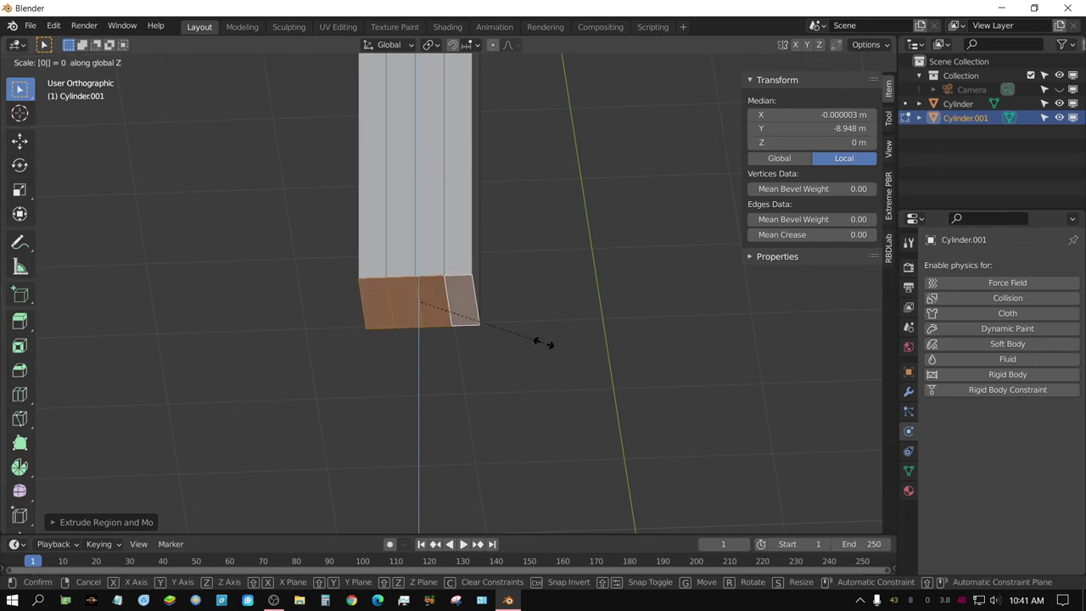
key(Return)
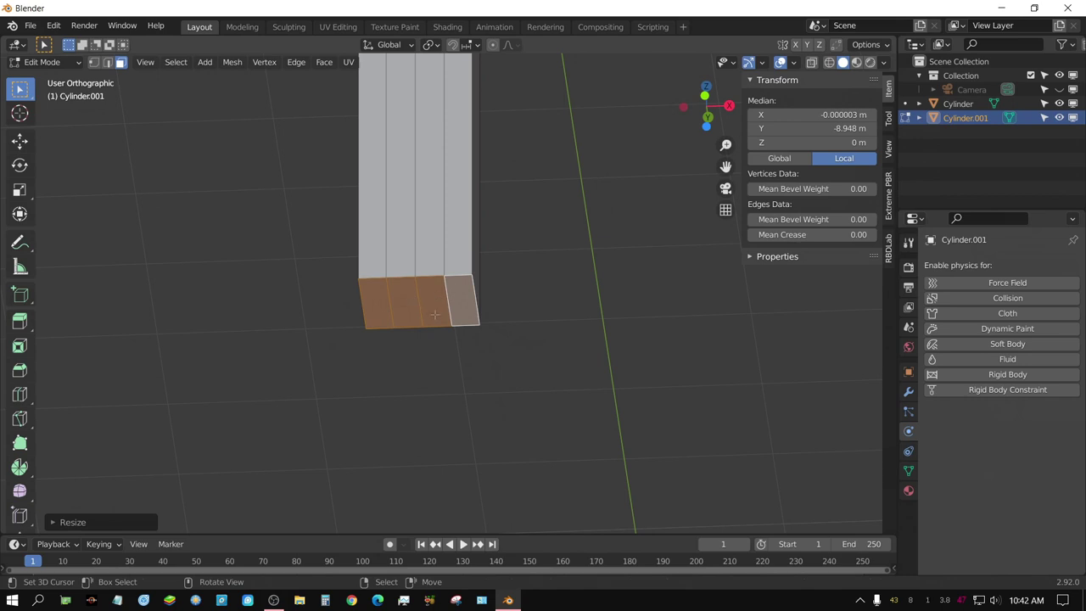
Extrude the shaft's end faces in place and scale them outward into a wider base of about 2.01 by 1.89 m.
middle_drag(434, 314, 444, 395)
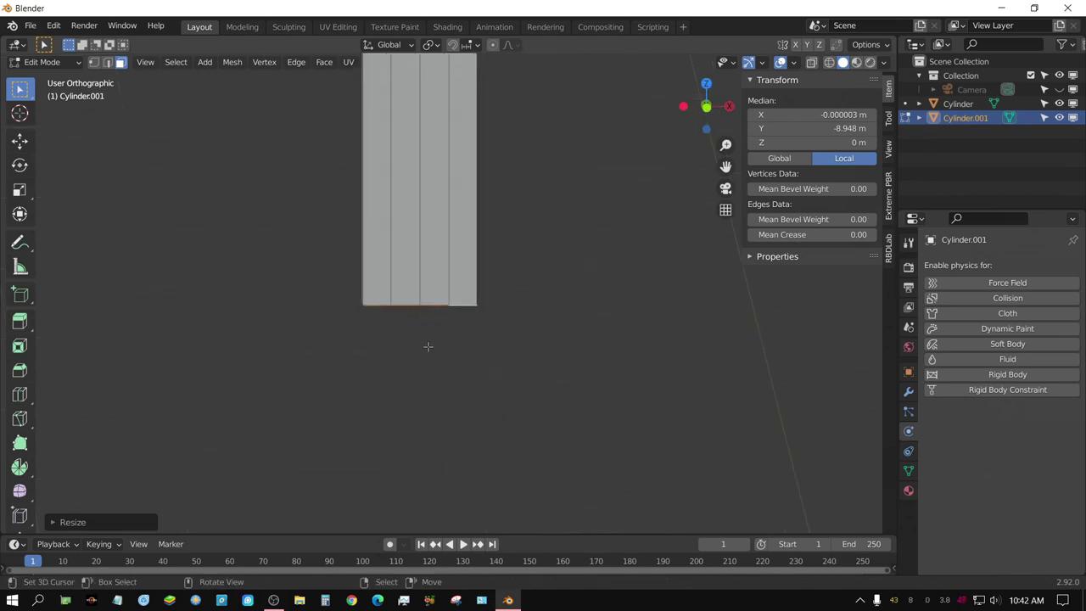
key(KP_1)
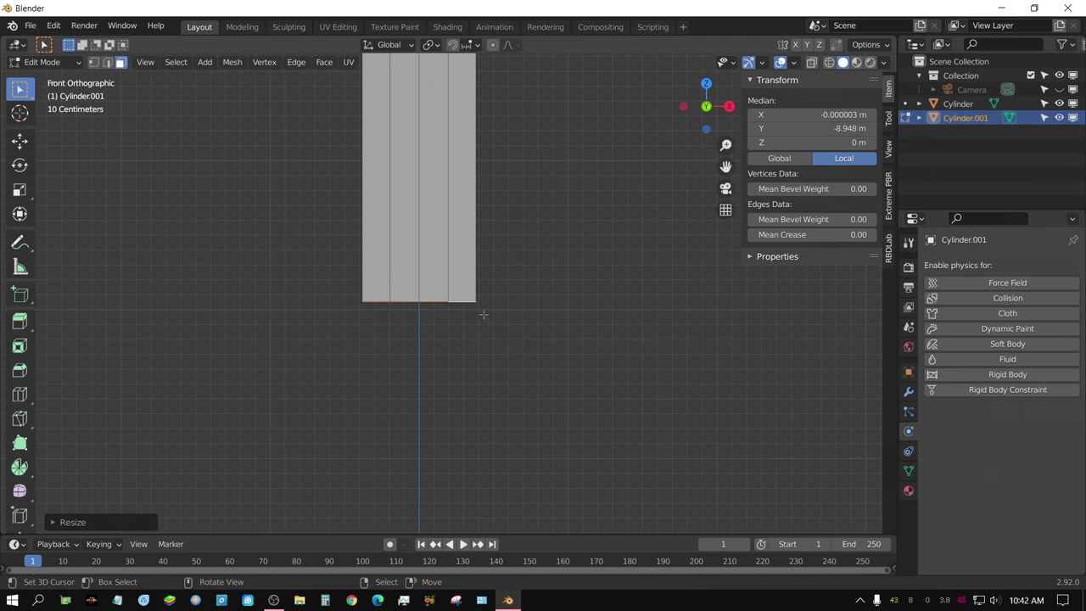
middle_drag(484, 314, 475, 336)
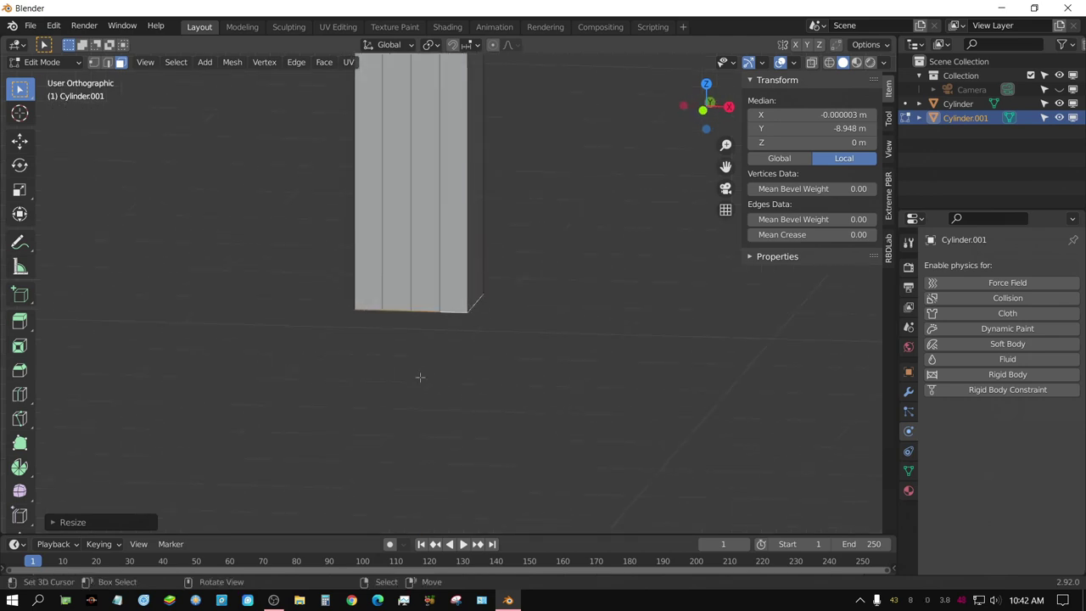
mouse_move(419, 377)
middle_down()
mouse_move(402, 347)
mouse_move(409, 383)
middle_up()
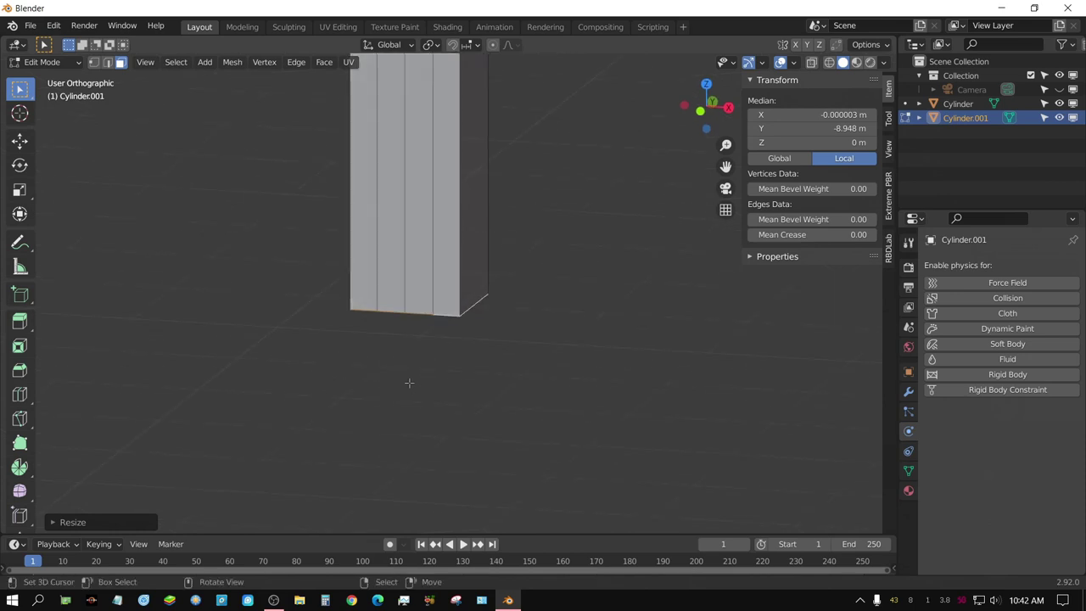
key(e)
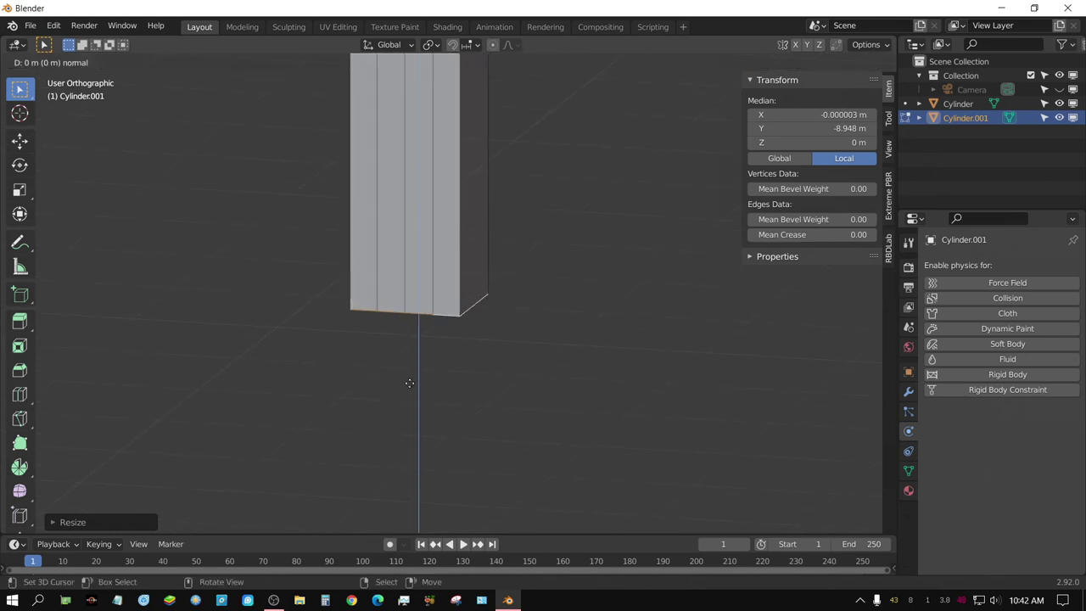
click(408, 383)
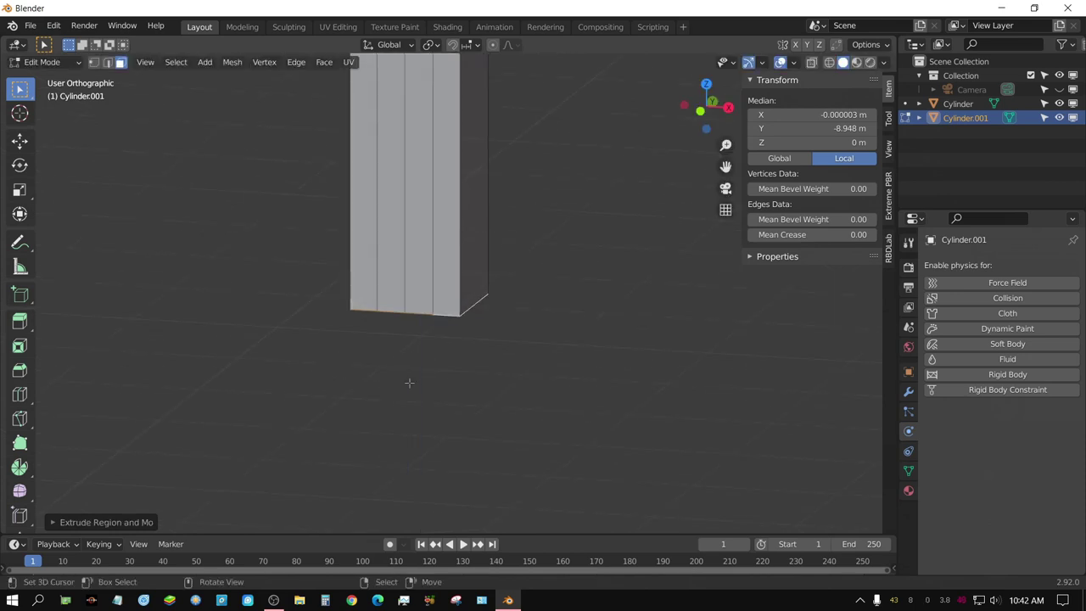
key(s)
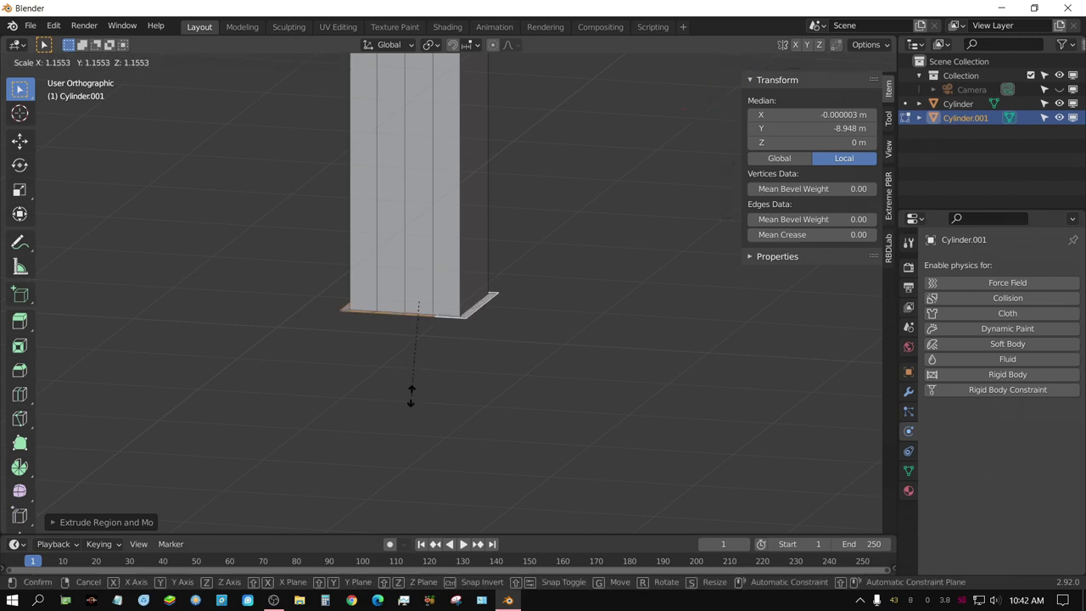
click(420, 516)
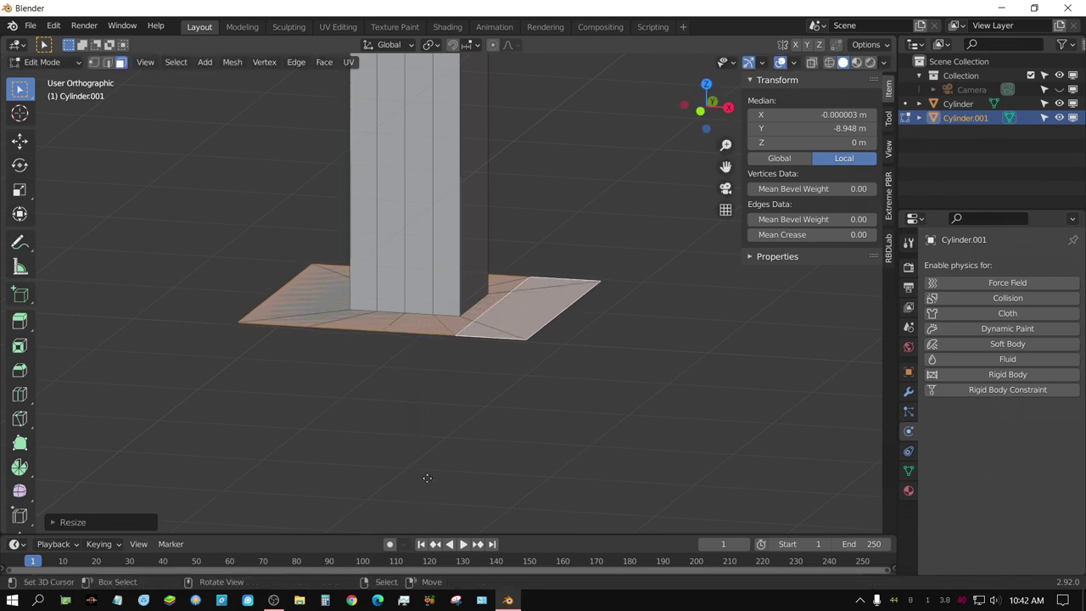
Extrude the widened base faces about 1.27 m downward into a solid block at the arm's end.
key(e)
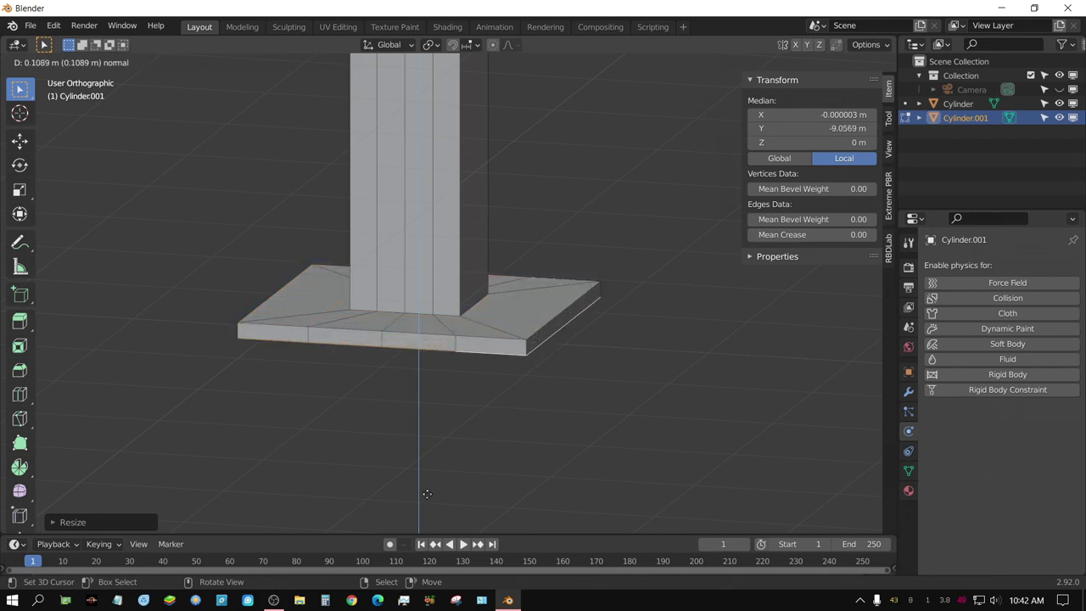
click(413, 185)
scroll(656, 299, down, 6)
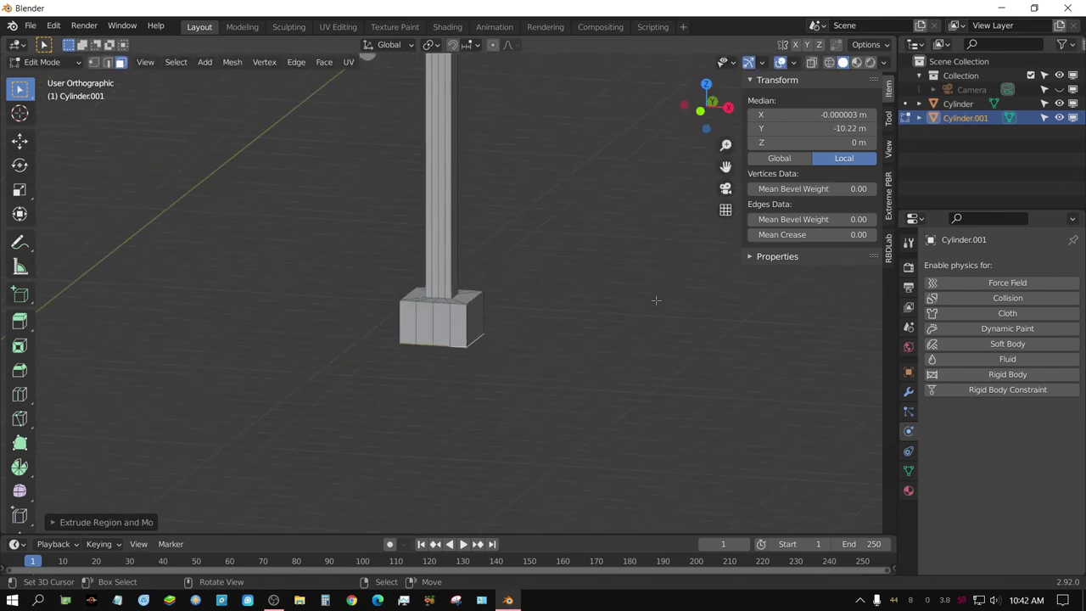
middle_drag(656, 299, 614, 346)
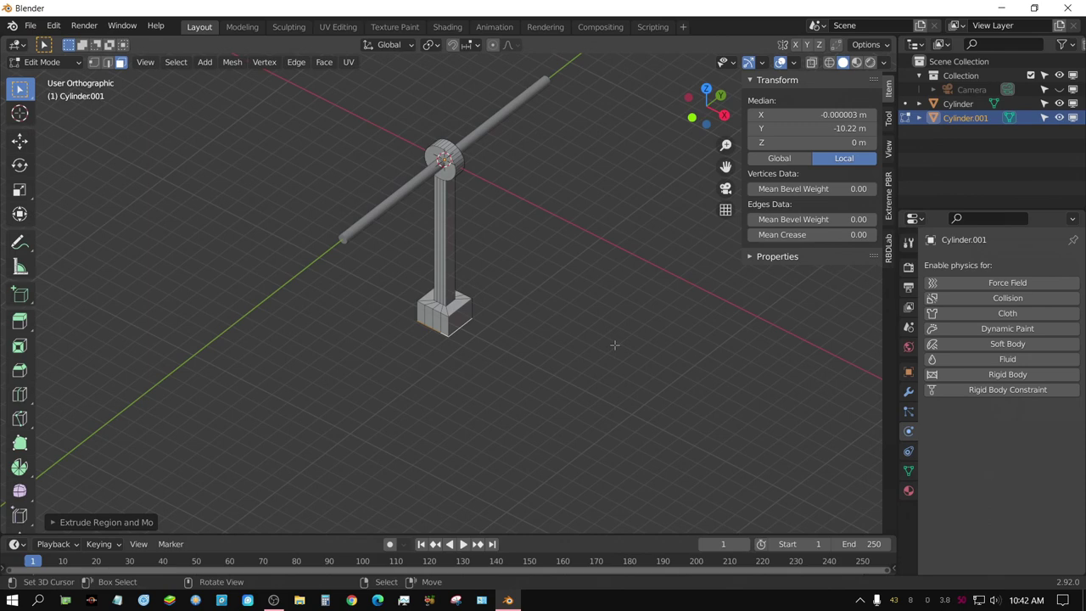
Return to Object Mode and apply the scale of the finished arm.
key(Tab)
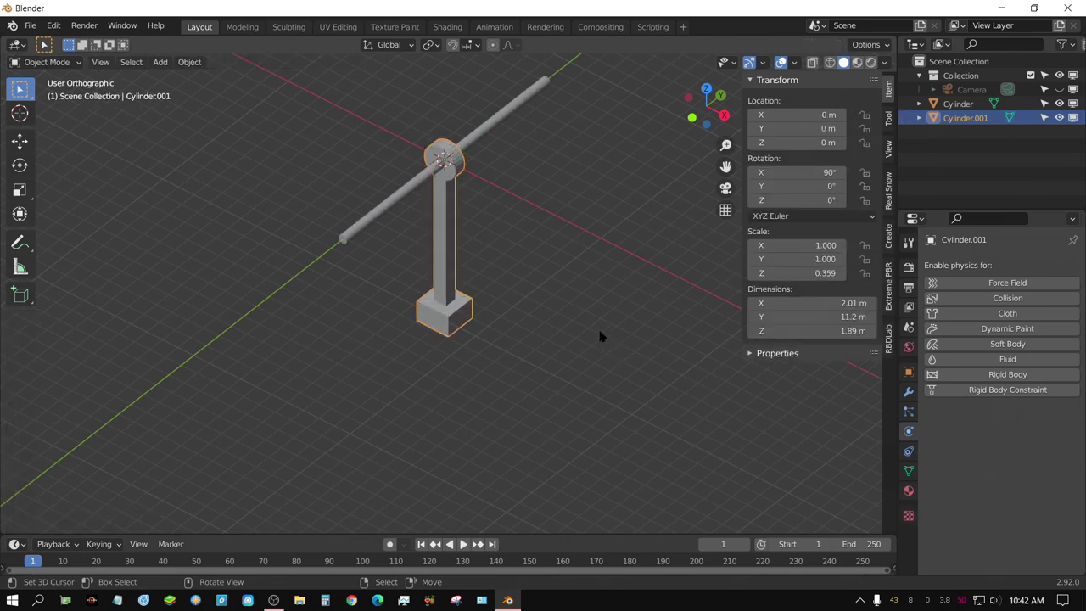
drag(818, 272, 827, 272)
key(ctrl+a)
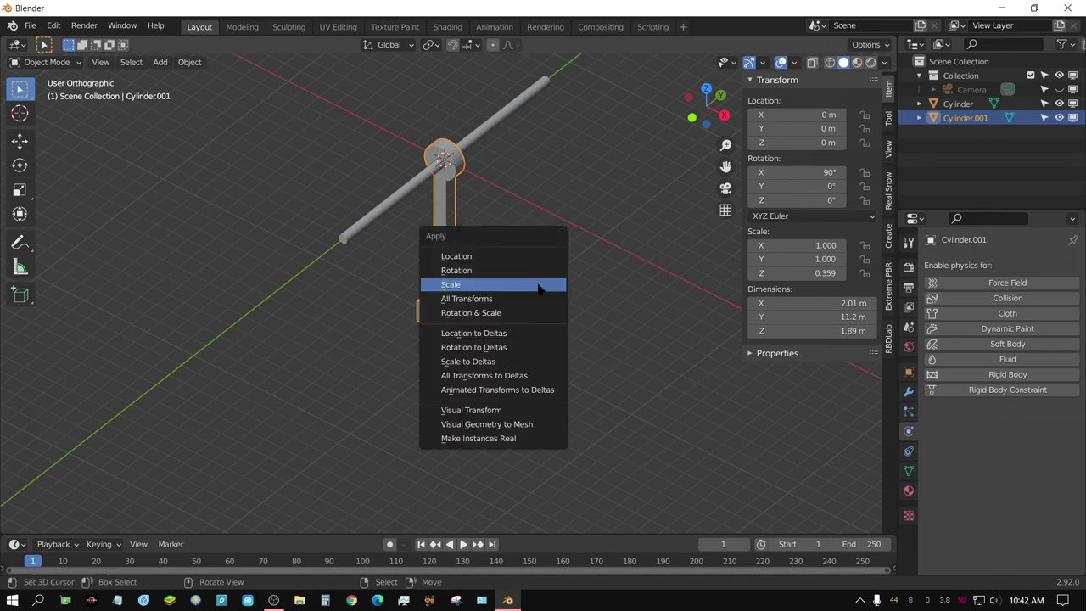
click(537, 290)
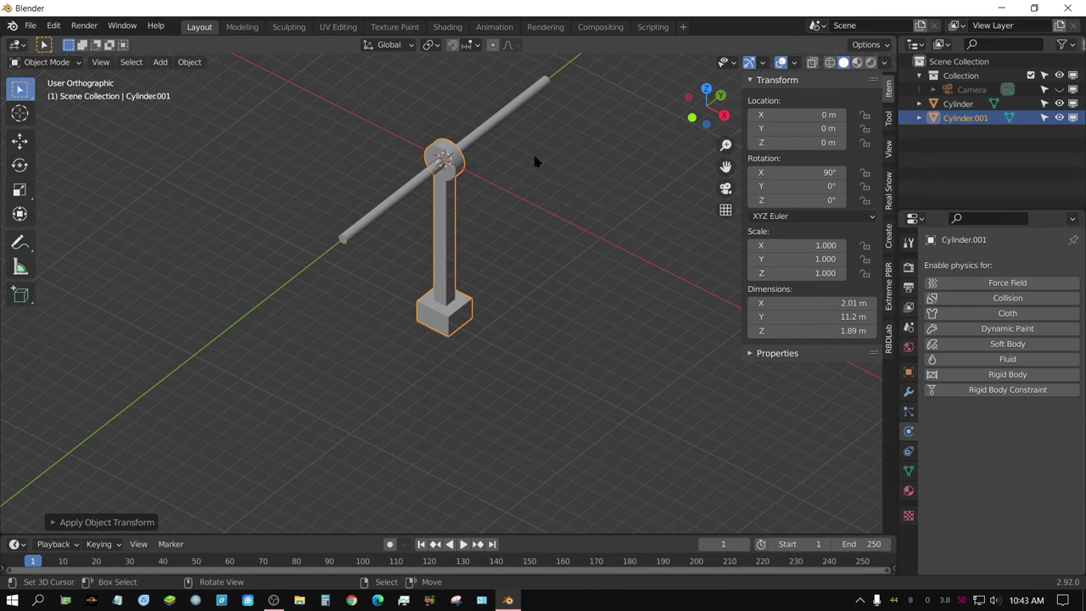
Add an active rigid body to the hammer arm.
shift+middle_drag(538, 148, 496, 253)
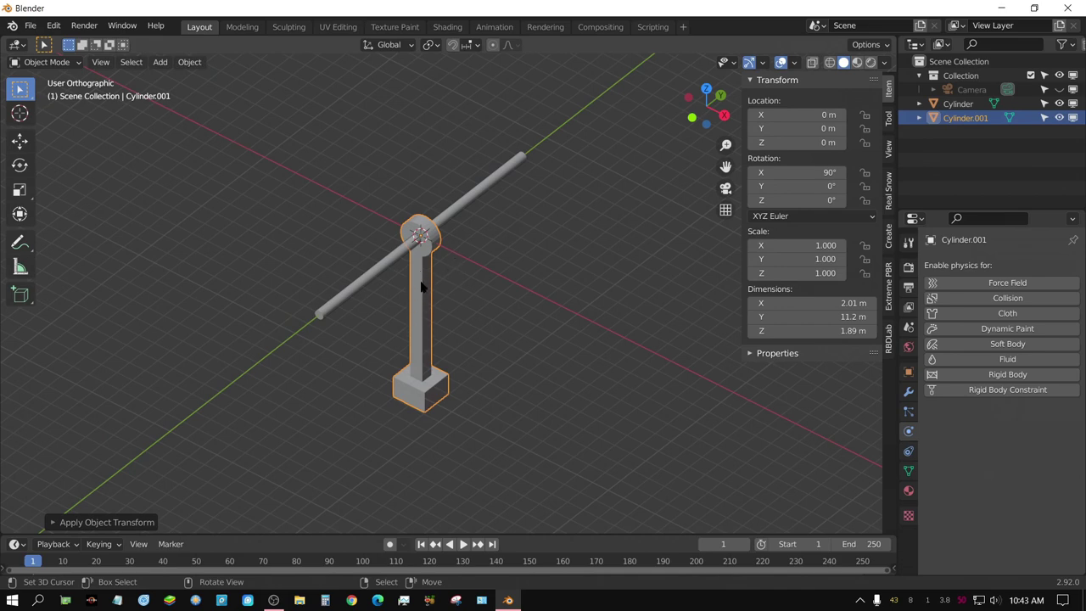
middle_drag(512, 310, 516, 279)
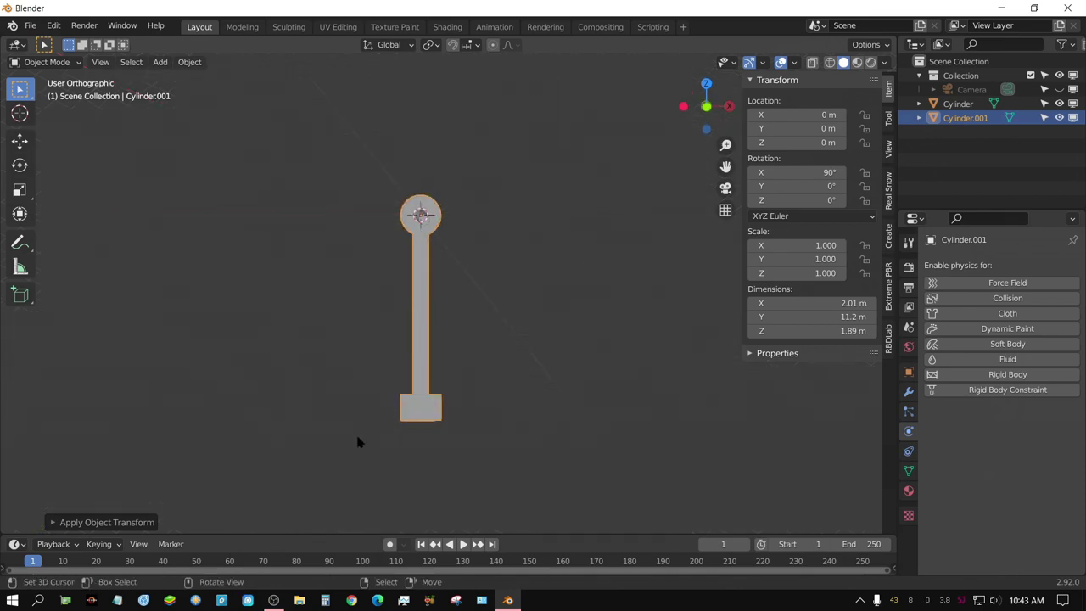
middle_drag(487, 326, 407, 443)
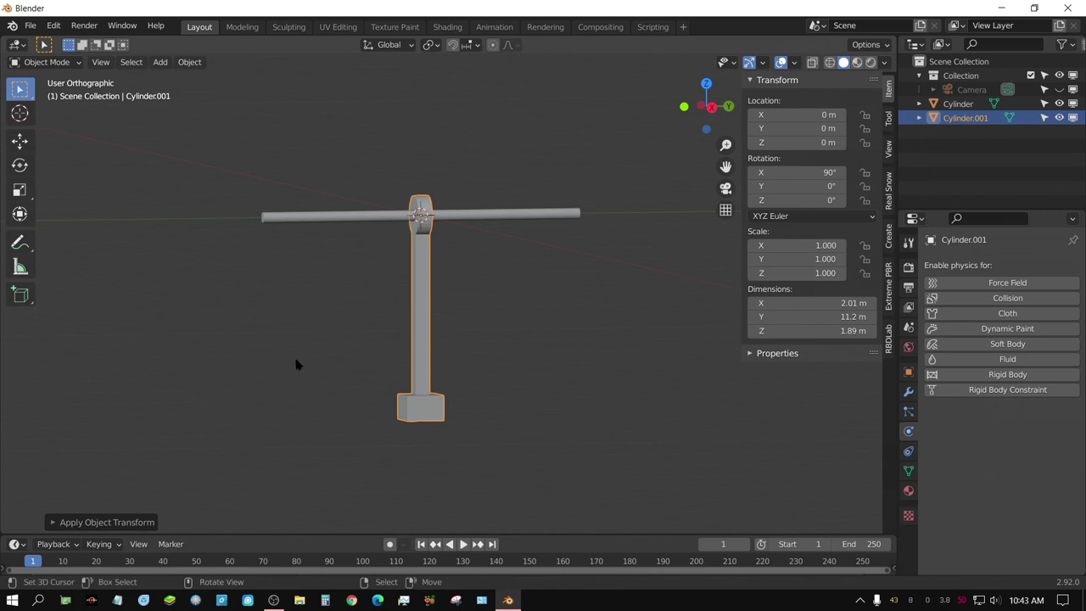
middle_drag(296, 364, 399, 298)
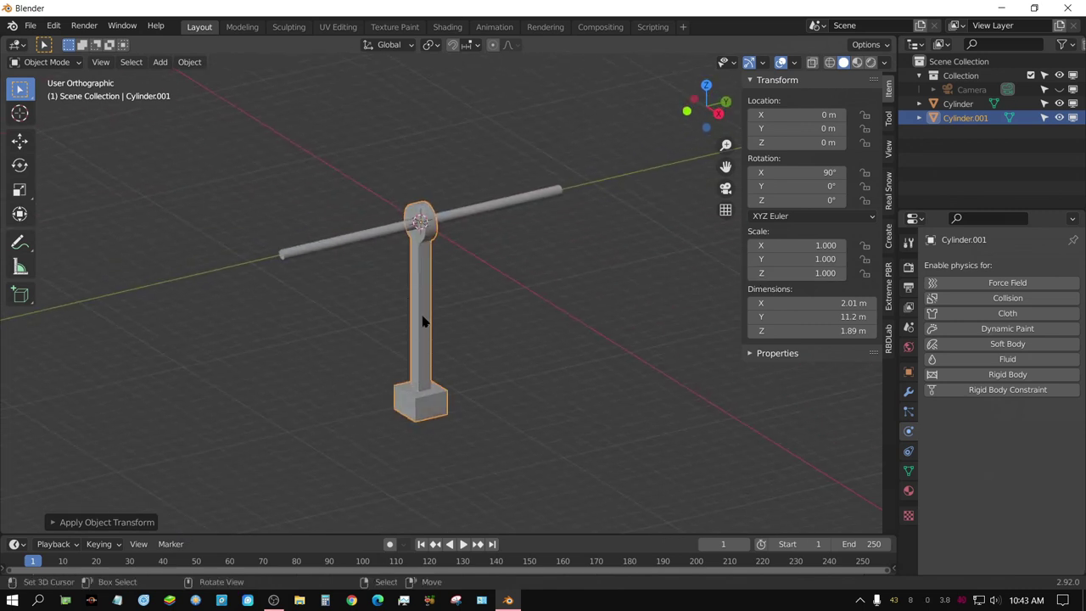
shift+click(355, 241)
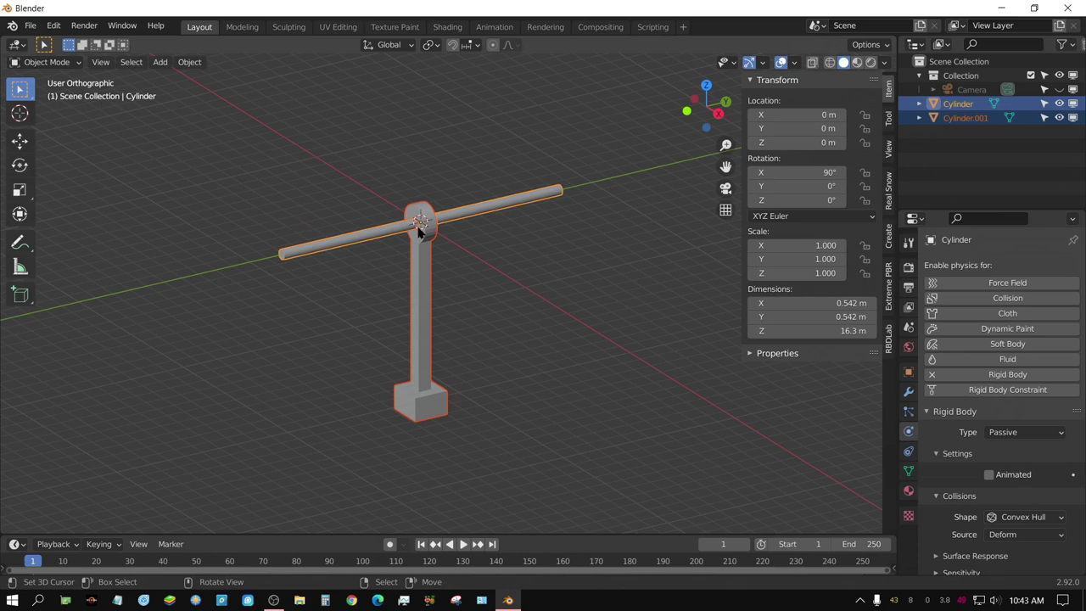
click(424, 285)
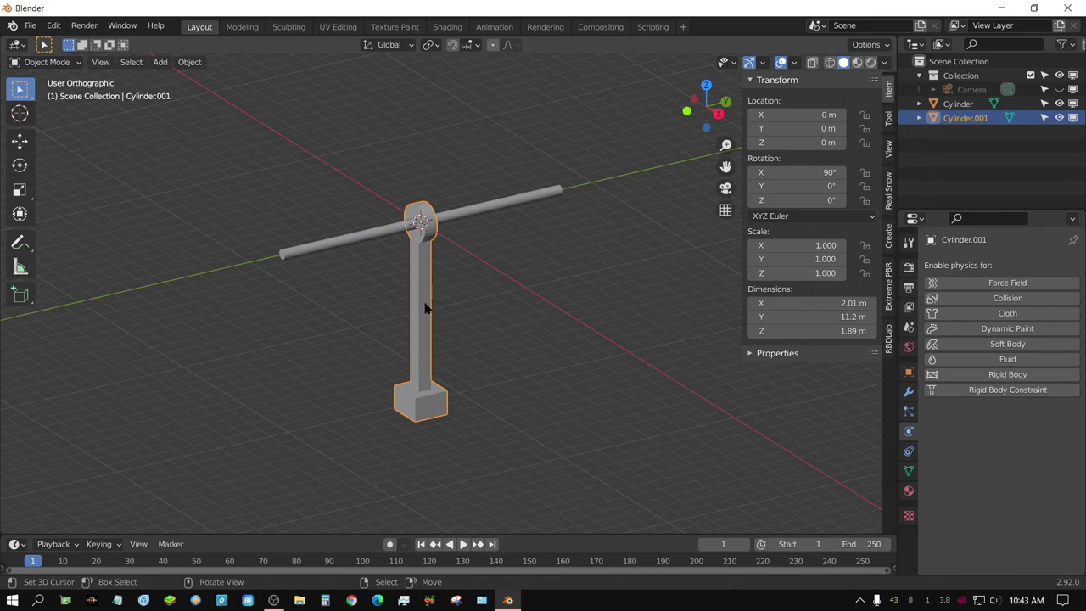
click(1010, 375)
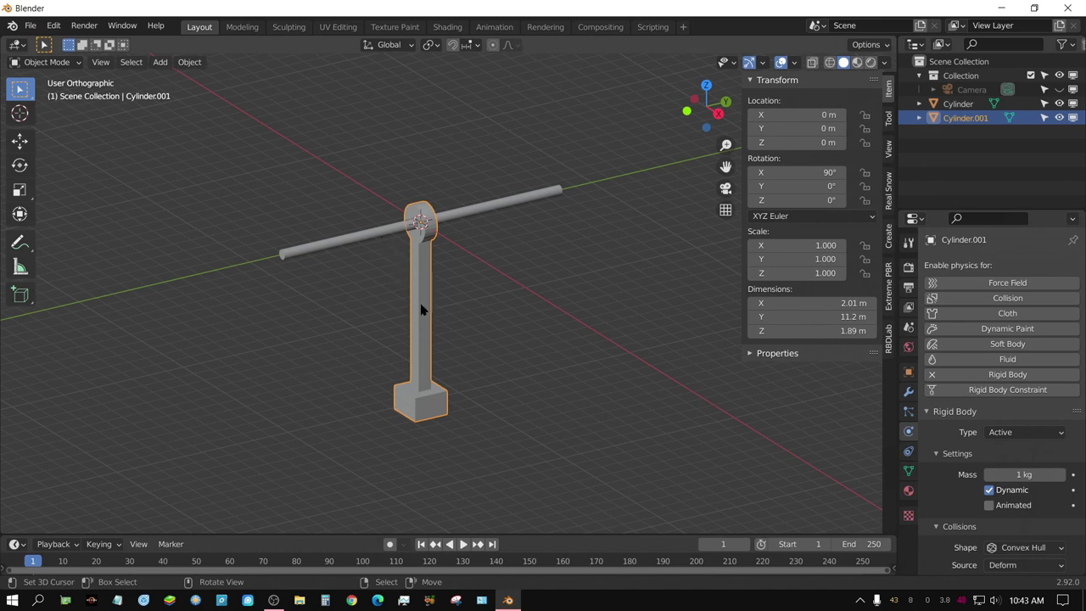
Connect the arm to the rod with a rigid body constraint, using the rod as the active object.
shift+click(358, 238)
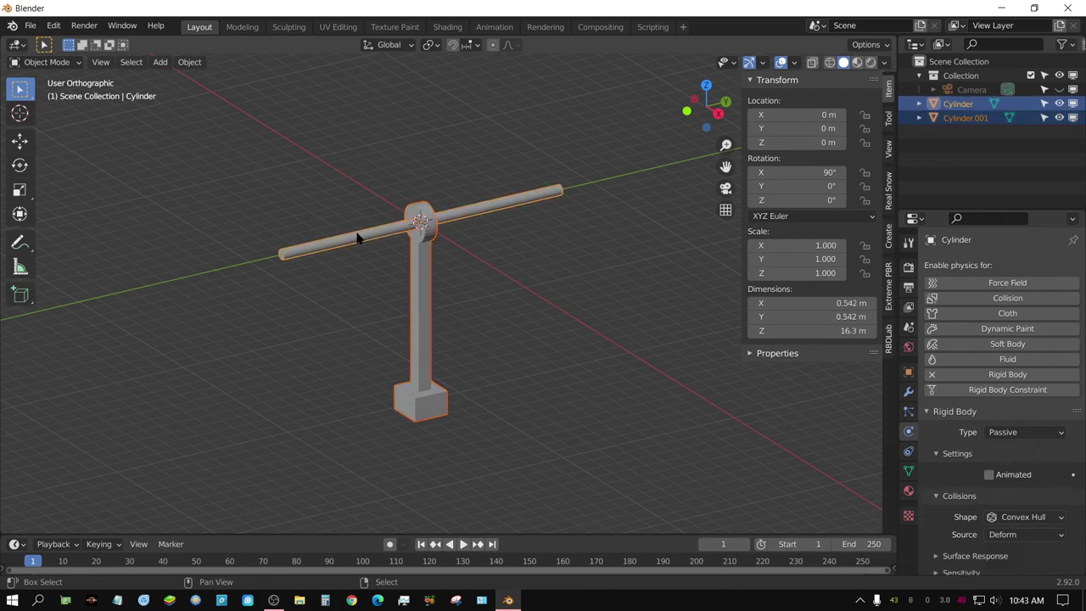
click(189, 62)
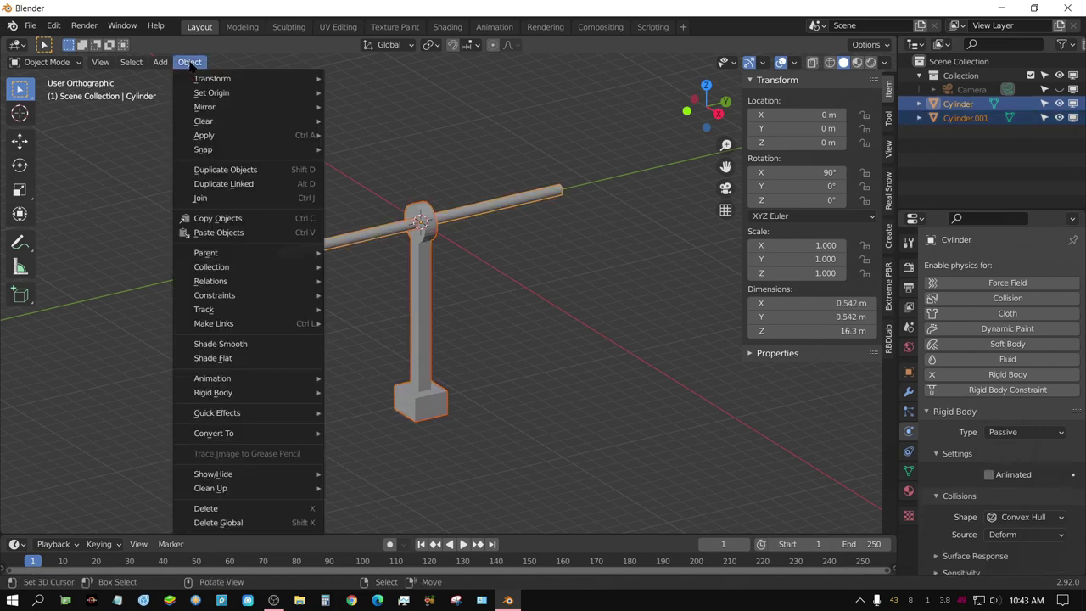
mouse_move(237, 396)
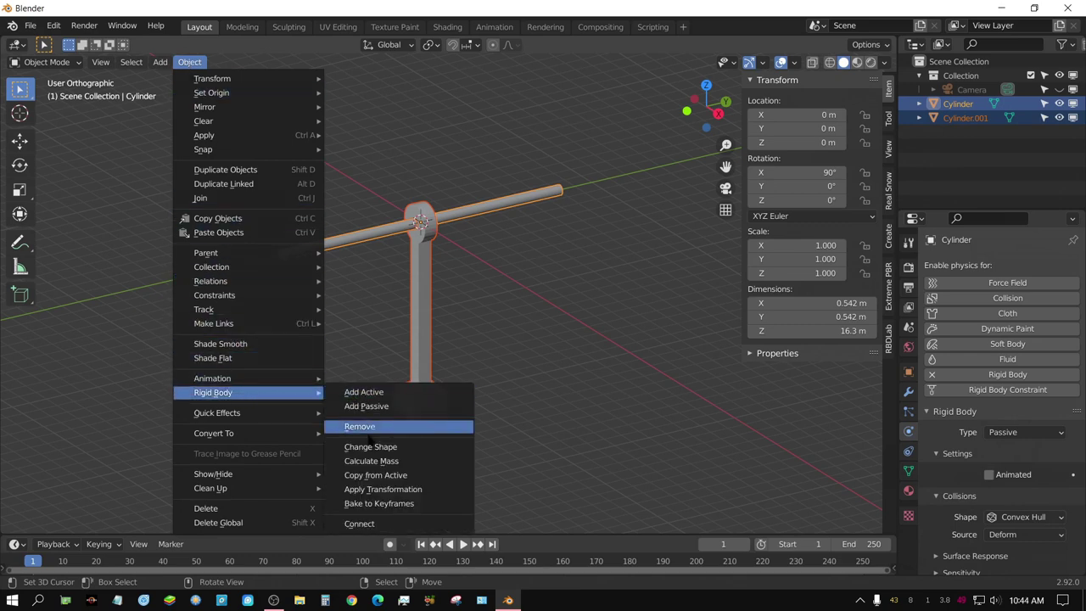
click(359, 523)
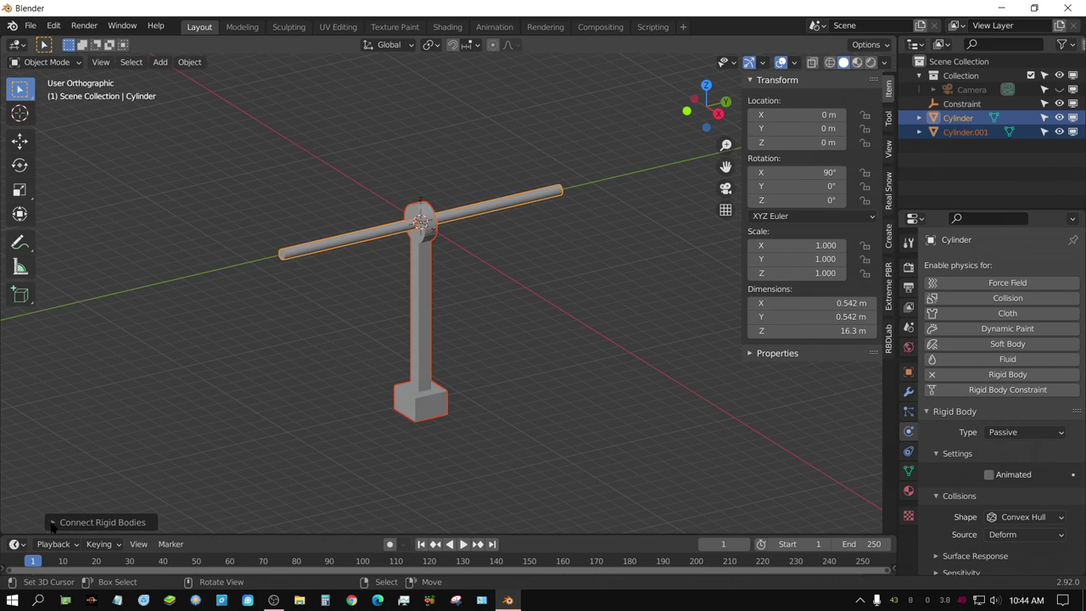
Set the rigid body connection's type to Hinge and its connection pattern to Chain by Distance.
click(53, 522)
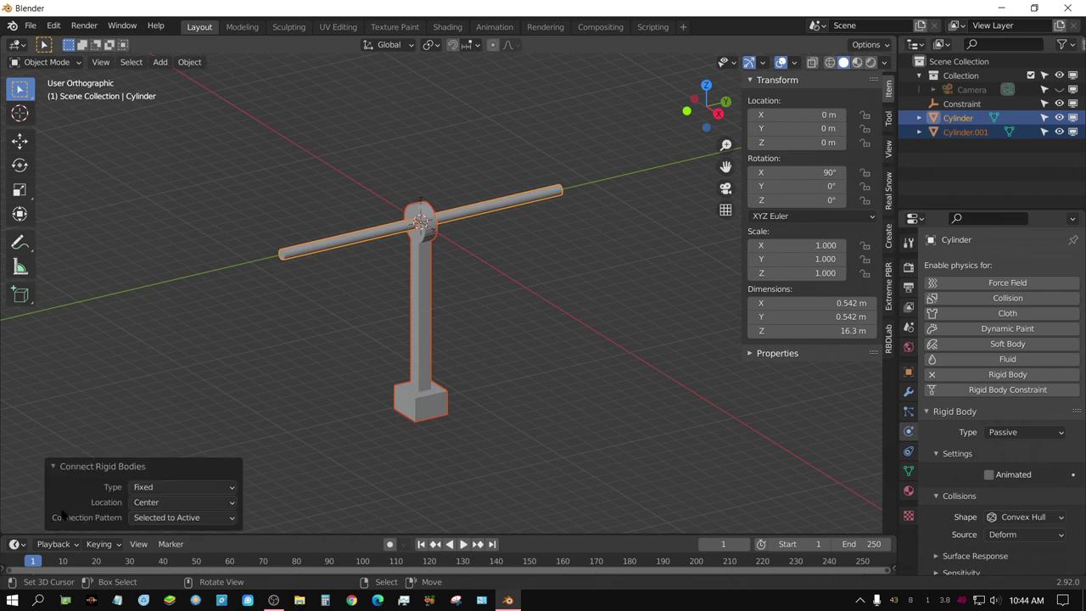
click(169, 490)
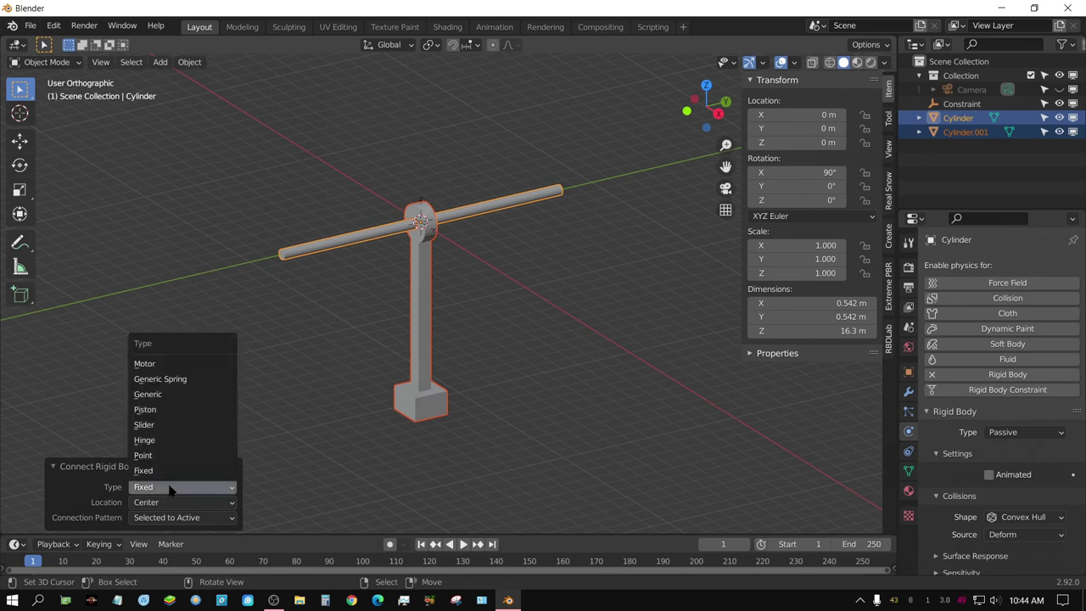
click(166, 441)
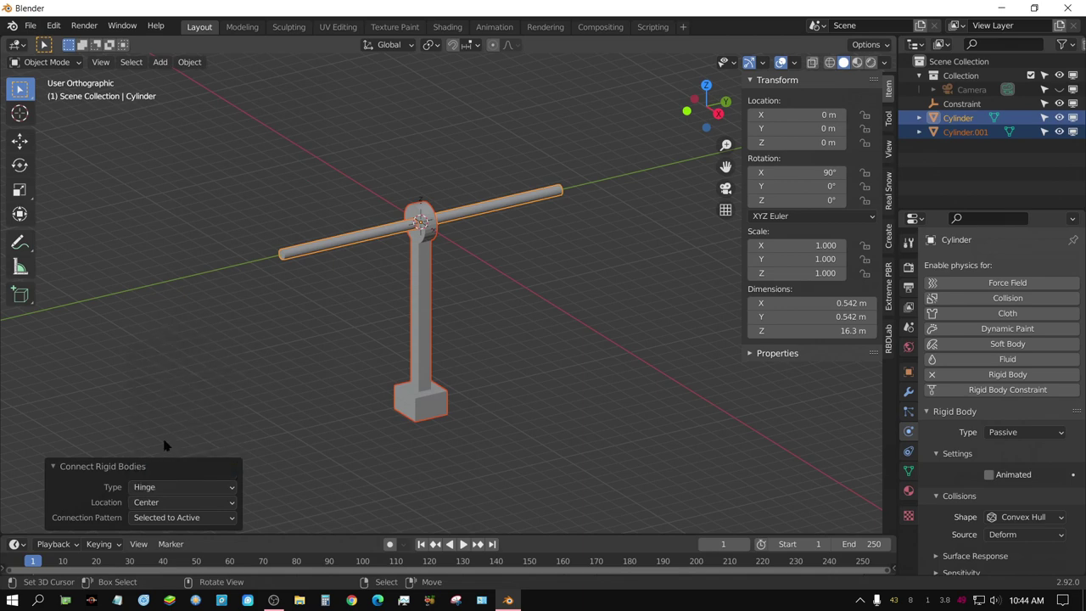
click(206, 519)
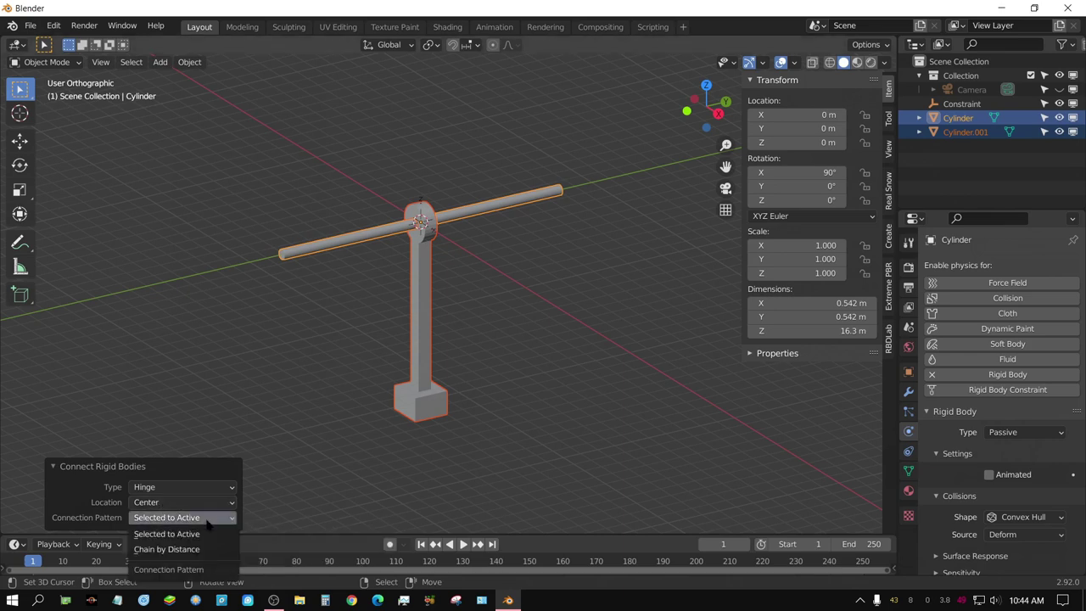
click(166, 549)
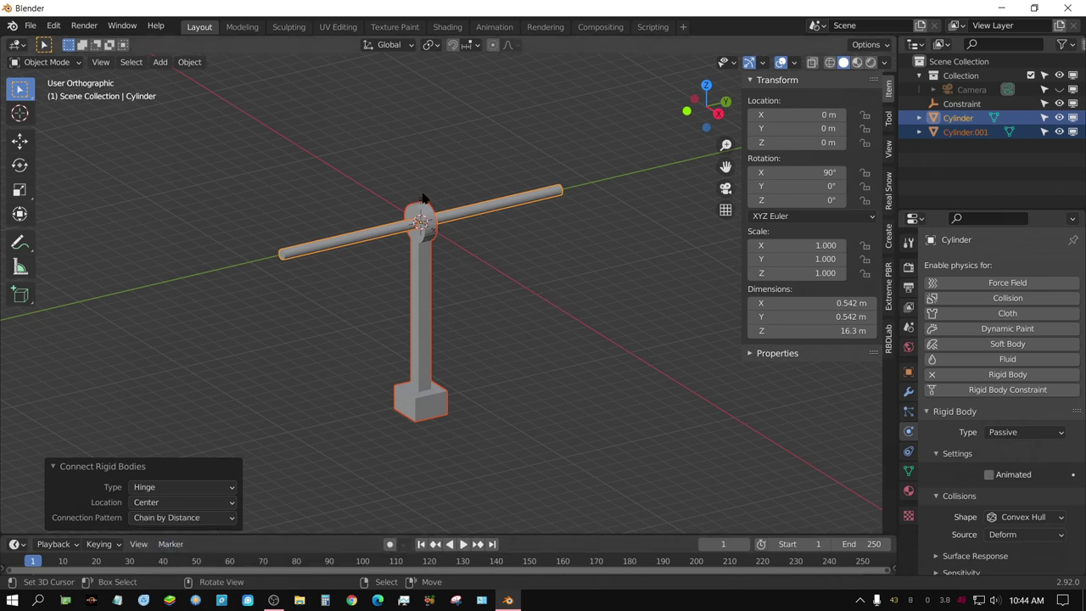
Select the constraint empty inside the disc and display the viewport in wireframe shading.
middle_drag(473, 400, 438, 310)
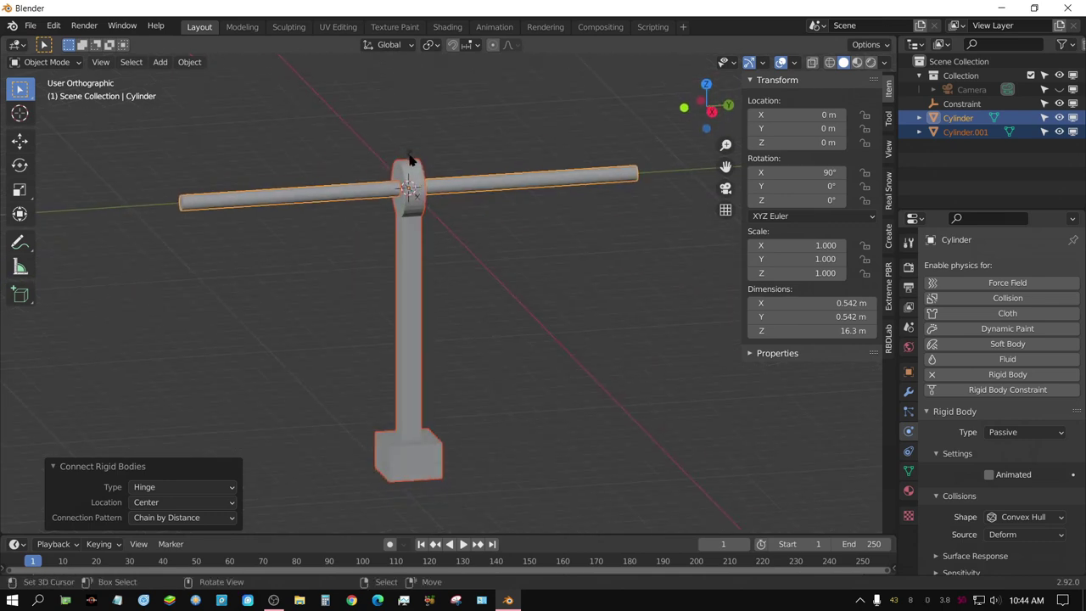
click(409, 160)
middle_drag(460, 311, 504, 305)
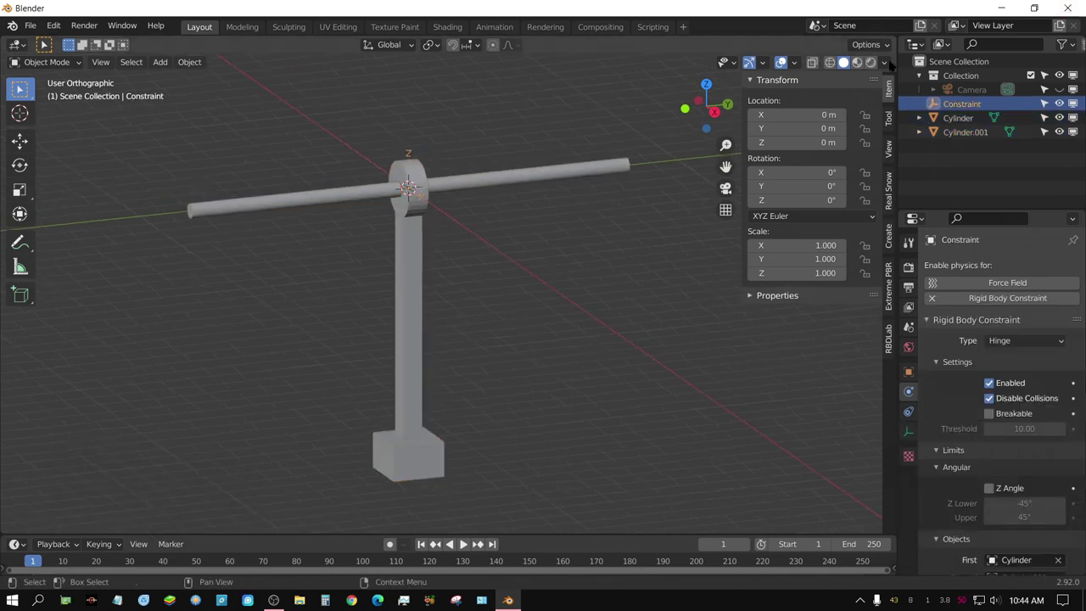
click(829, 61)
Rotate the hinge constraint 90° about the global X axis so its Z axis runs along the rod.
mouse_move(504, 201)
middle_down()
mouse_move(500, 246)
mouse_move(586, 364)
middle_up()
scroll(498, 244, up, 5)
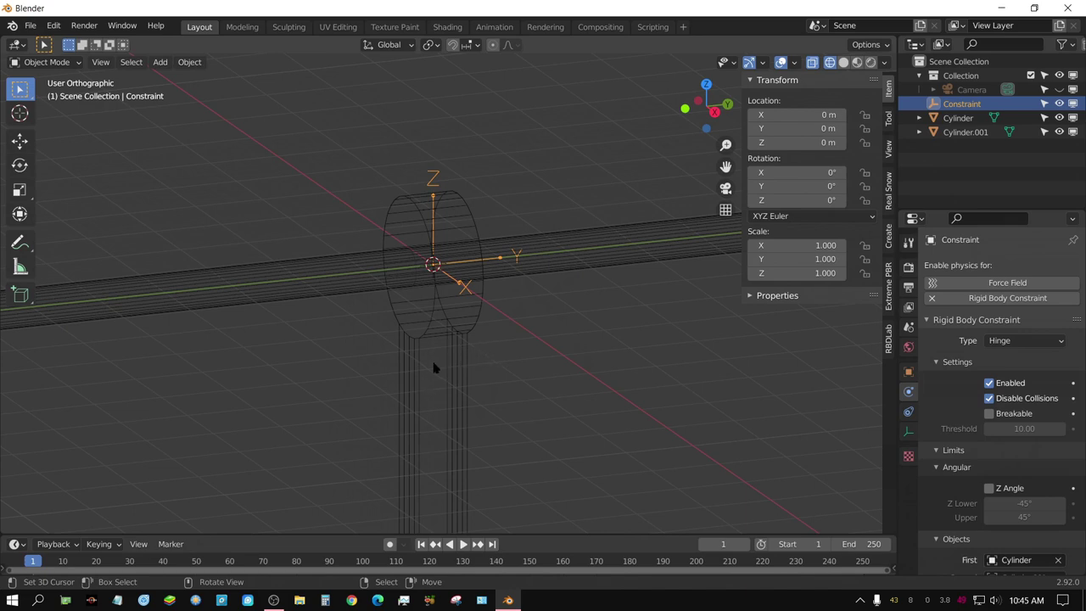
key(r)
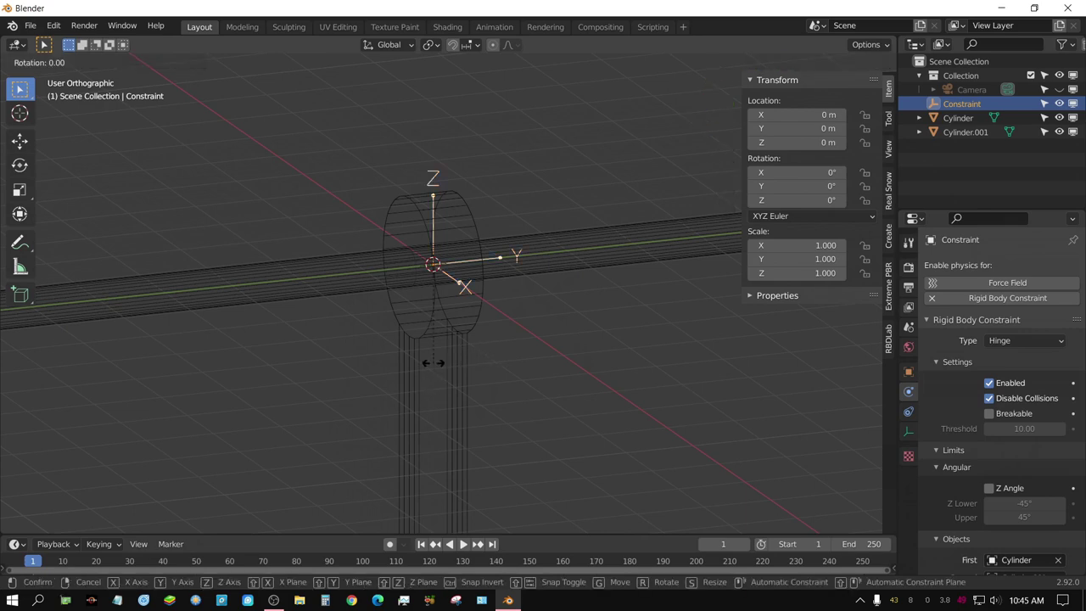
key(x)
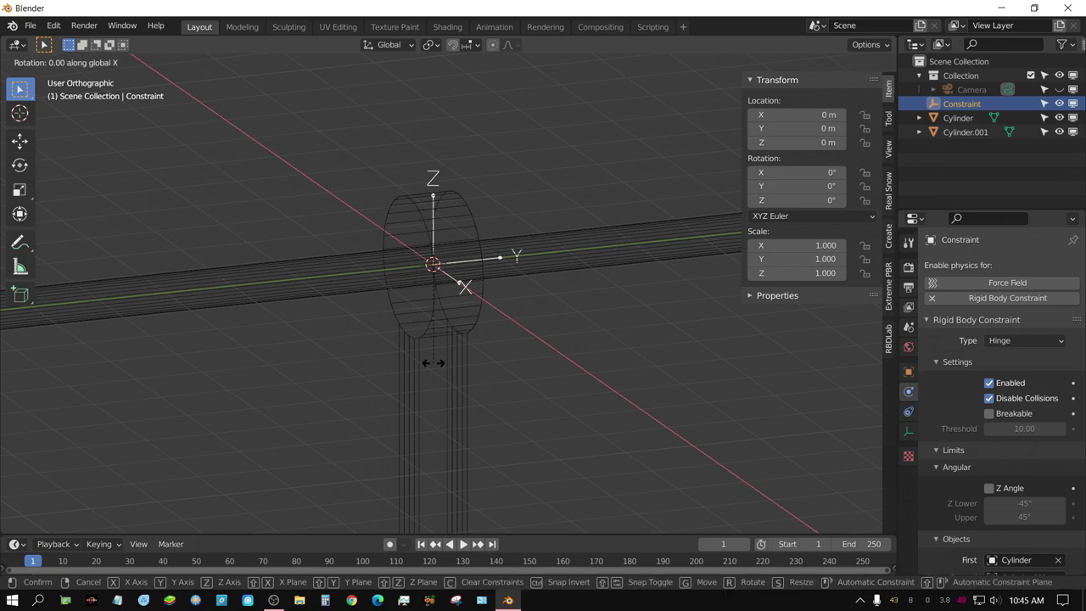
text(90)
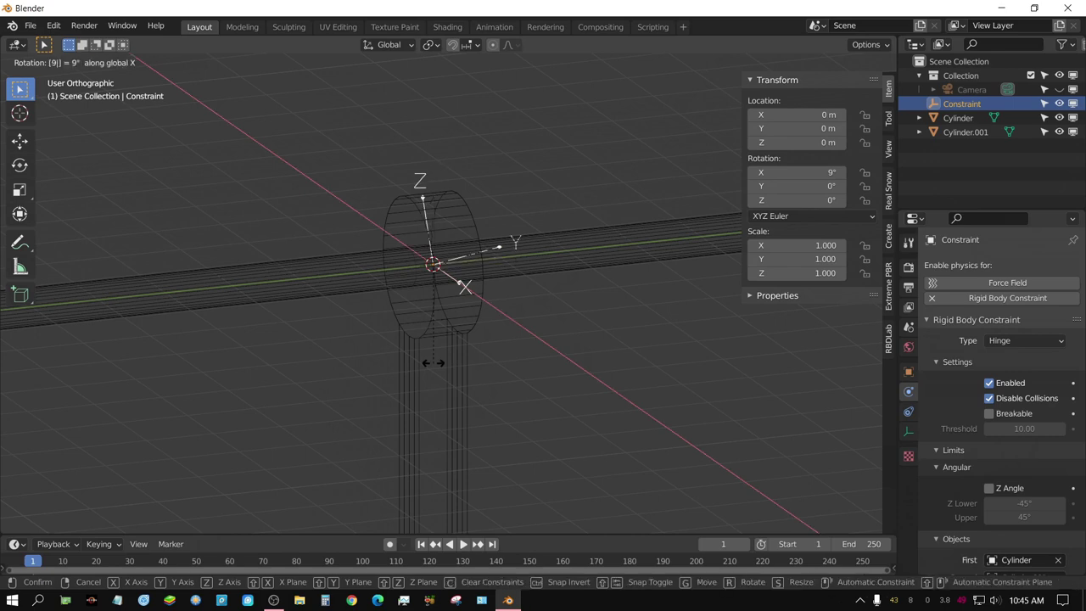
key(Return)
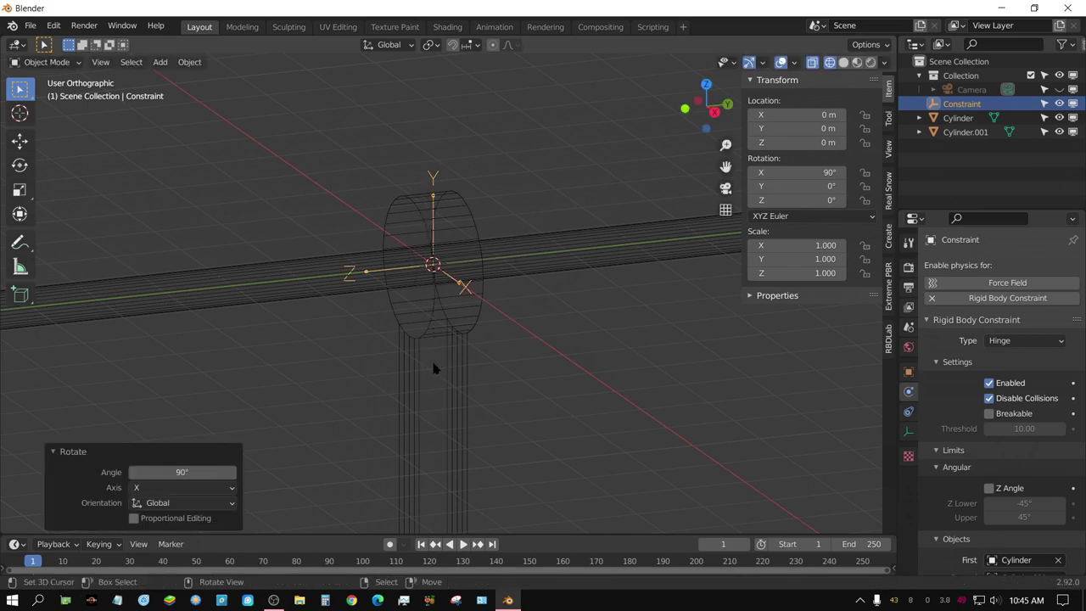
middle_drag(125, 339, 423, 332)
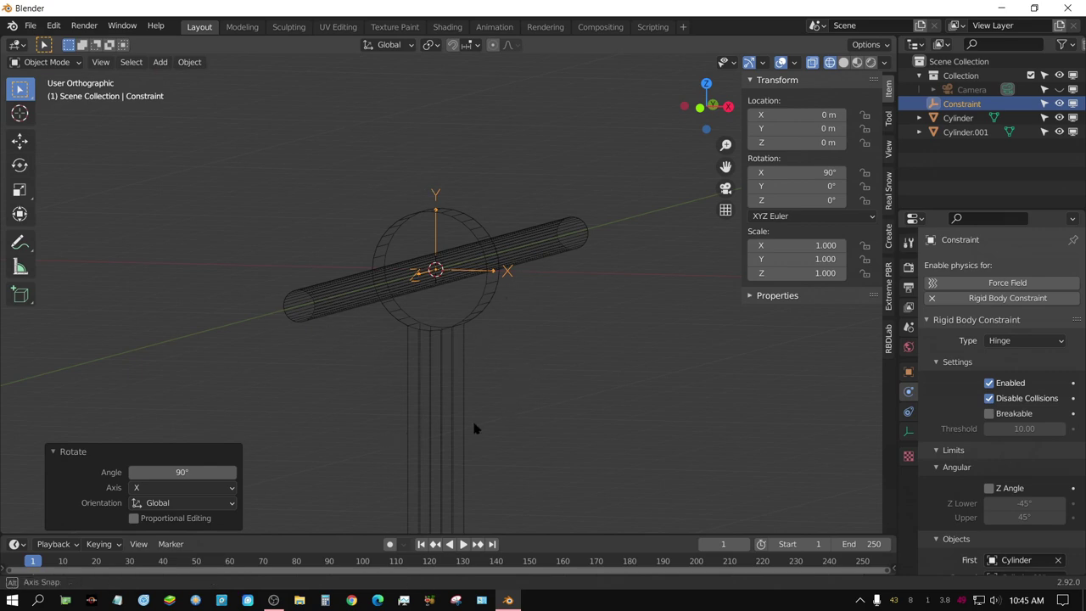
middle_drag(475, 429, 495, 410)
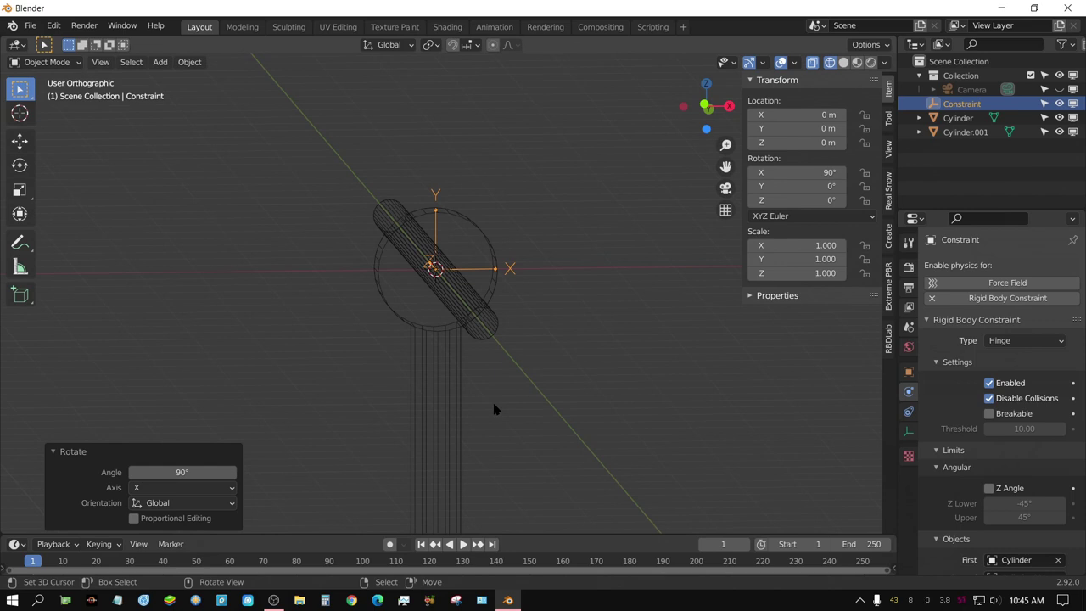
Select the hammer arm and frame its full length in the front orthographic view.
key(KP_1)
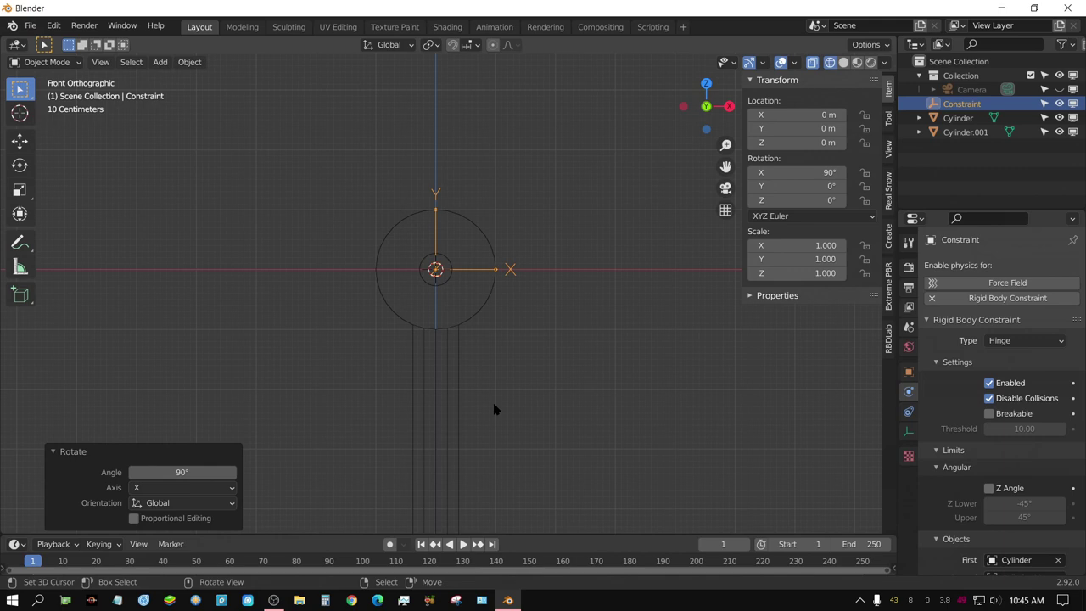
click(446, 406)
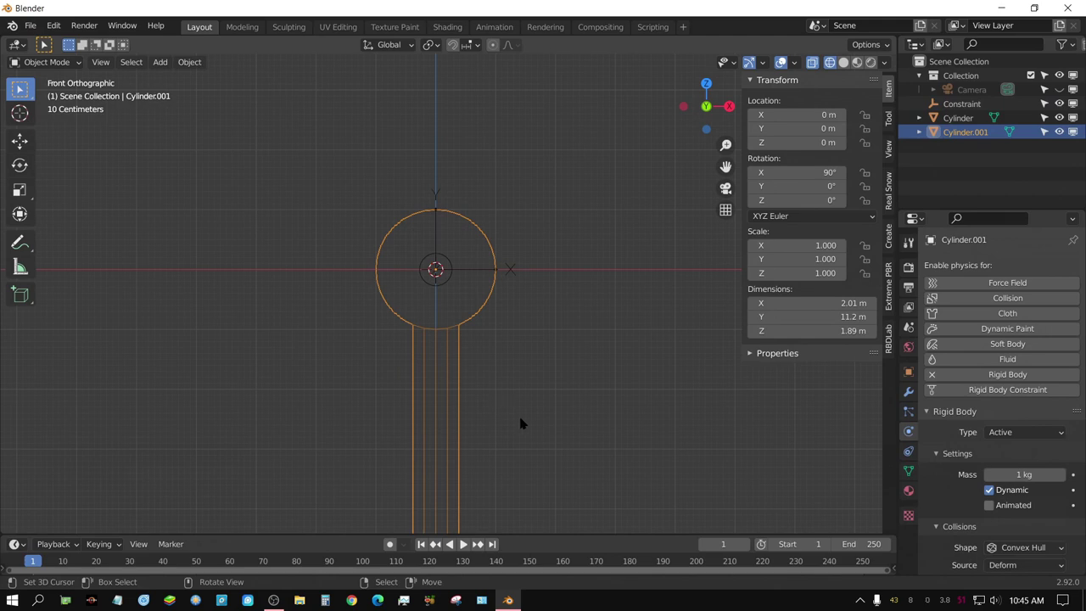
shift+middle_drag(571, 442, 526, 315)
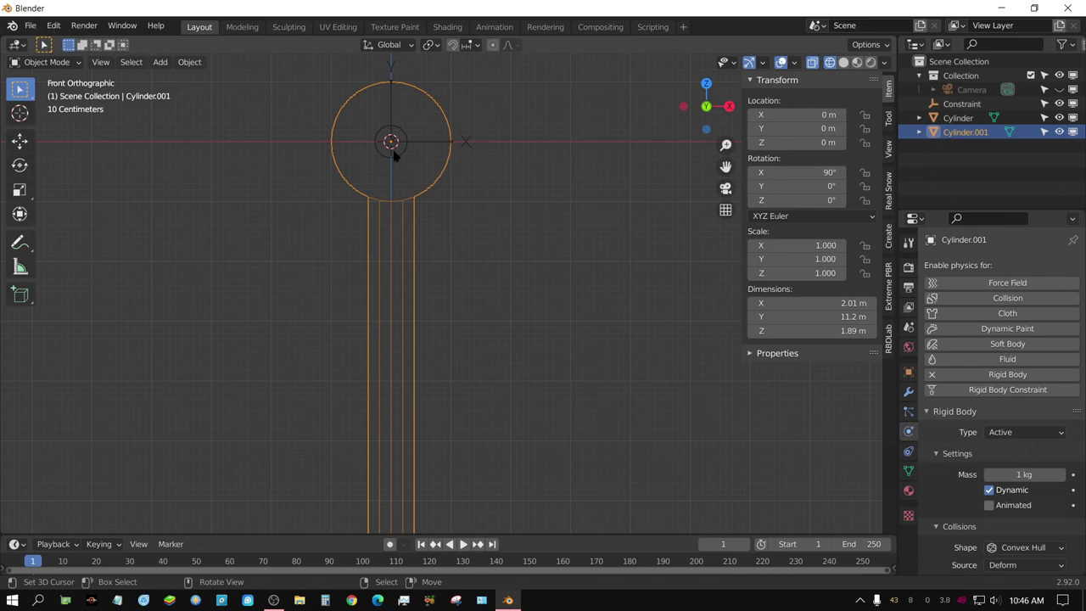
scroll(439, 310, down, 3)
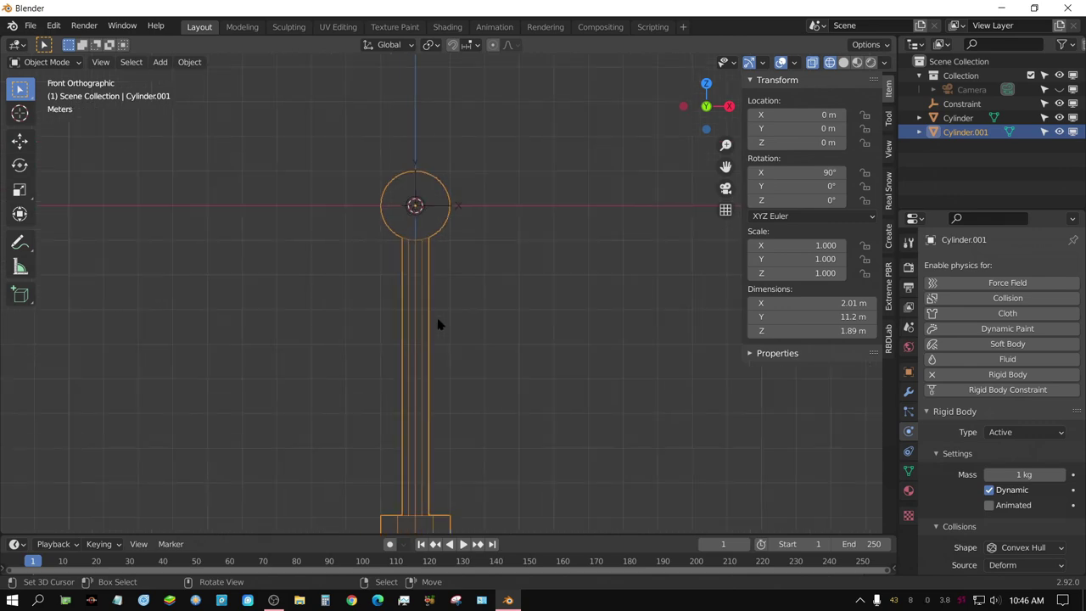
scroll(438, 324, down, 2)
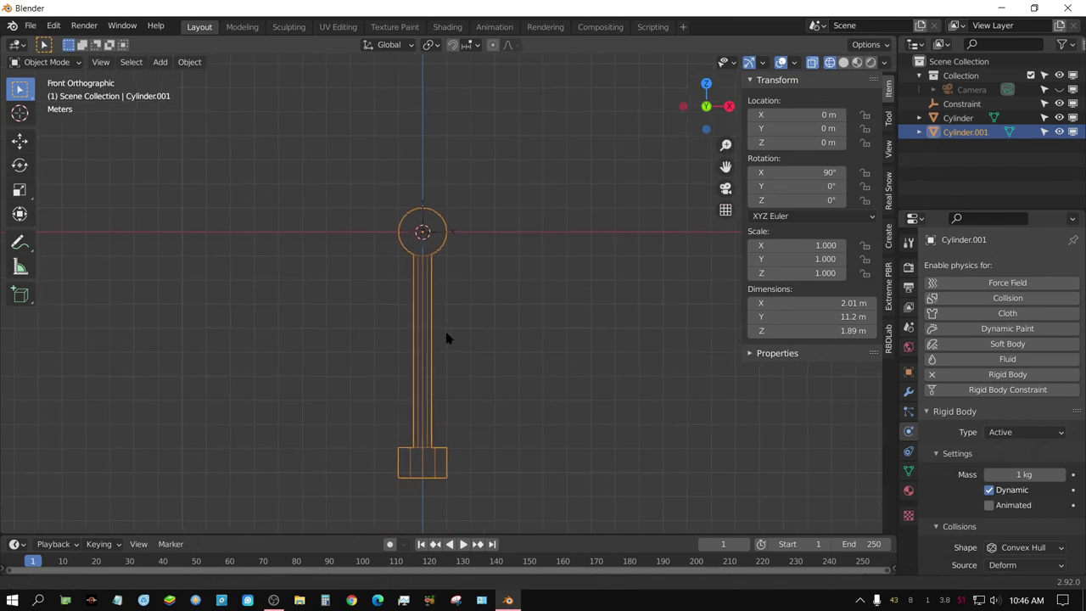
shift+middle_drag(447, 337, 335, 328)
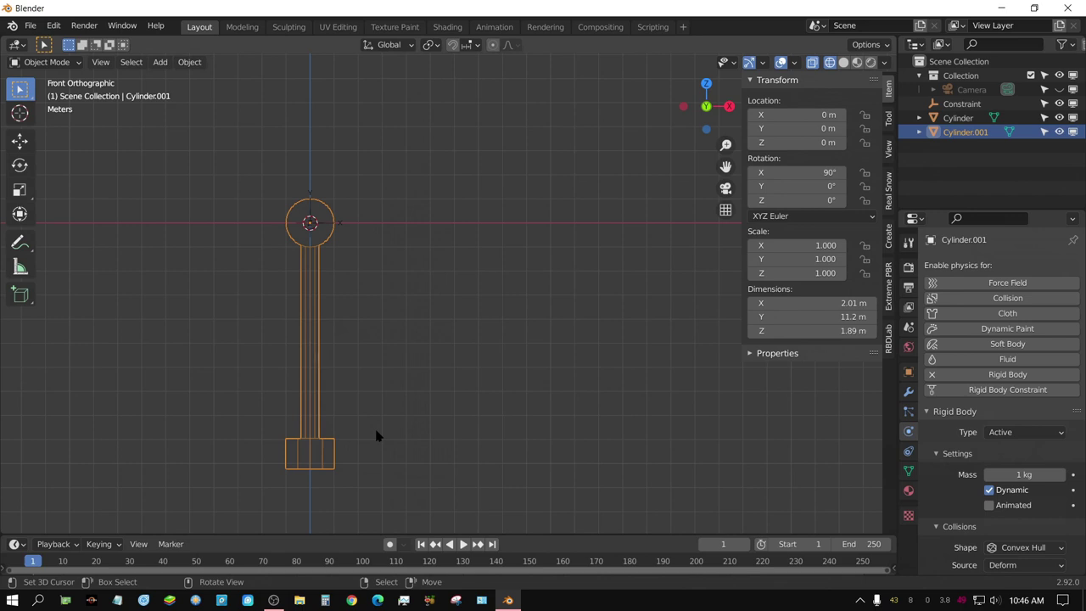
middle_drag(377, 436, 377, 435)
key(KP_1)
key(KP_1)
key(KP_1)
Try a free rotation of the arm by about -87.5° in the front view and undo it.
key(r)
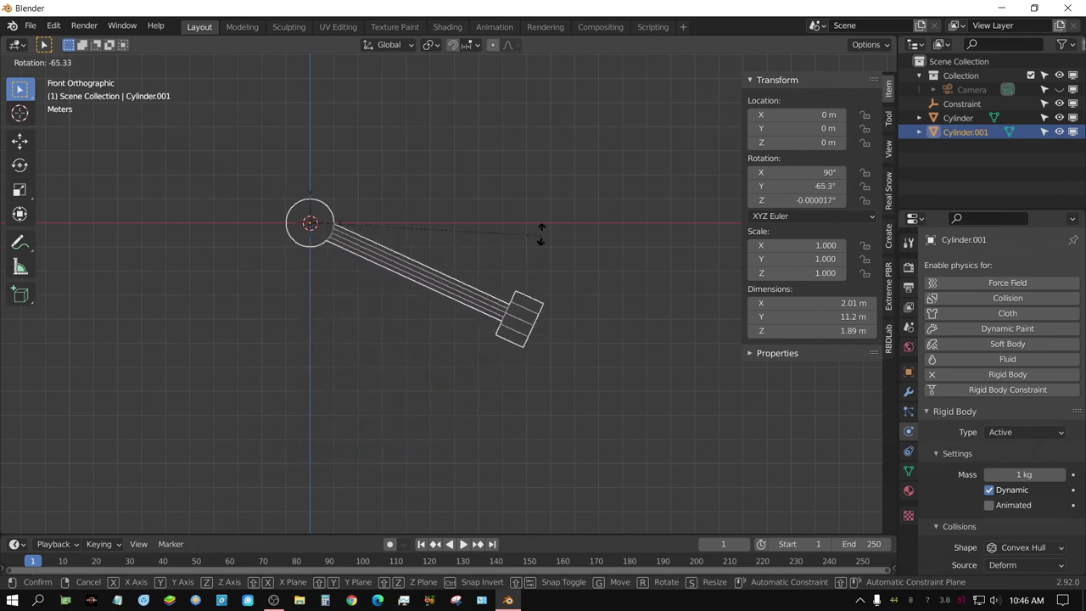
click(550, 138)
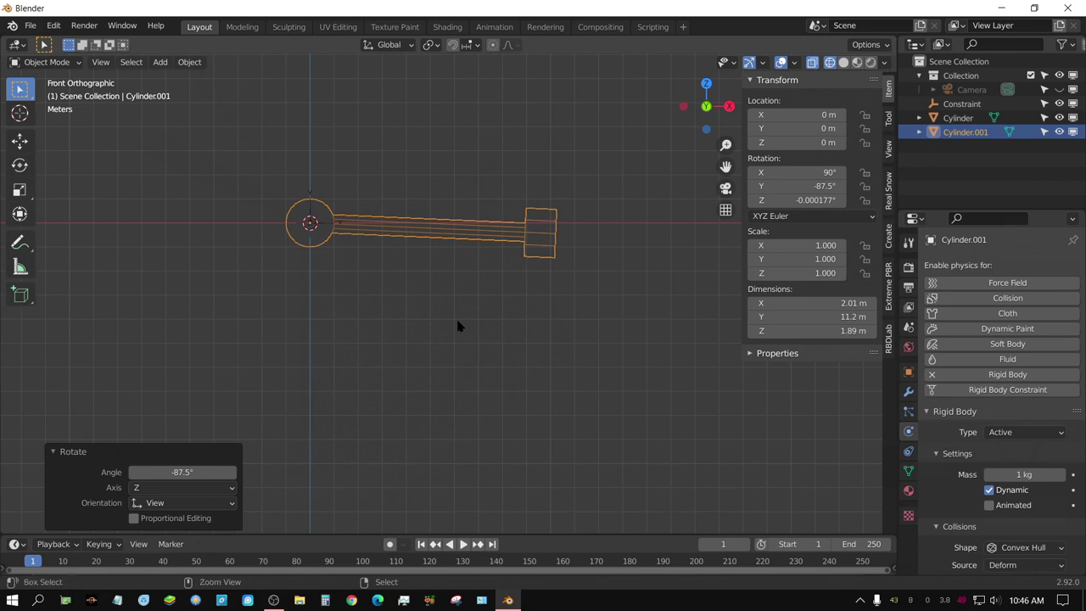
key(ctrl+z)
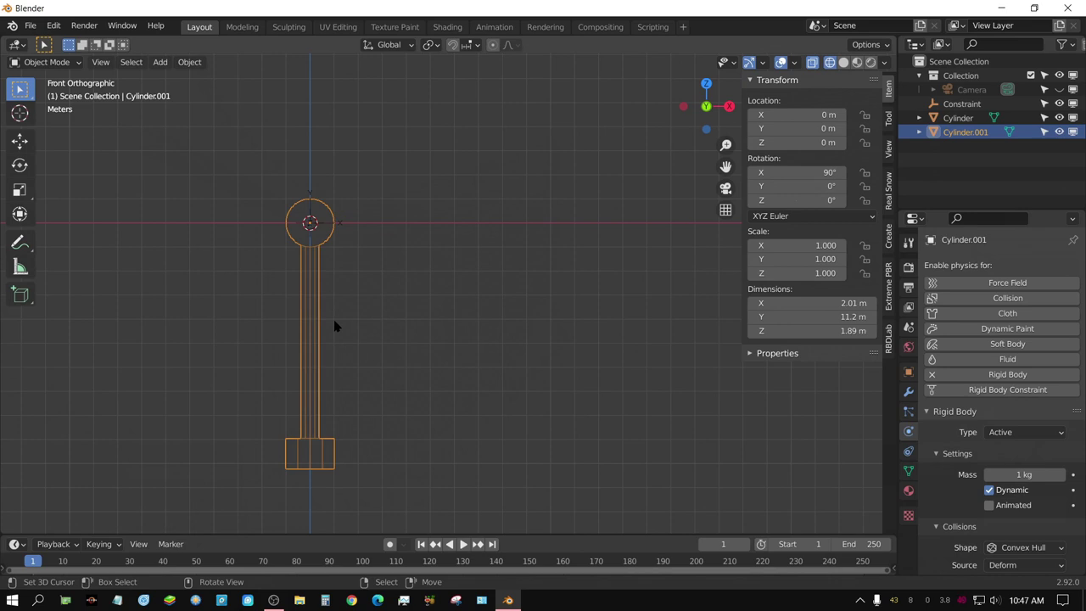
key(r)
key(y)
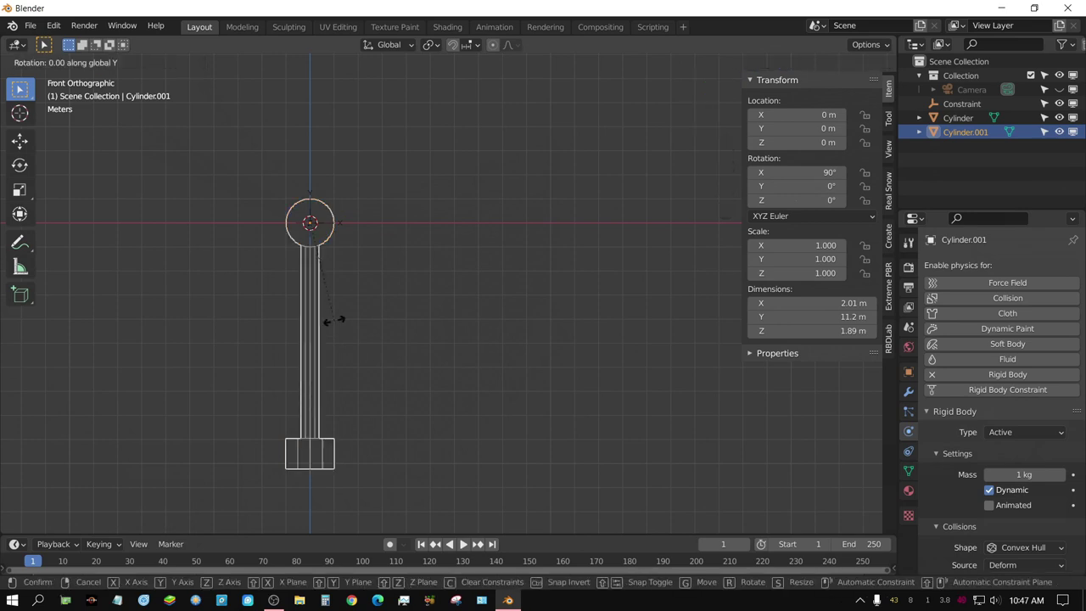
text(9)
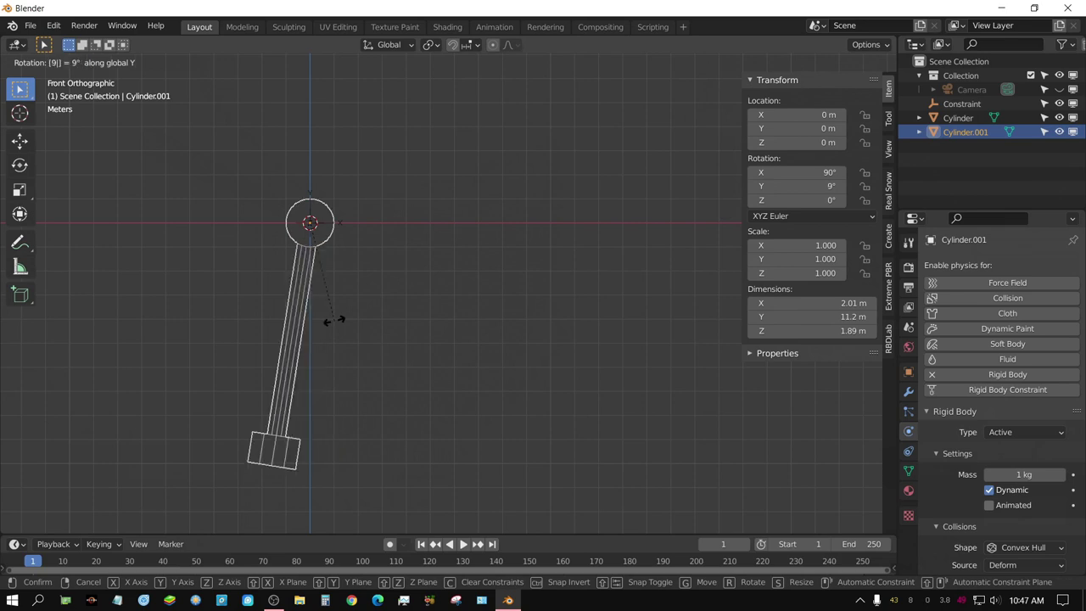
text(0)
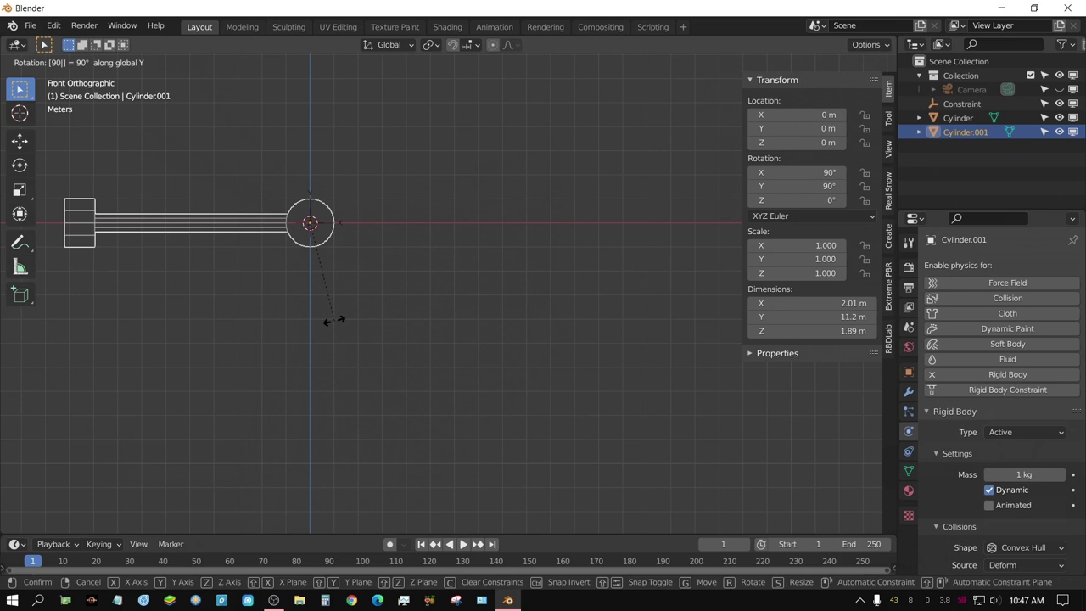
key(Escape)
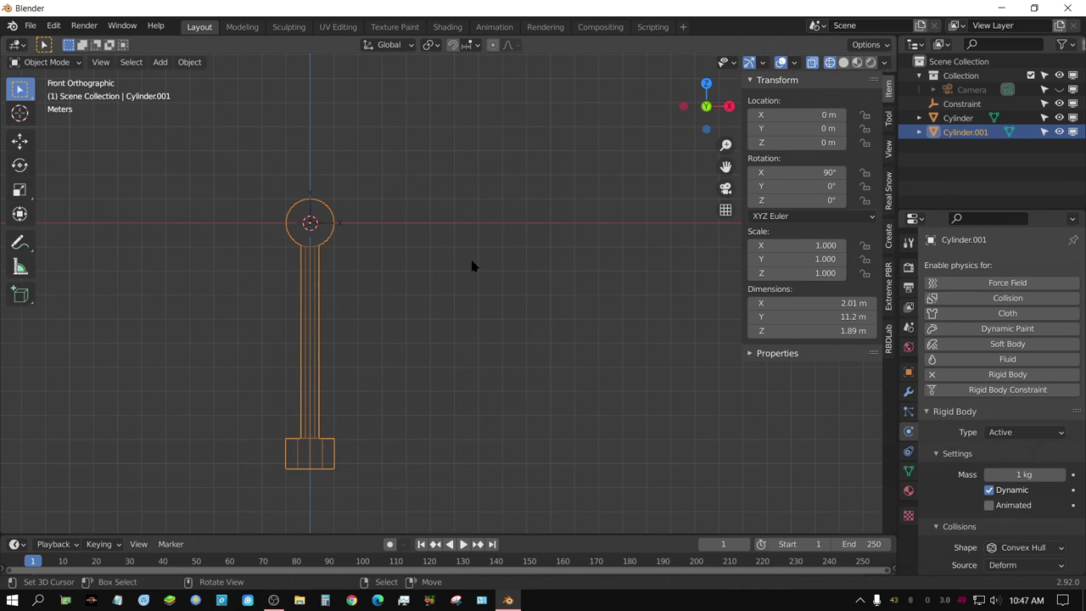
Rotate the hammer arm -90° about the global Y axis so it extends horizontally from the rod.
key(r)
text(y)
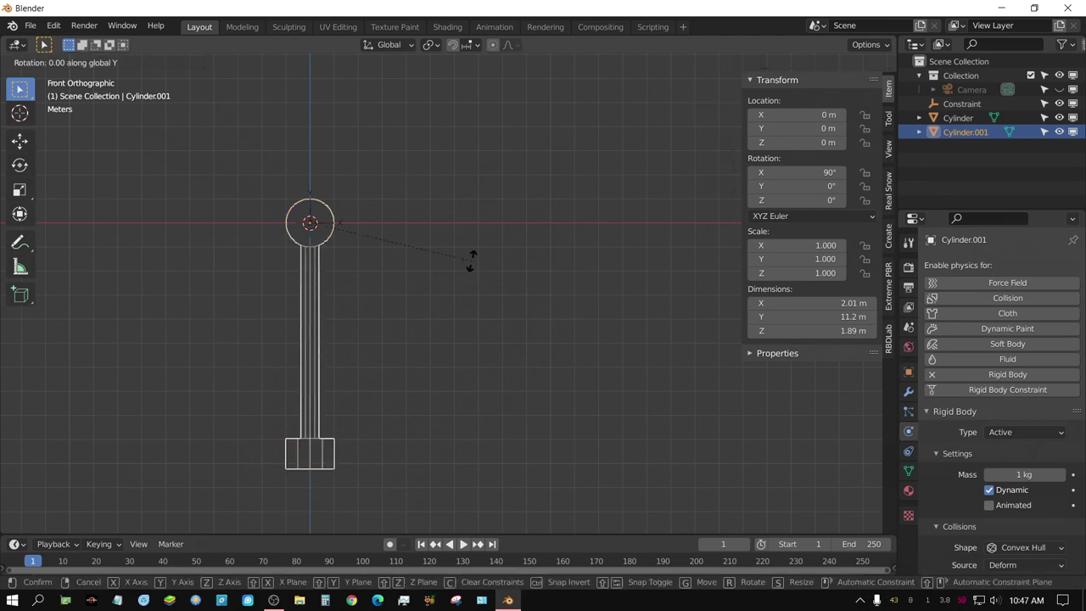
text(-90)
key(Return)
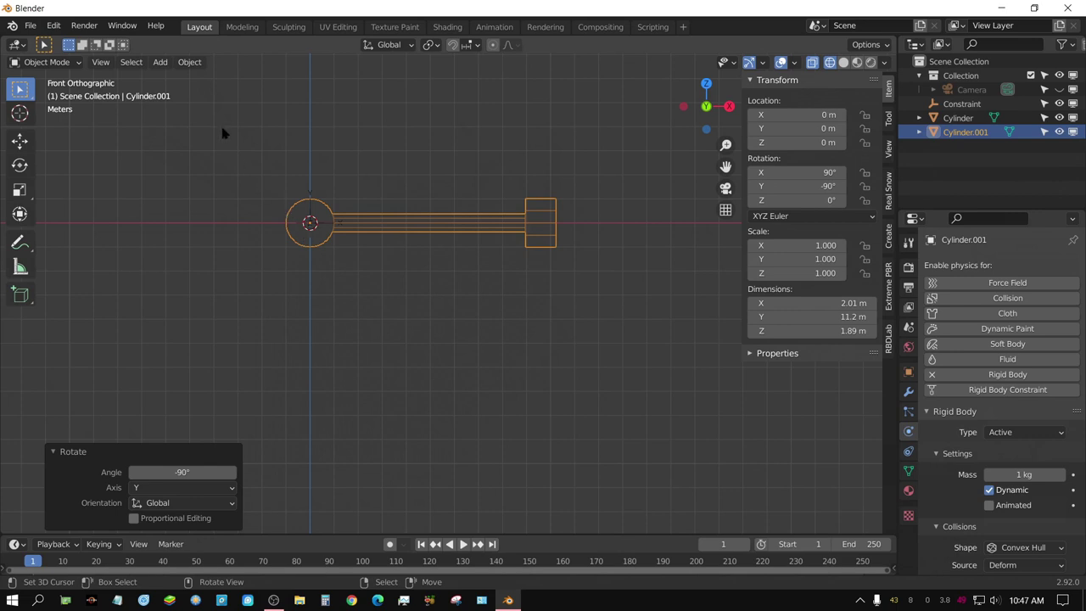
Set the arm's origin to its center of mass by volume.
click(190, 63)
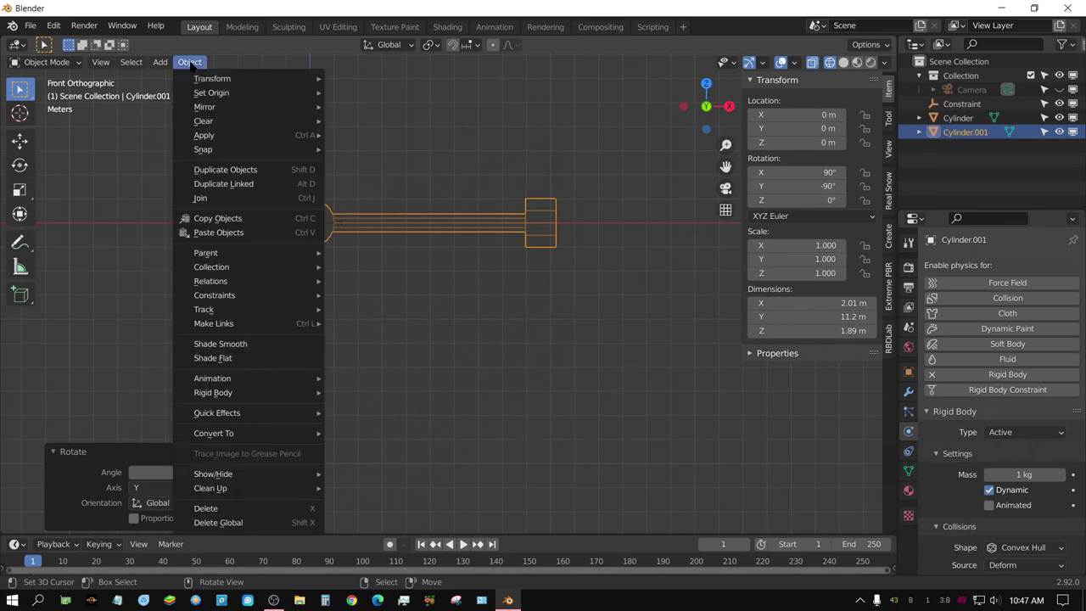
mouse_move(202, 96)
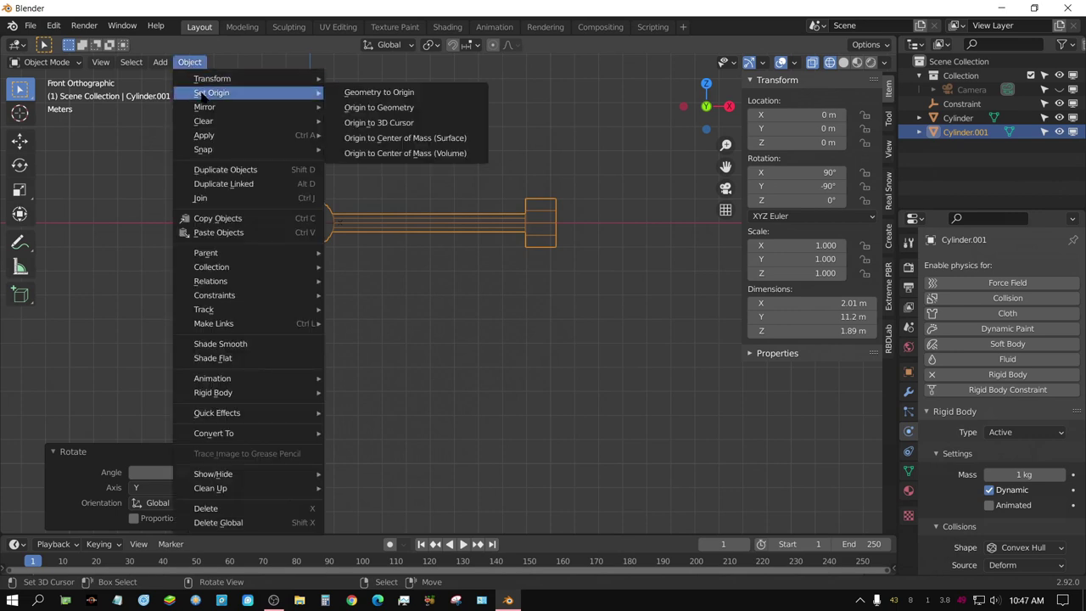
click(399, 157)
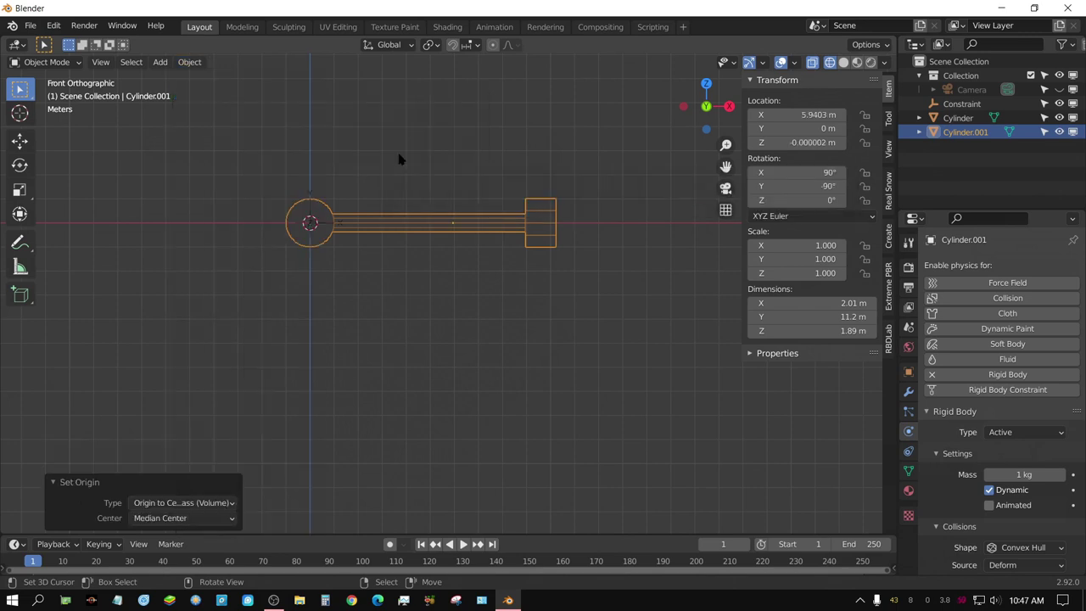
scroll(456, 229, up, 4)
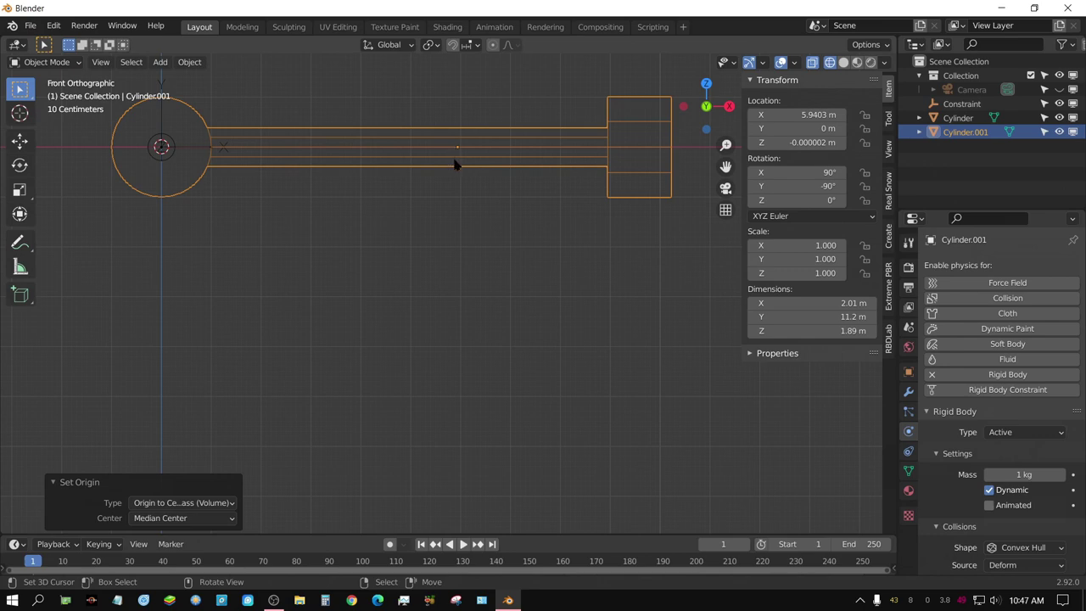
scroll(456, 164, down, 3)
Play the simulation to watch the hinged arm swing from an angled view, and return to frame 1.
middle_drag(475, 194, 388, 272)
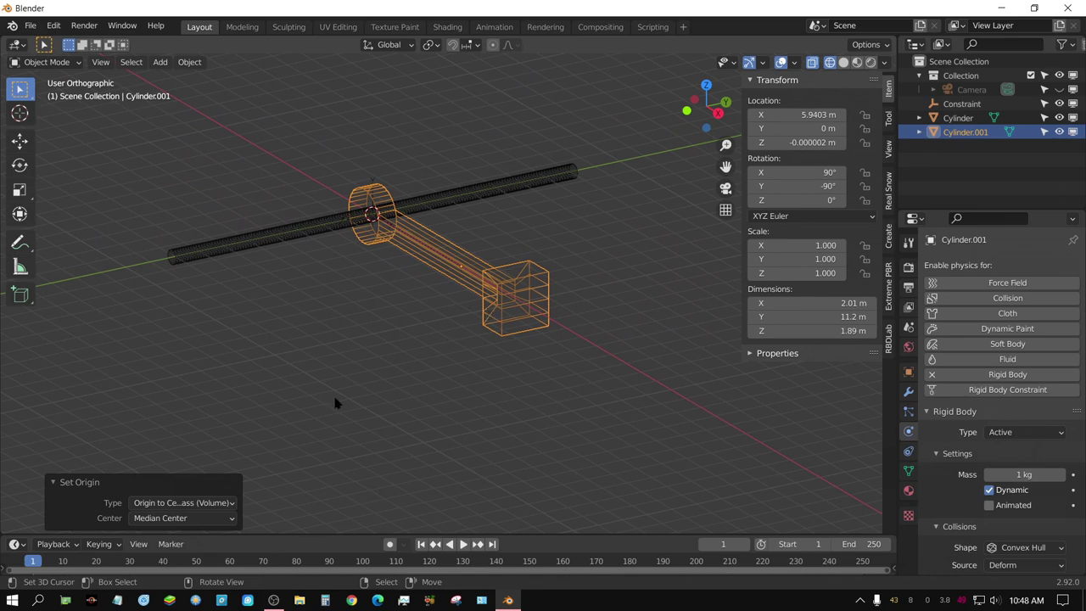
middle_drag(335, 404, 363, 402)
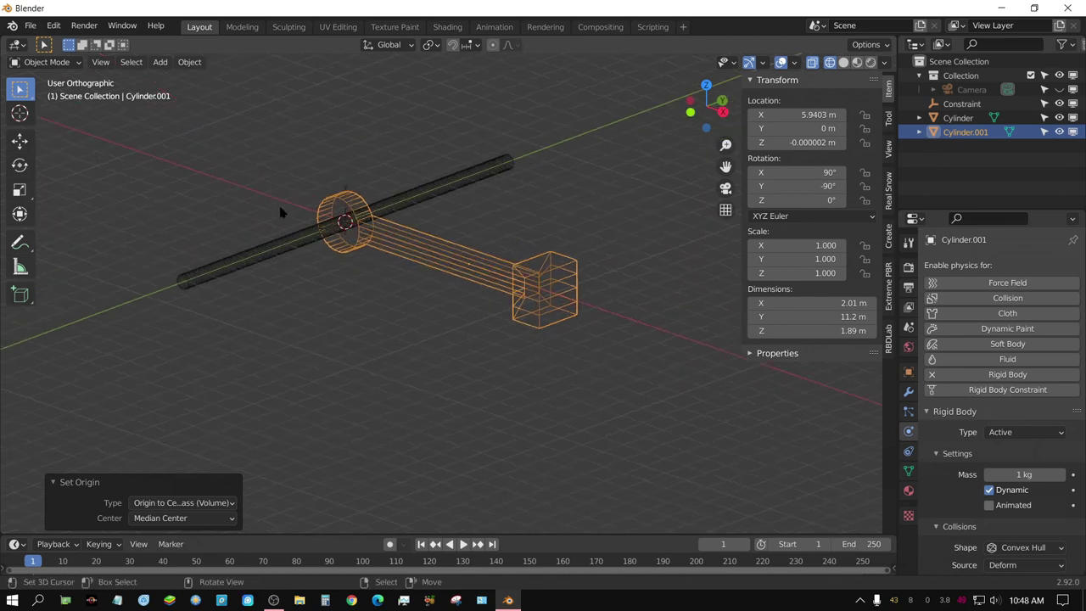
click(462, 544)
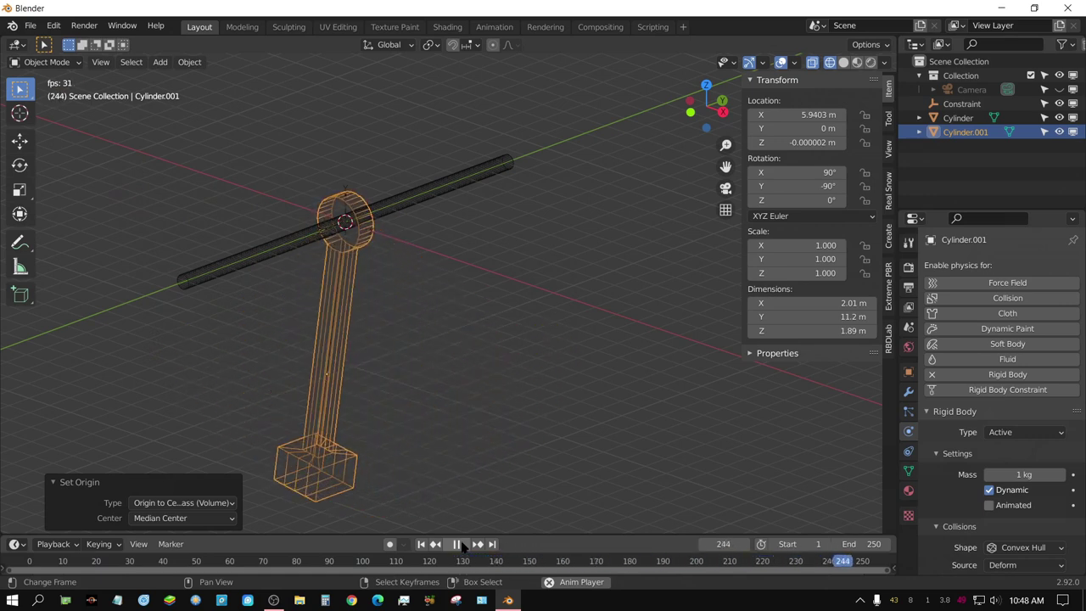
click(447, 546)
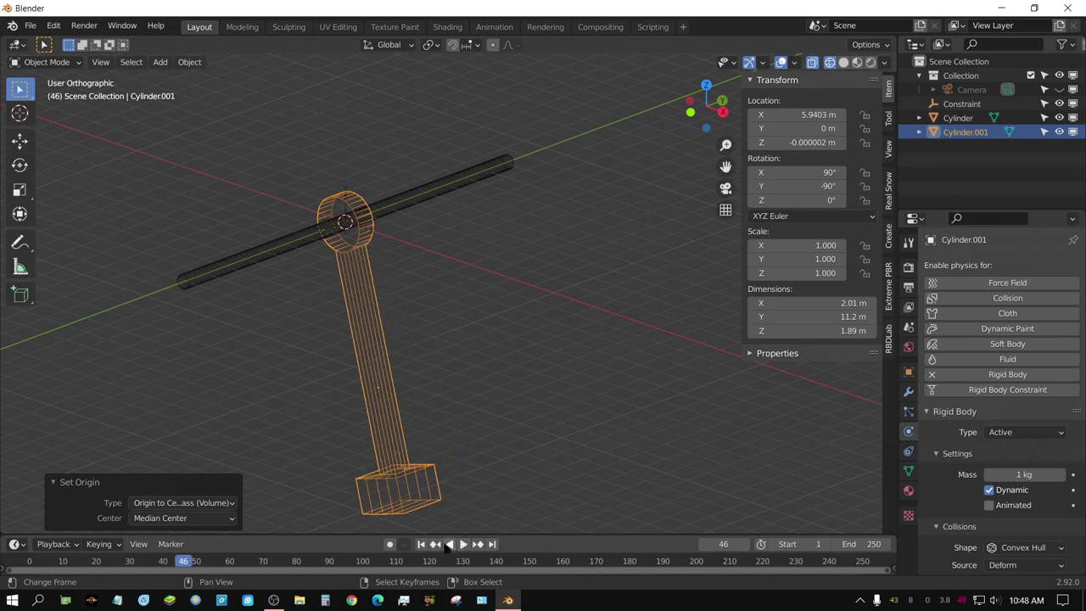
click(421, 543)
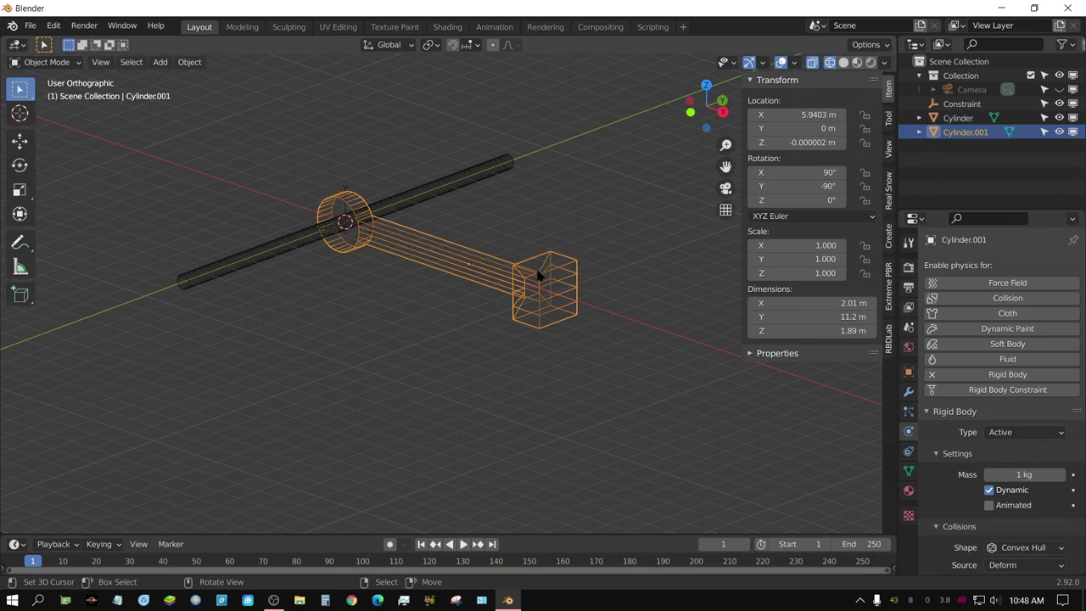
Add the hinge constraint to the selected arm and move both about -7.04 m along the global Y axis in top view.
scroll(511, 296, up, 1)
scroll(511, 296, up, 2)
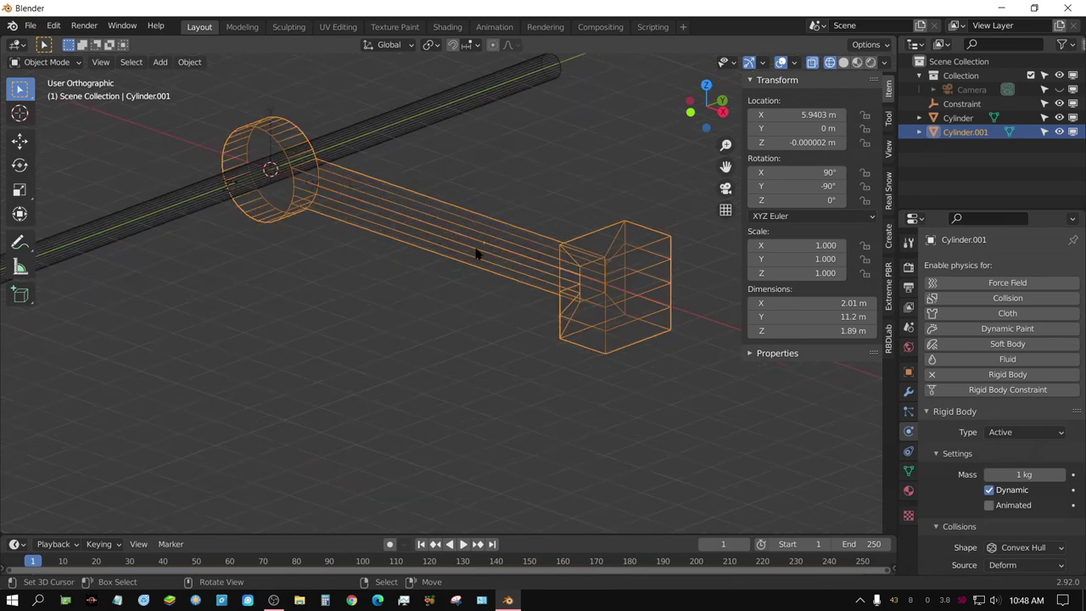
click(268, 113)
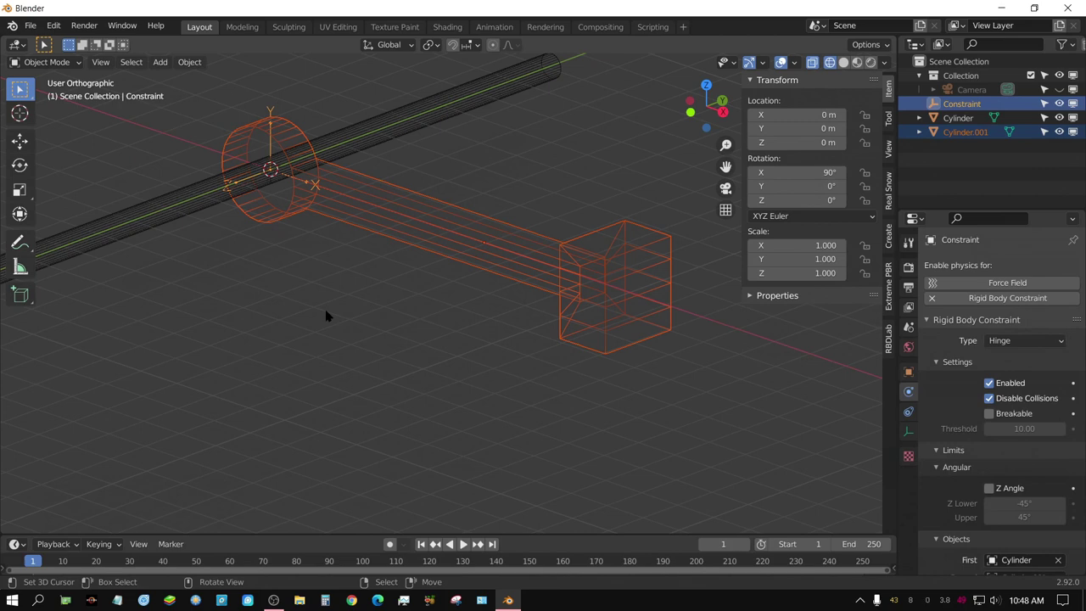
key(KP_7)
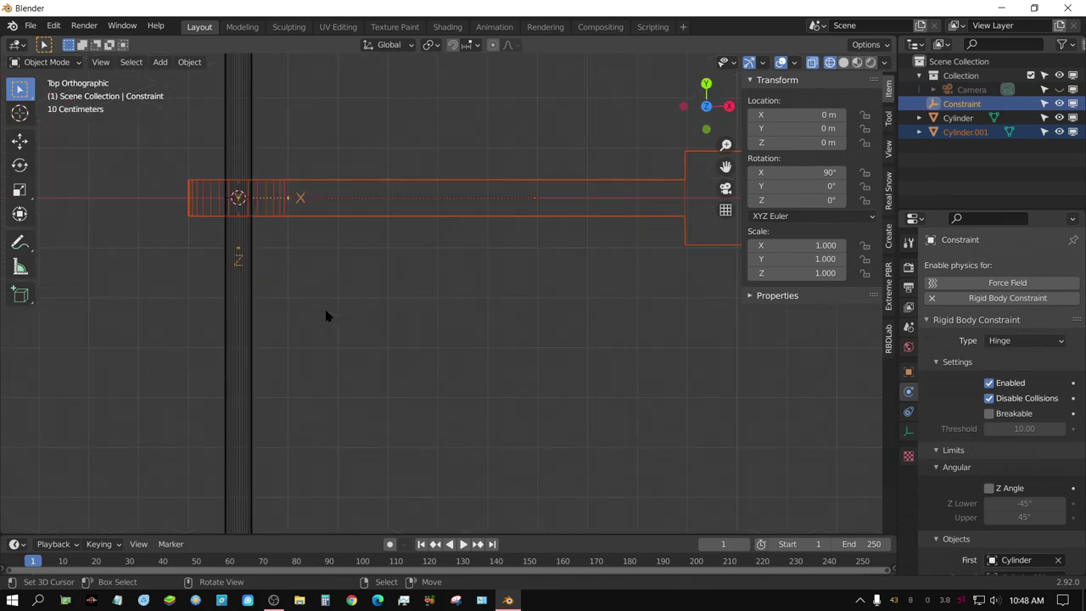
scroll(328, 315, down, 5)
scroll(354, 274, down, 2)
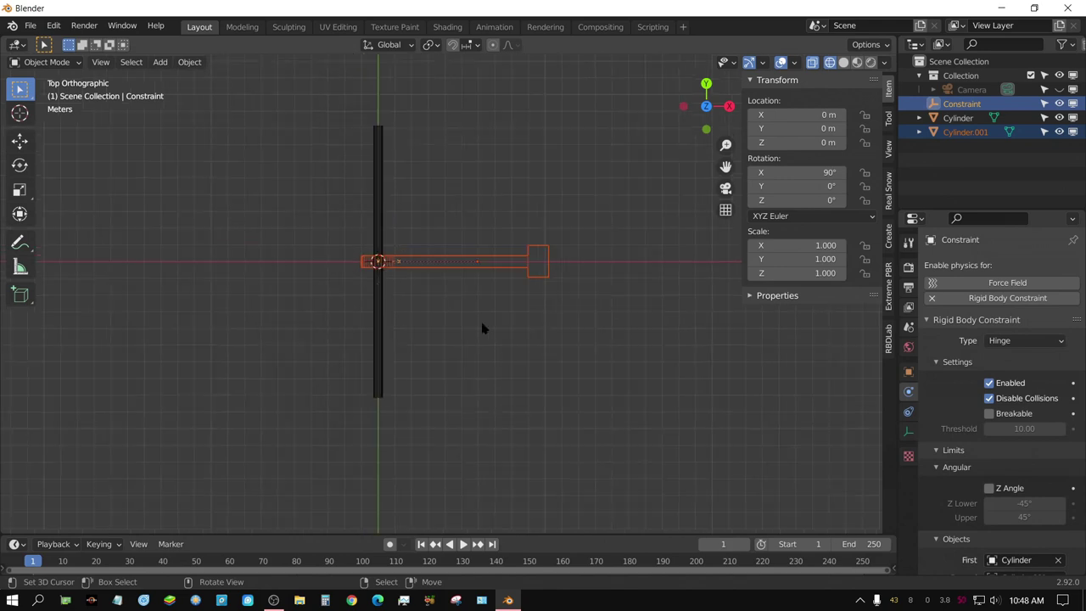
key(g)
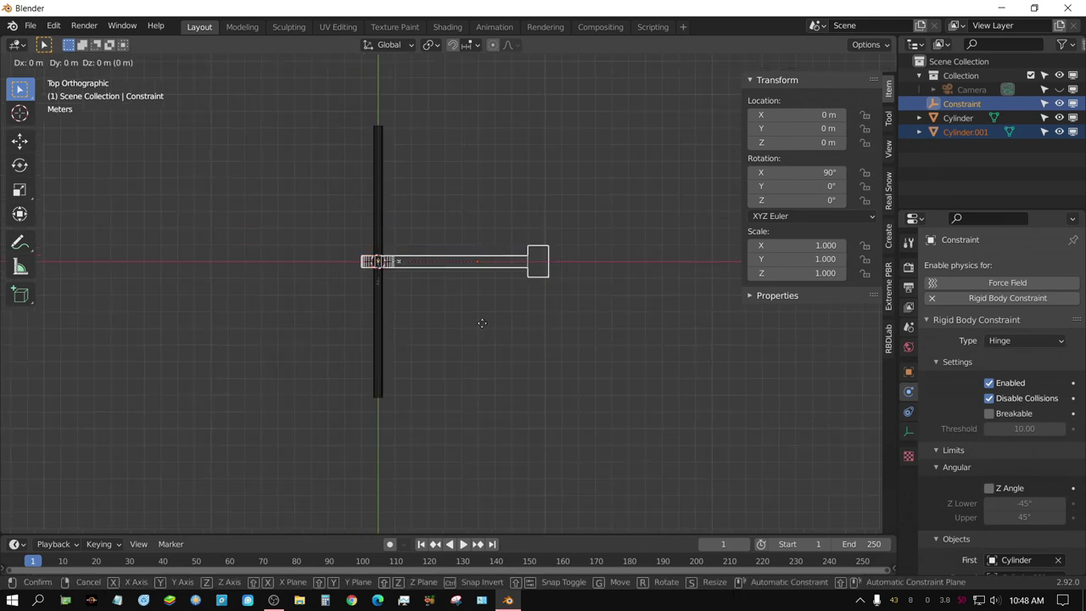
key(y)
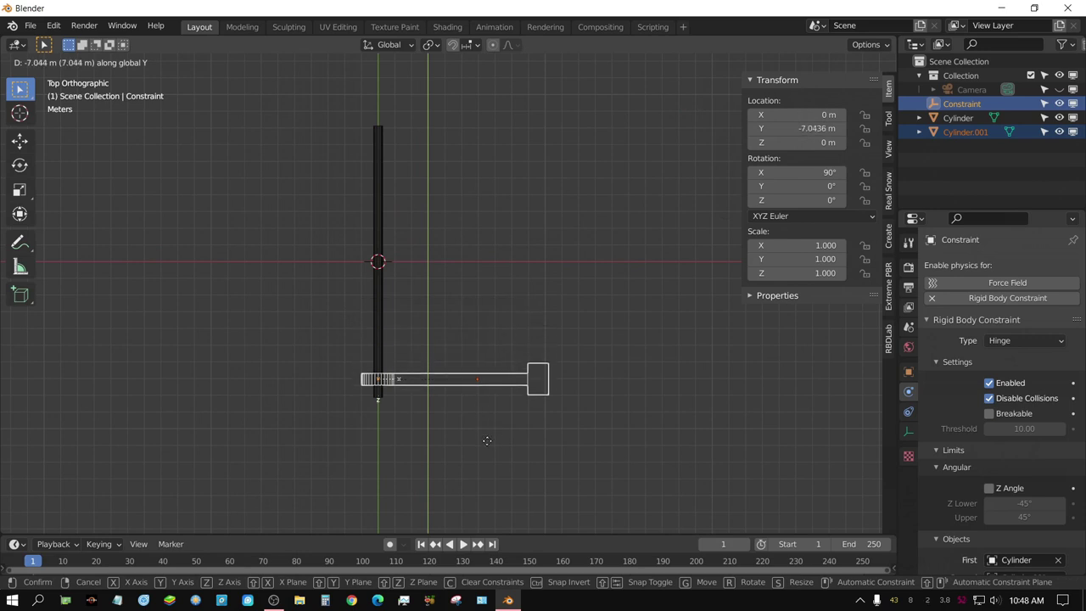
click(487, 442)
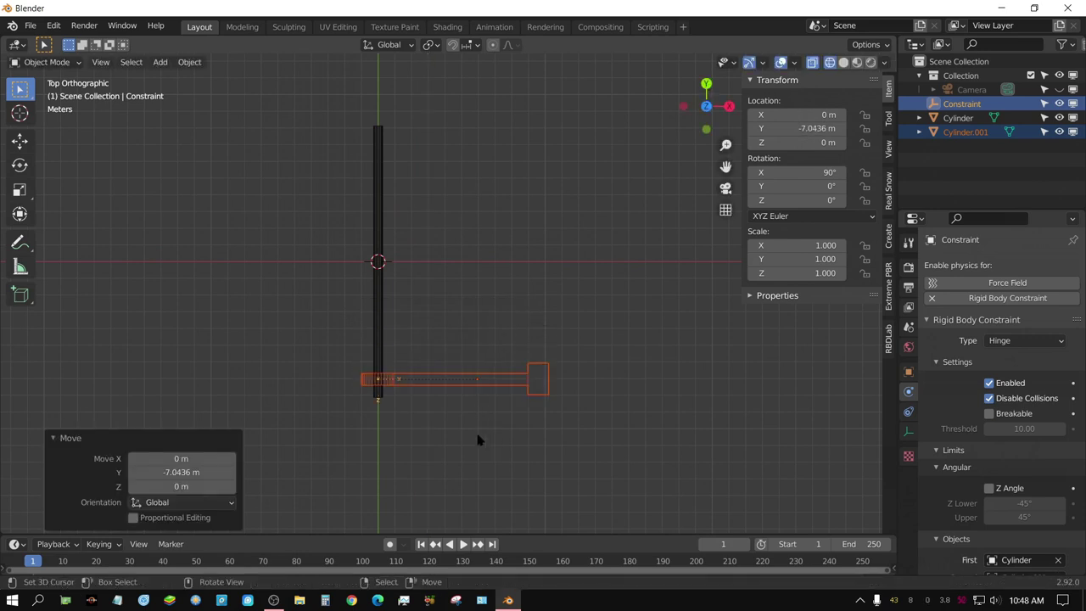
Try duplicating the arm and its constraint without an axis lock, and undo the duplicate.
key(shift)
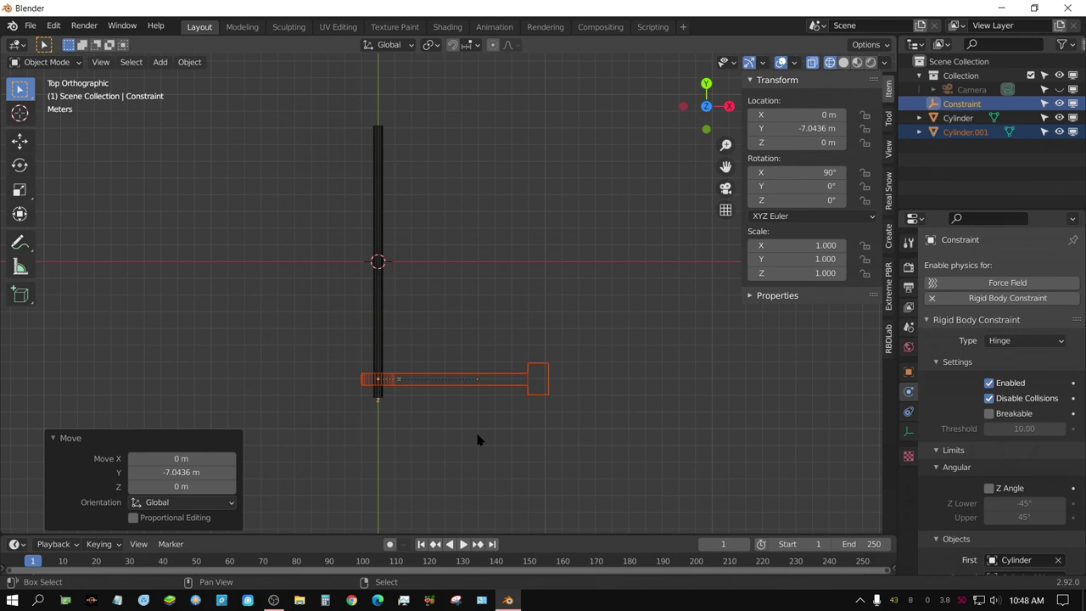
key(shift+d)
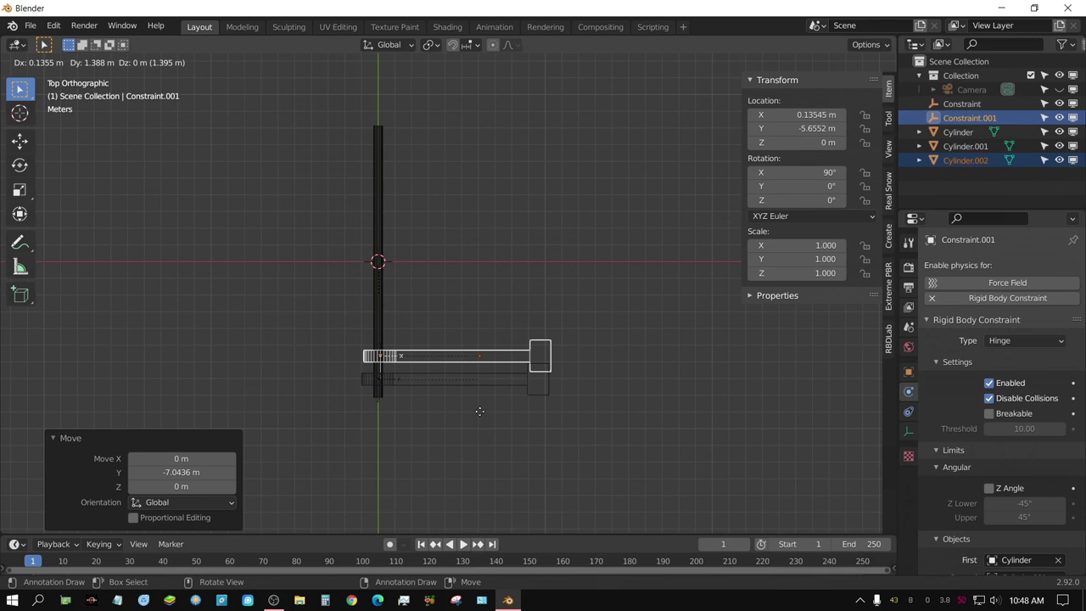
right_click(479, 414)
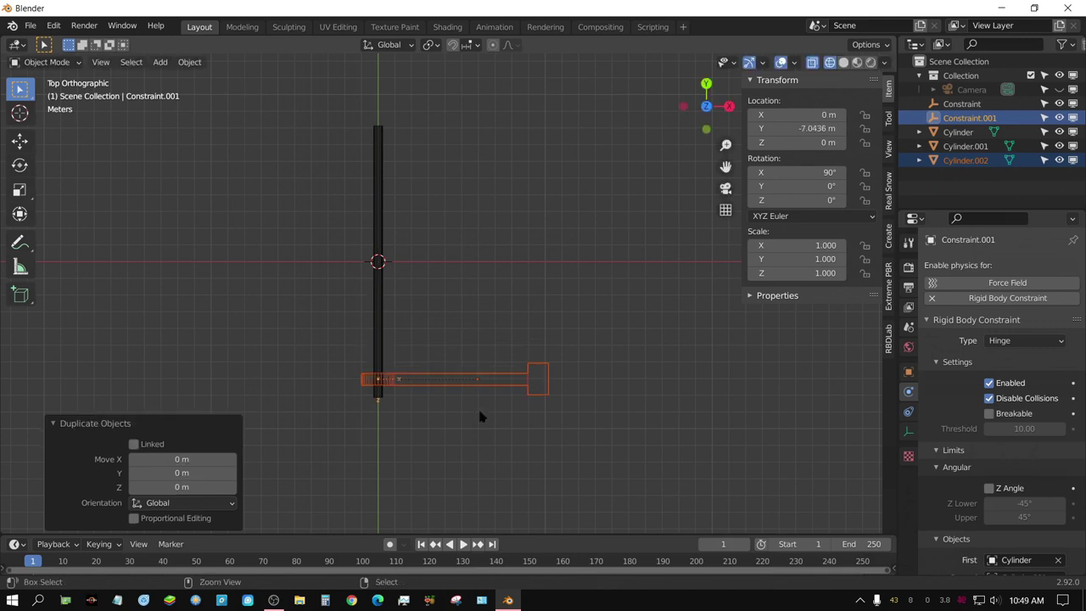
key(ctrl+z)
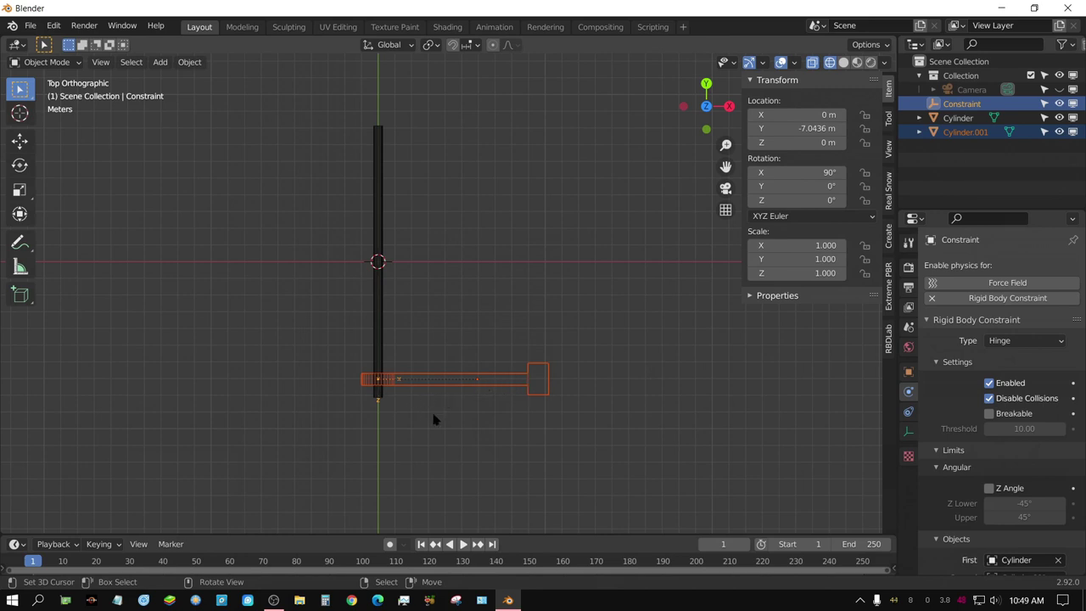
Duplicate the arm and its hinge constraint with an offset of about 3.01 m along the global Y axis.
key(shift)
key(shift+d)
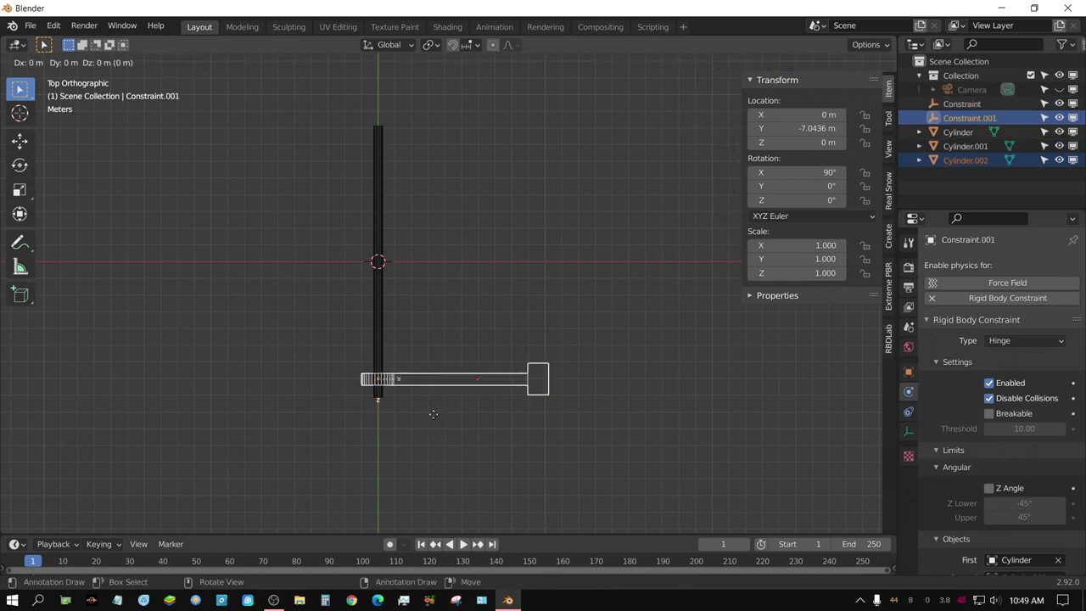
key(y)
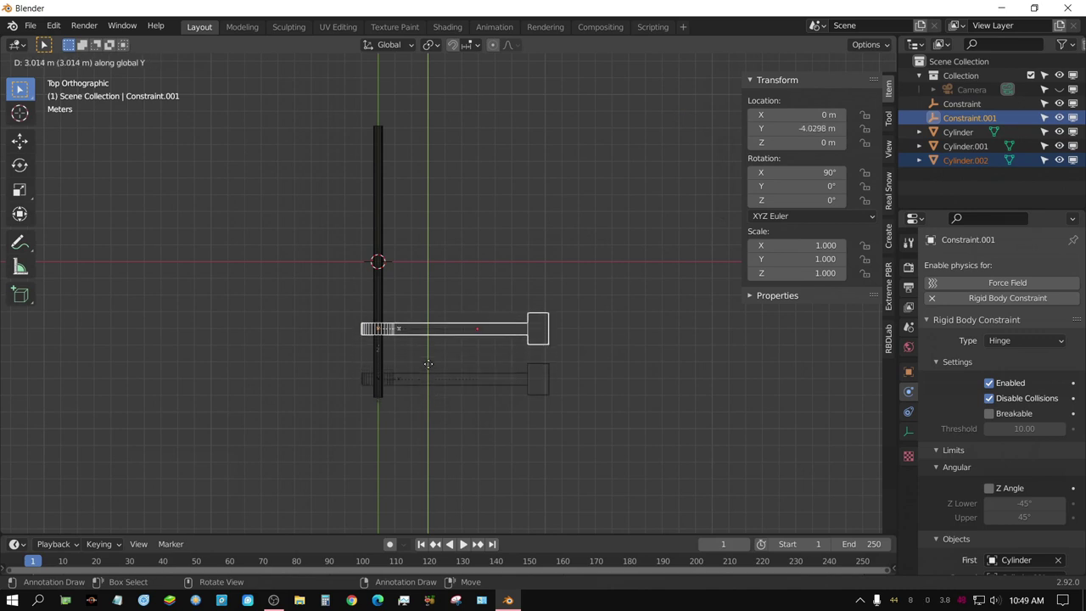
click(429, 364)
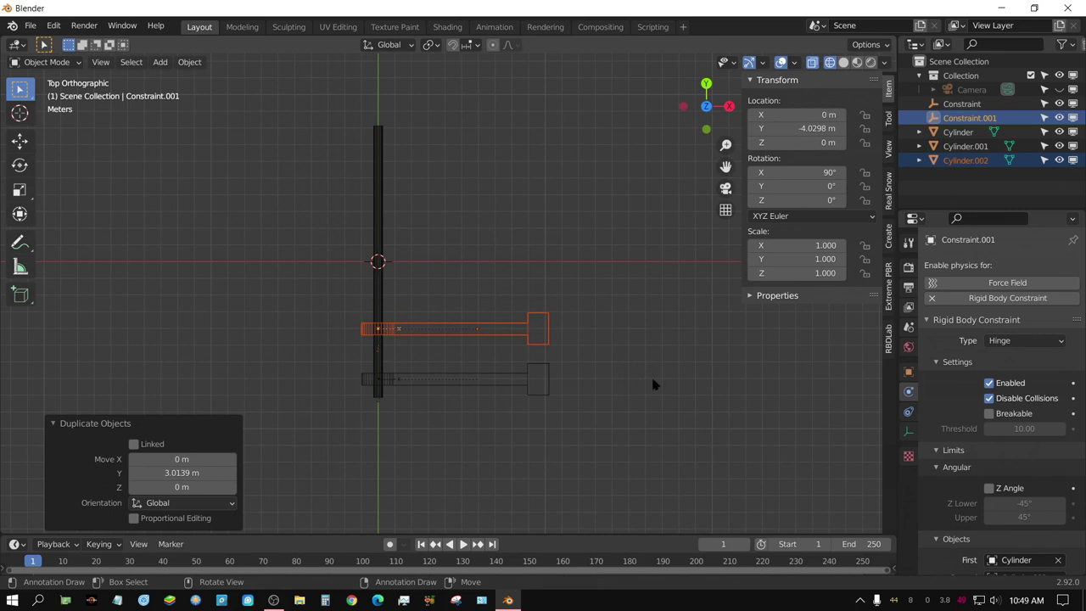
Repeat the duplication four more times to fill the rod with evenly spaced arms and constraints.
key(shift)
key(shift+r)
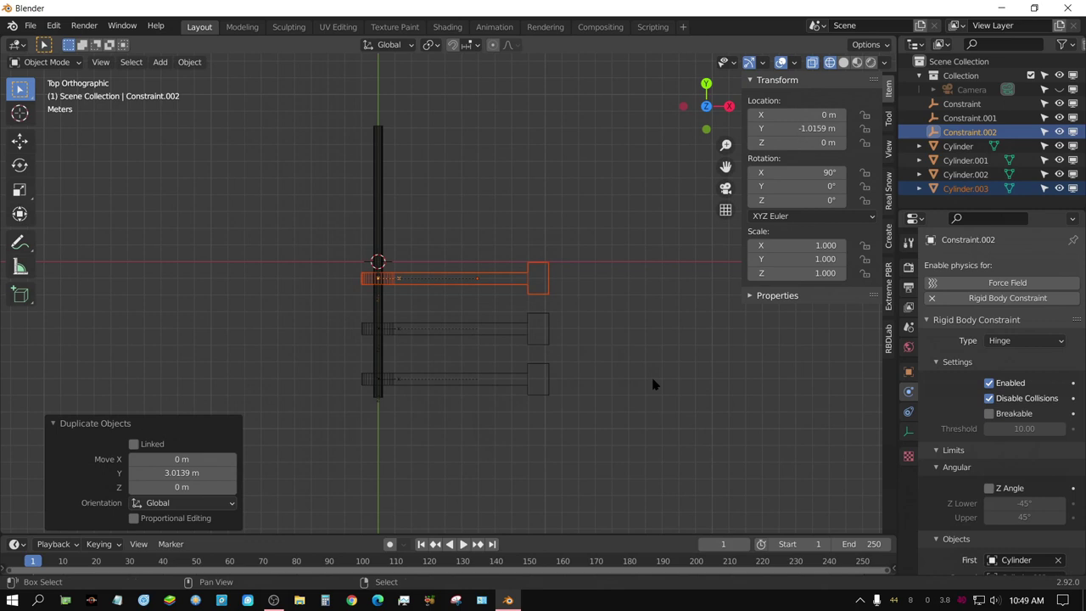
key(shift+r)
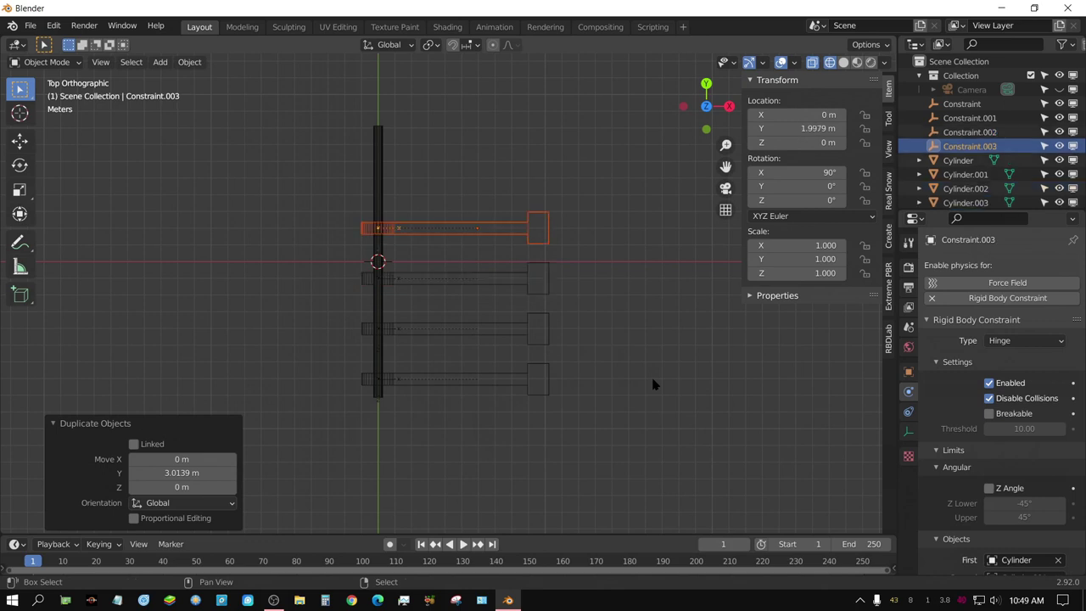
key(shift+r)
key(shift+r)
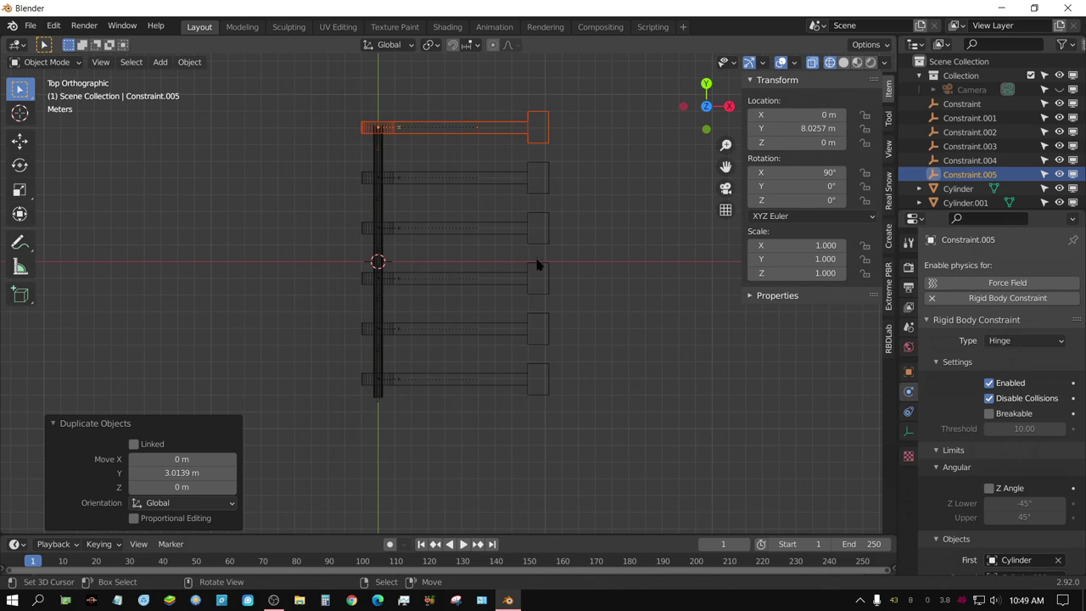
Shorten the second arm from the +Y end by moving its hammer head faces -0.25 m along the global X axis.
click(549, 192)
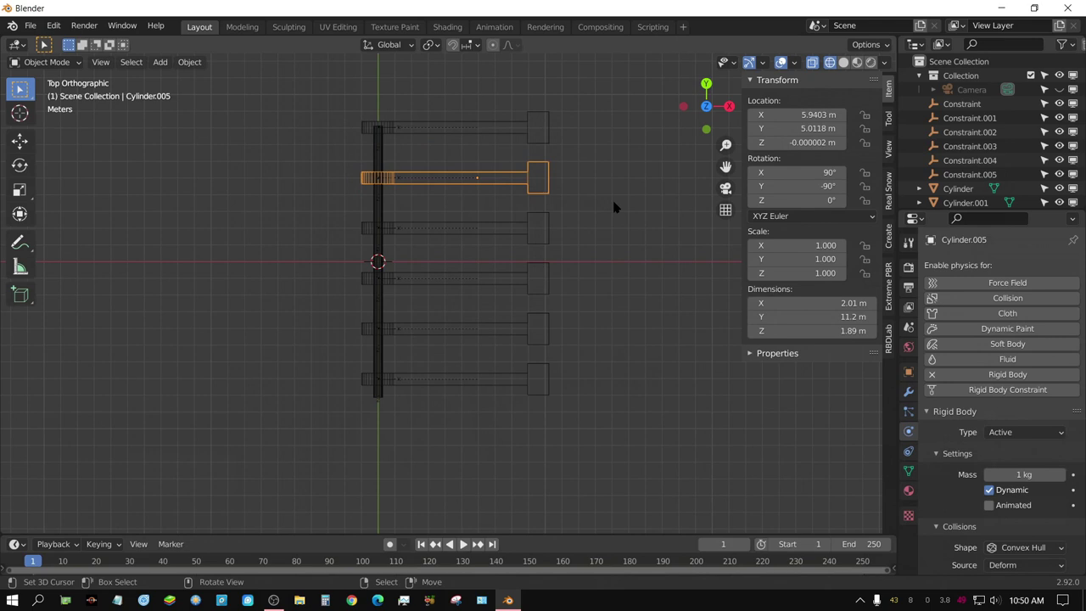
scroll(615, 204, up, 1)
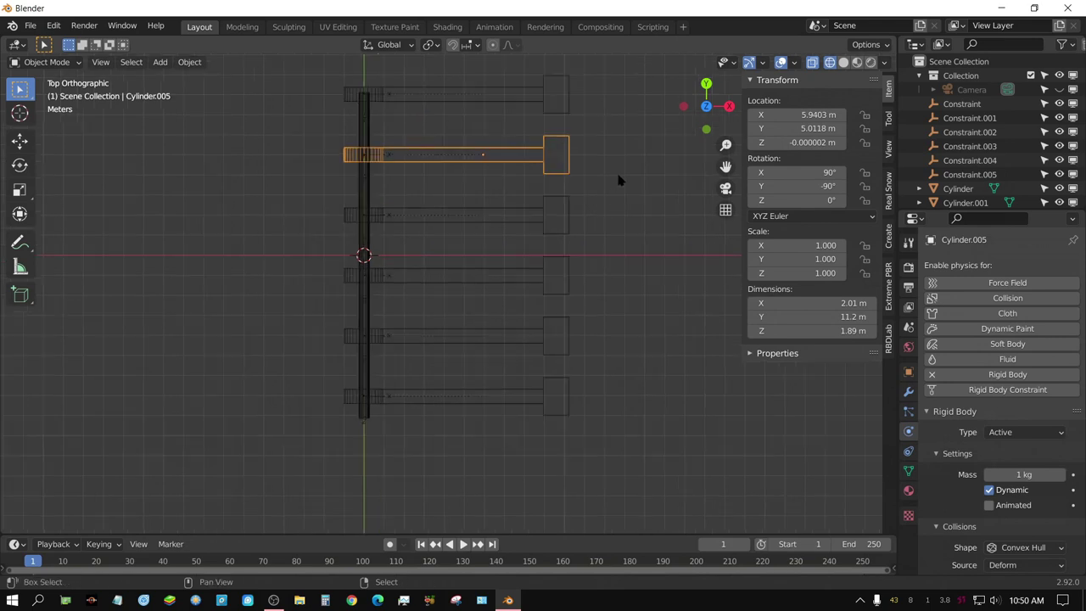
shift+middle_drag(617, 175, 568, 227)
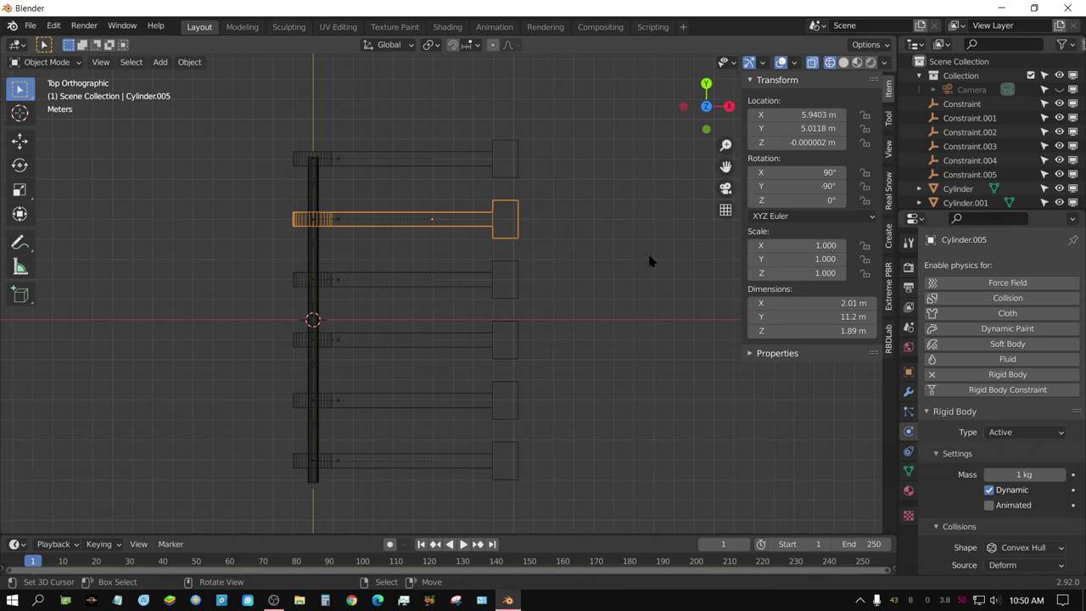
key(s)
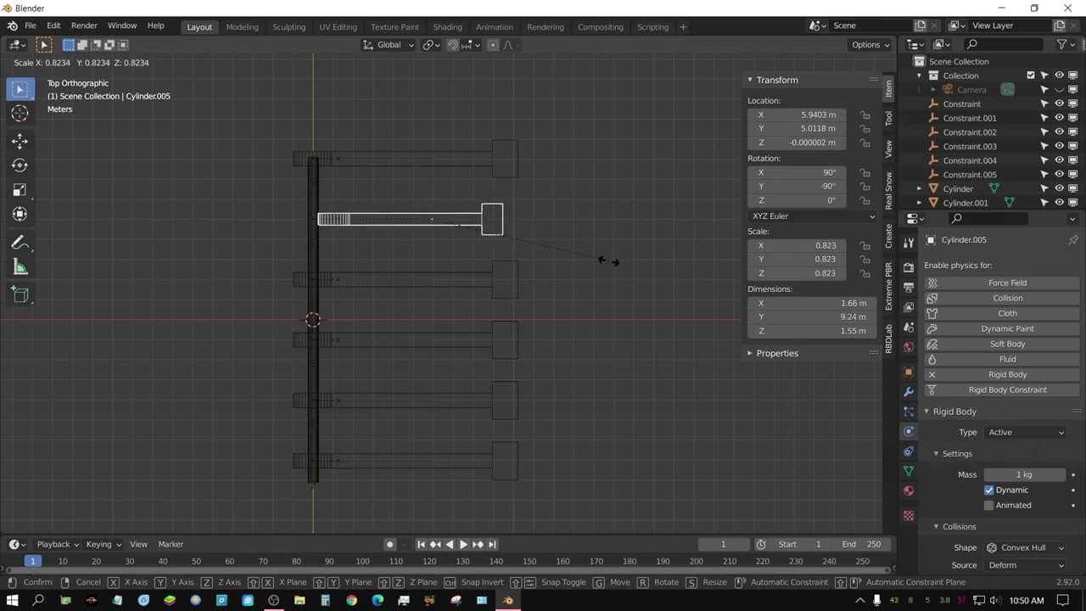
right_click(607, 261)
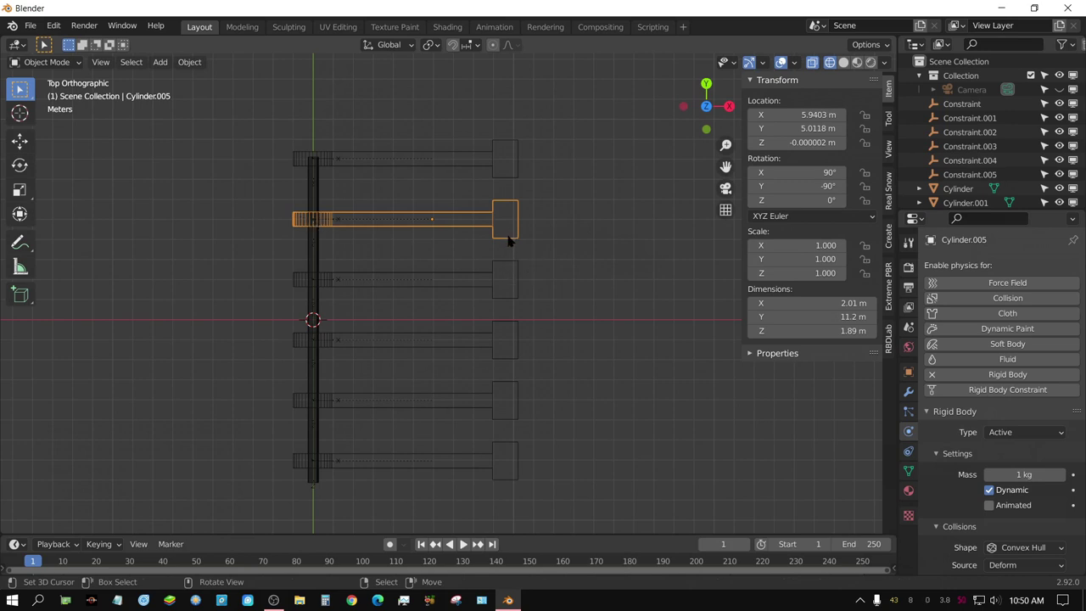
key(Tab)
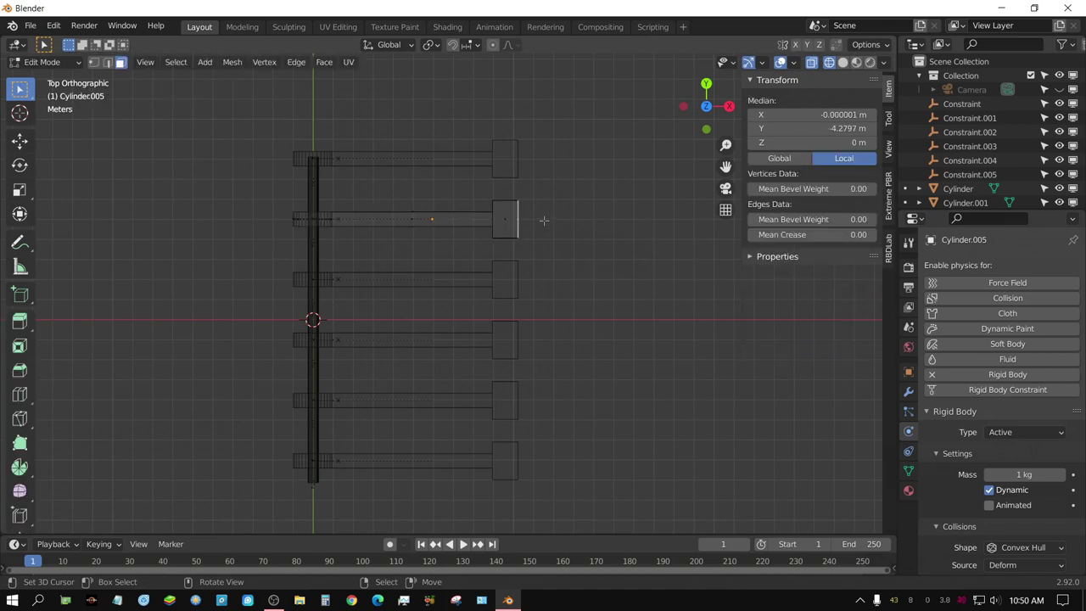
key(b)
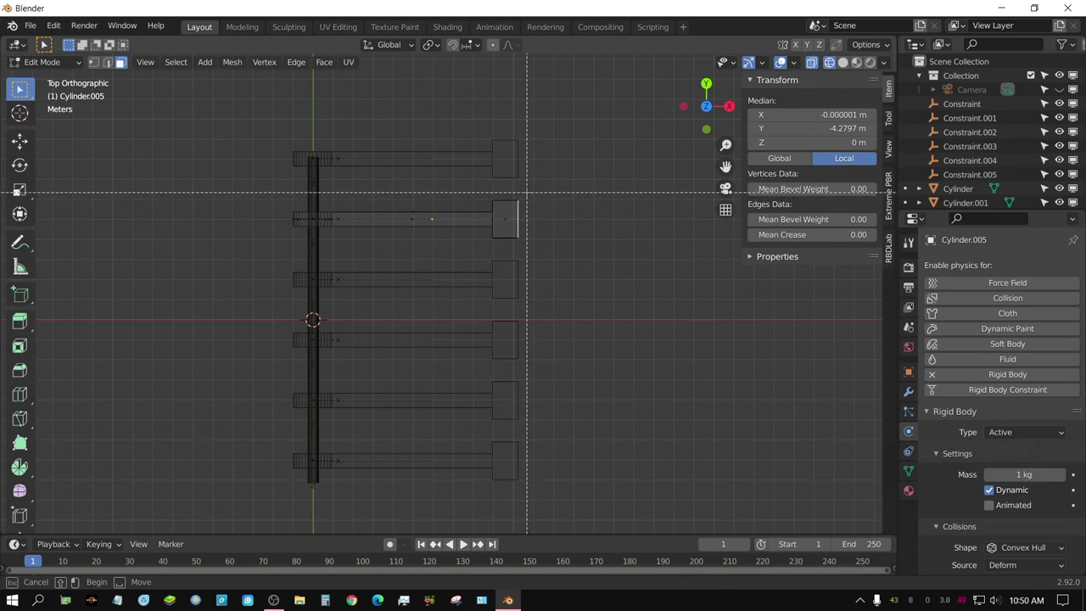
drag(527, 193, 484, 248)
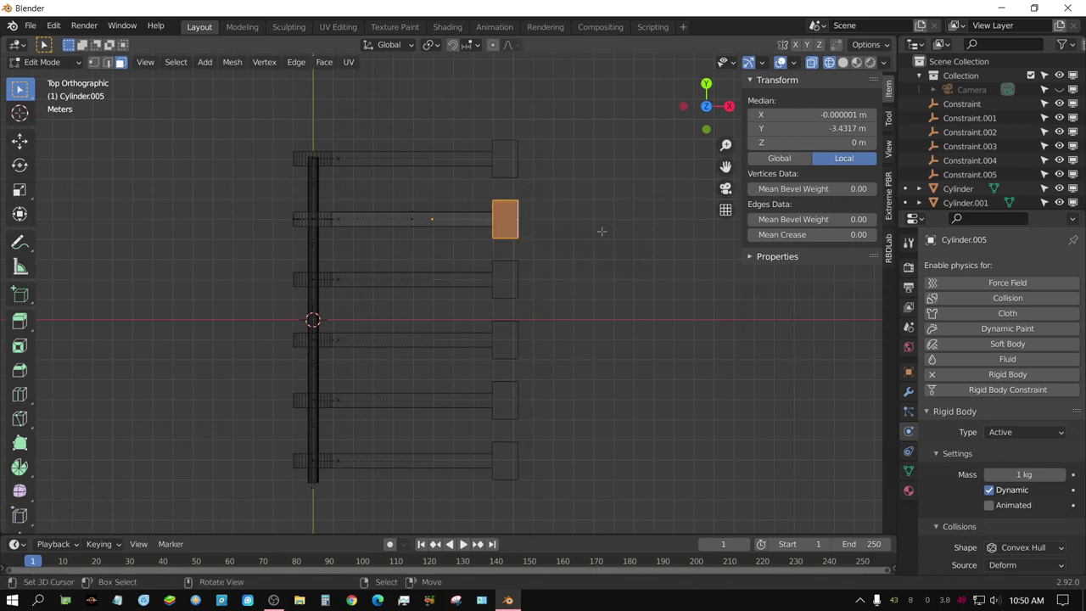
key(g)
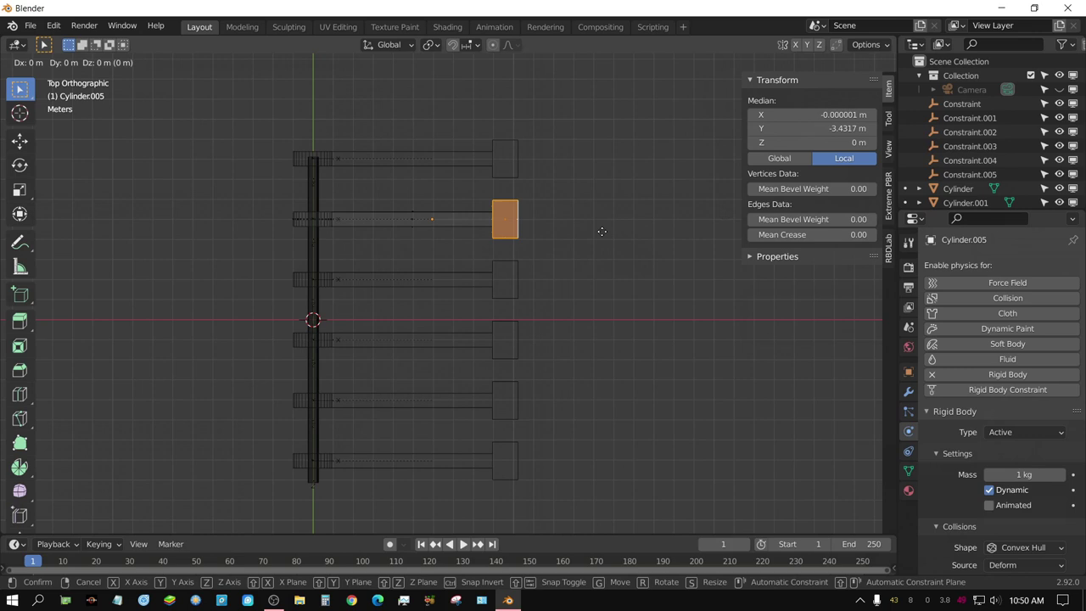
key(x)
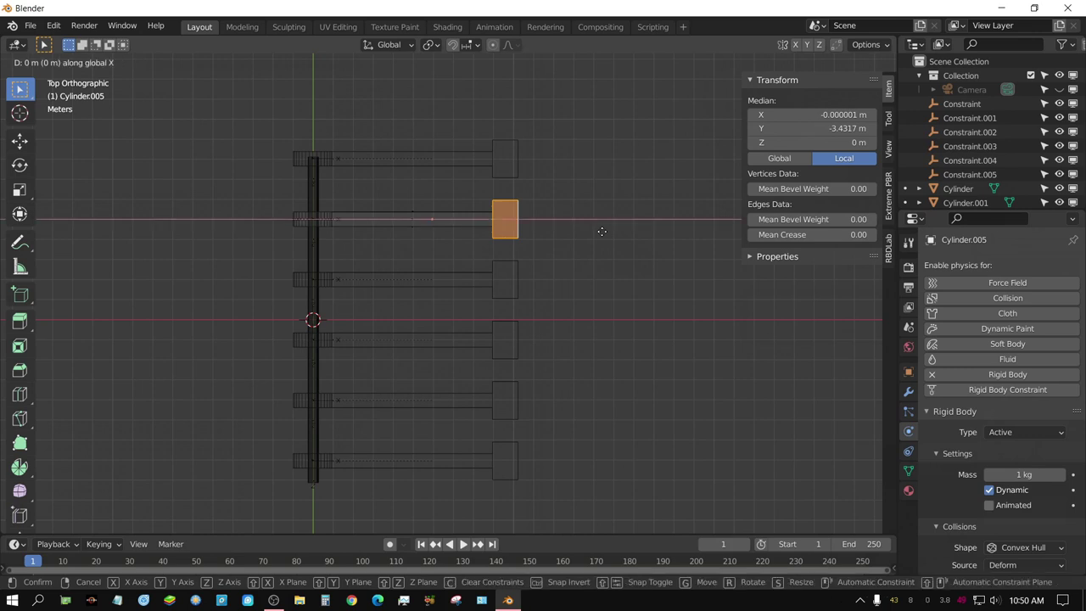
text(-.25)
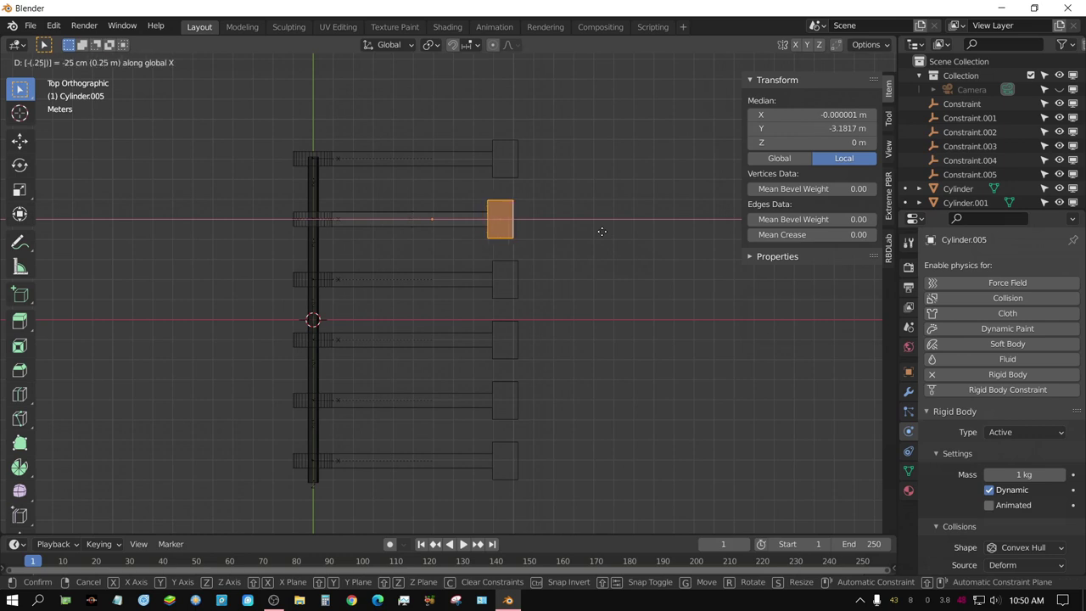
key(Return)
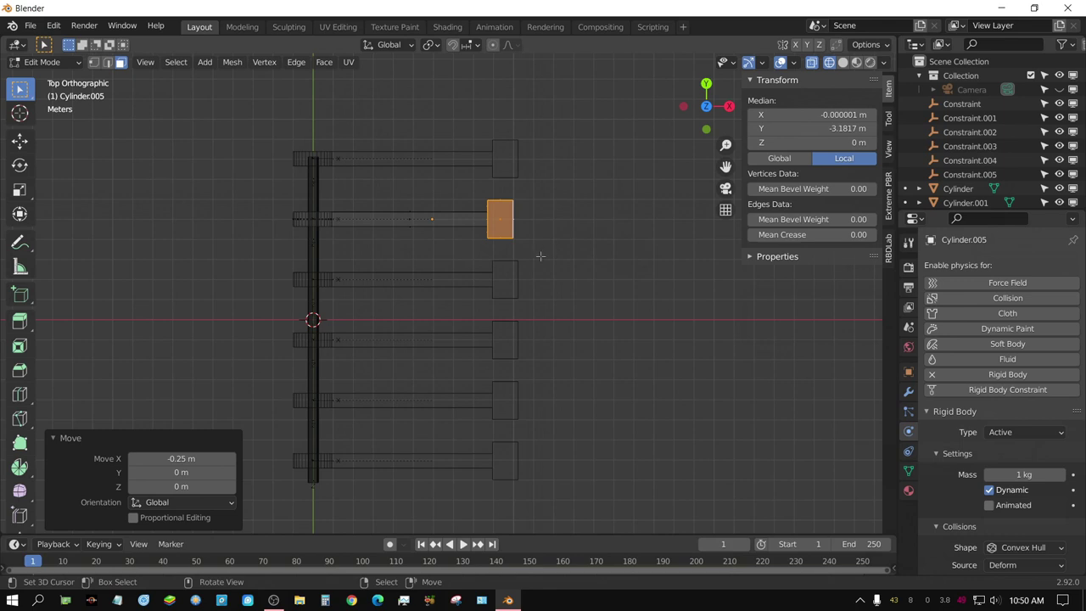
key(Tab)
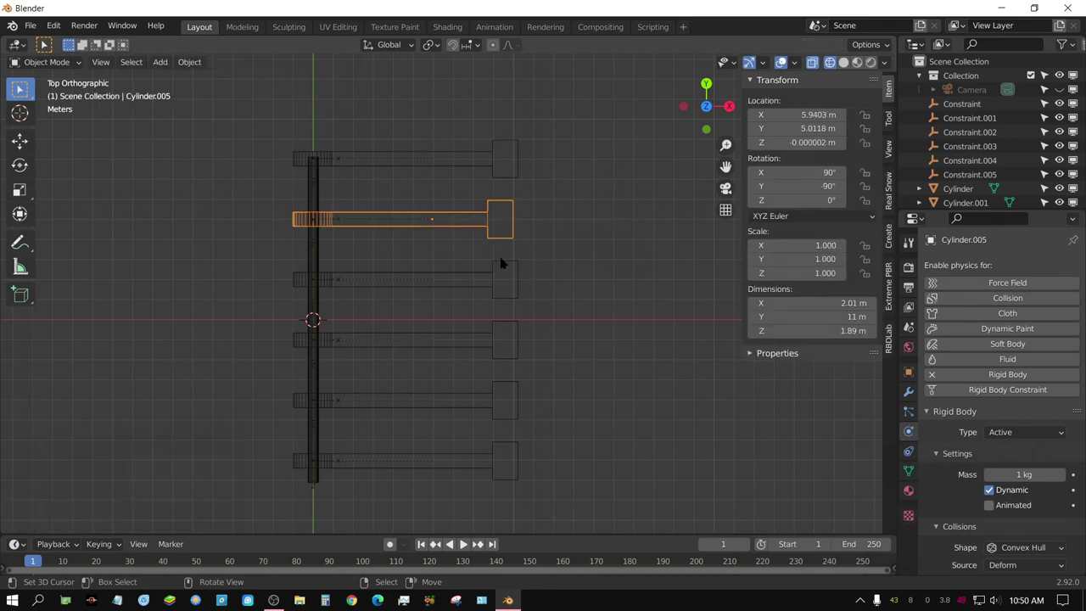
Shorten the third arm from the +Y end by moving its hammer head -0.5 m along the global X axis.
click(501, 264)
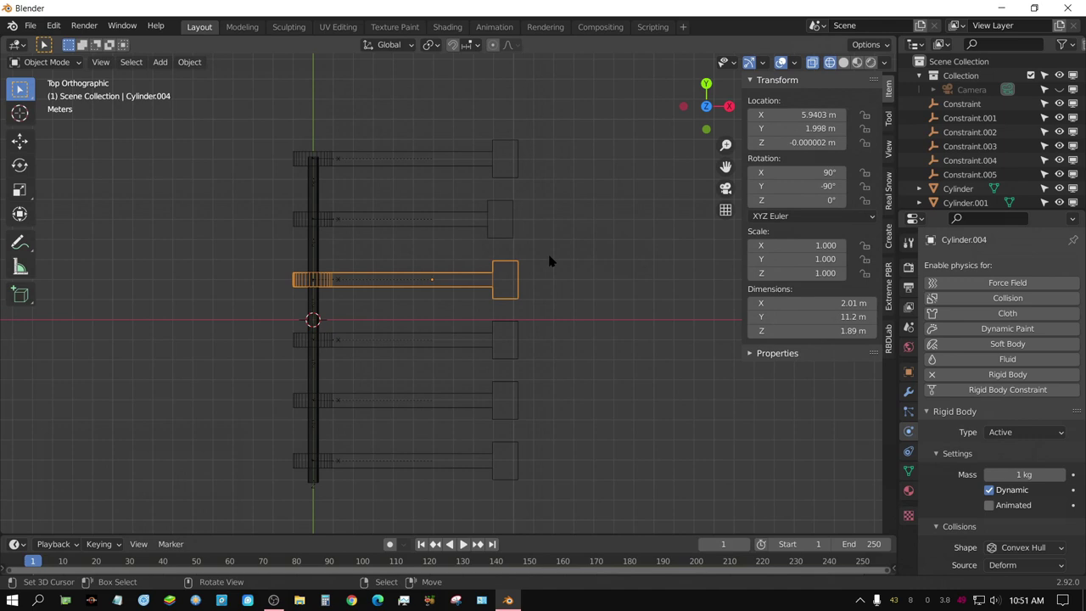
key(Tab)
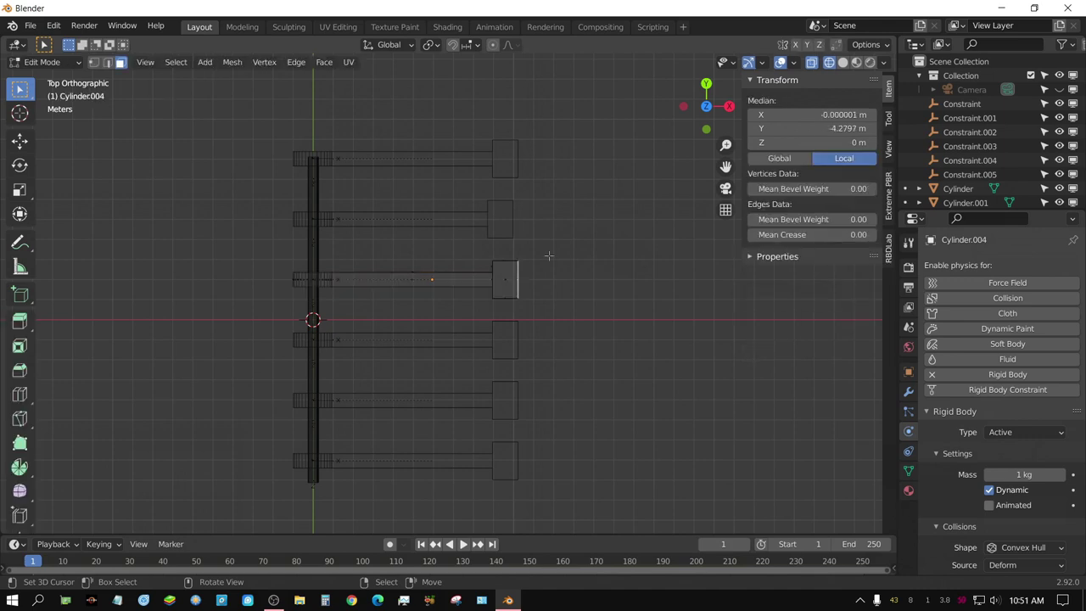
key(b)
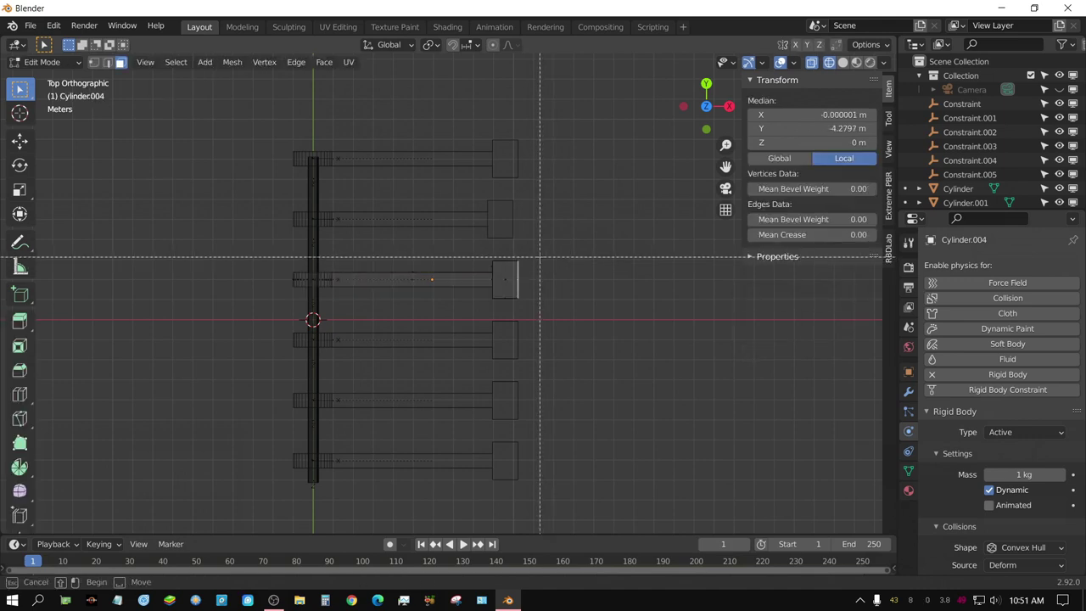
drag(536, 250, 481, 304)
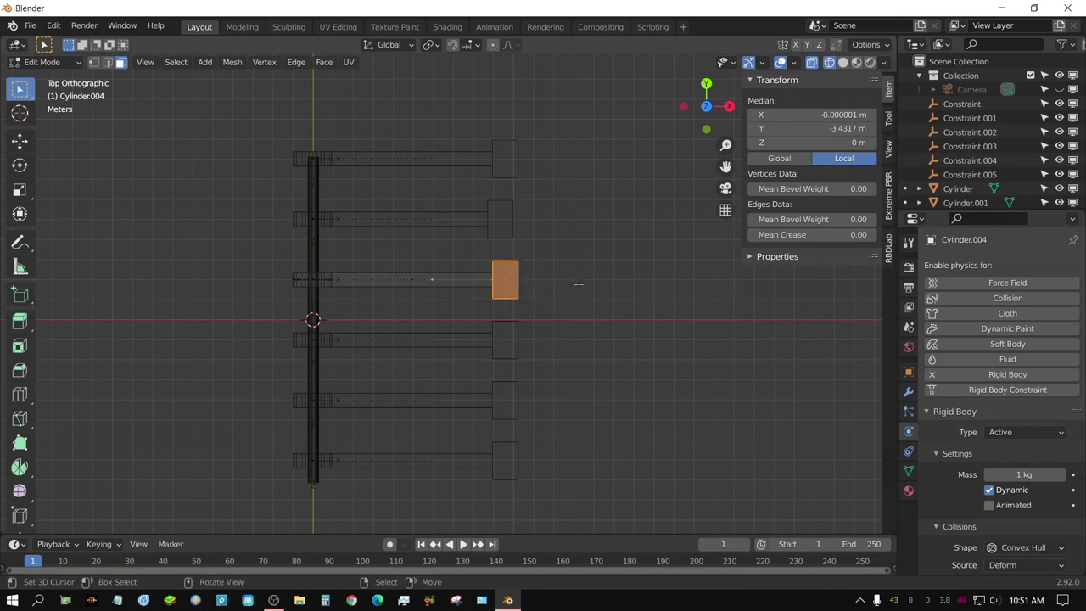
key(g)
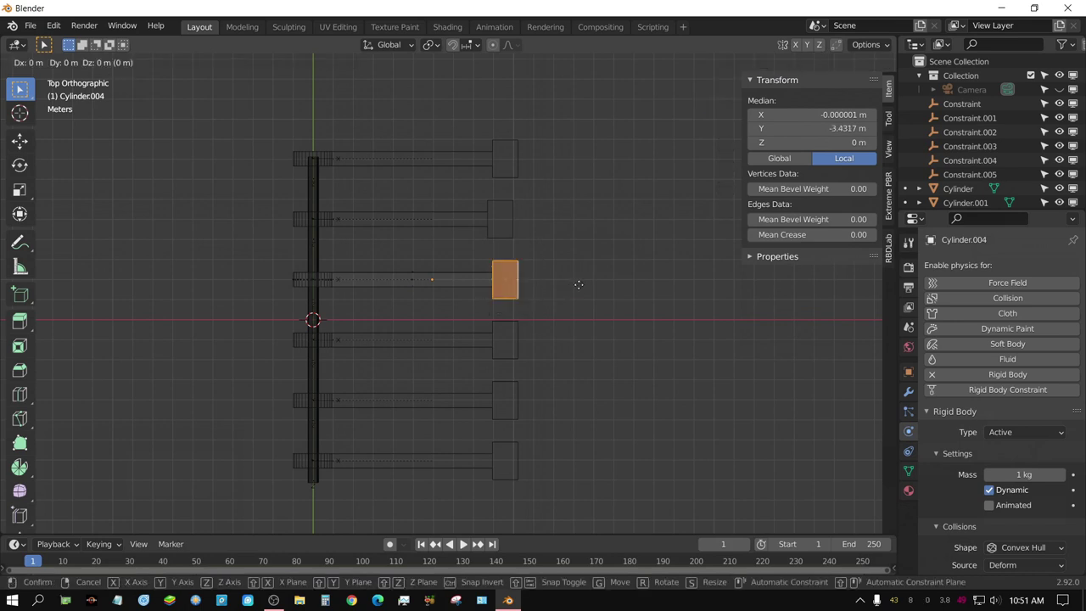
key(x)
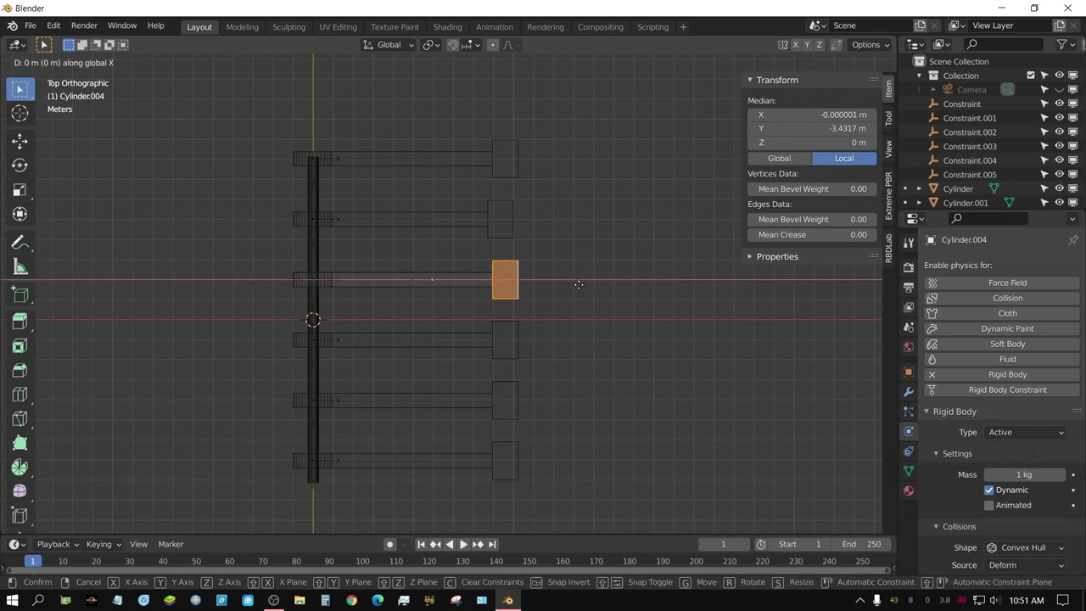
text(.5)
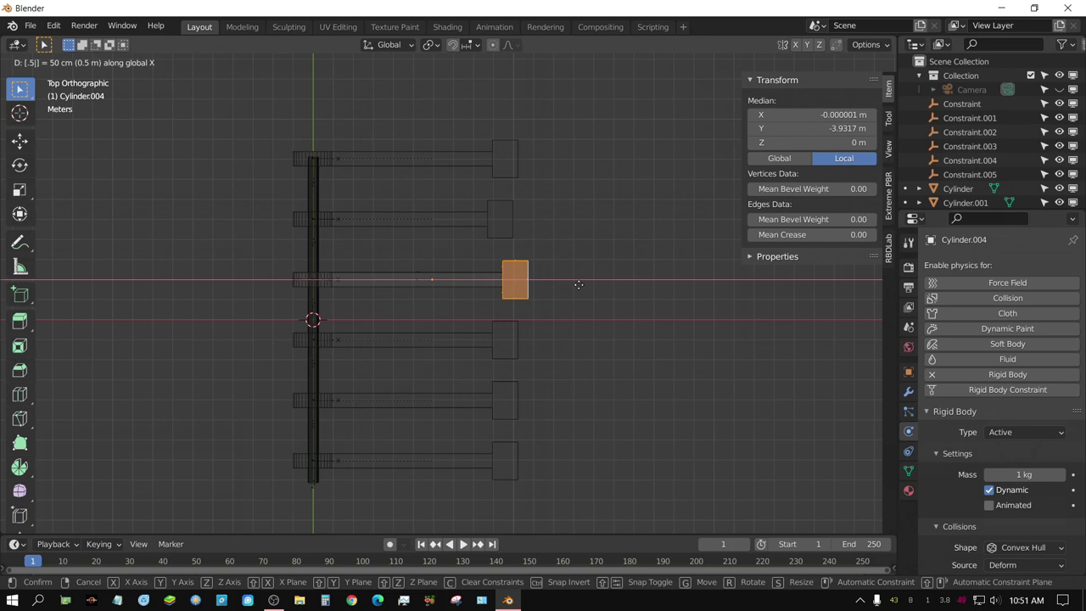
key(BackSpace)
key(BackSpace)
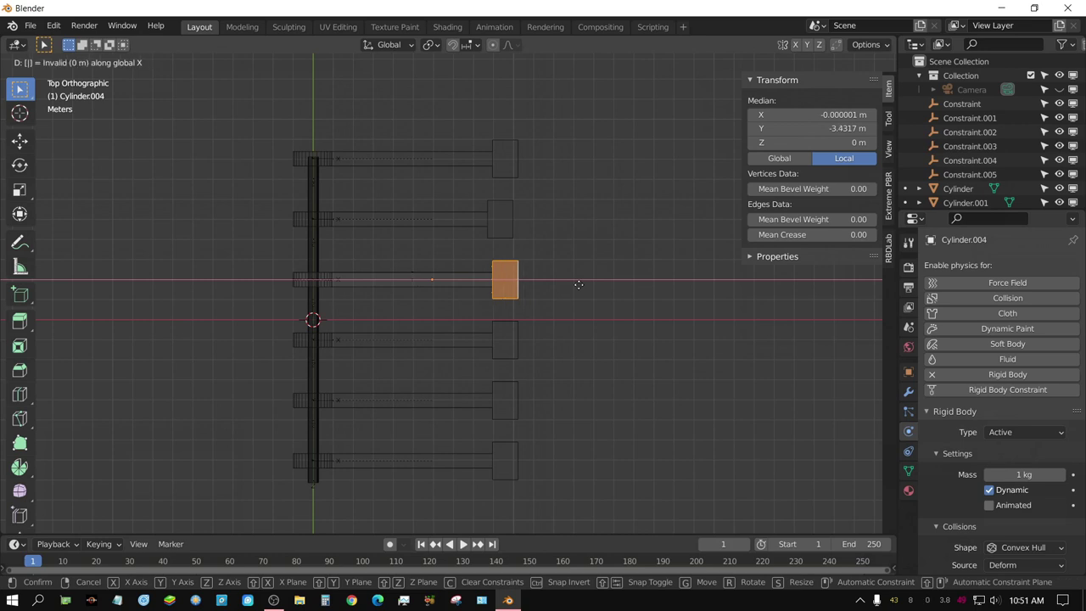
text(-.5)
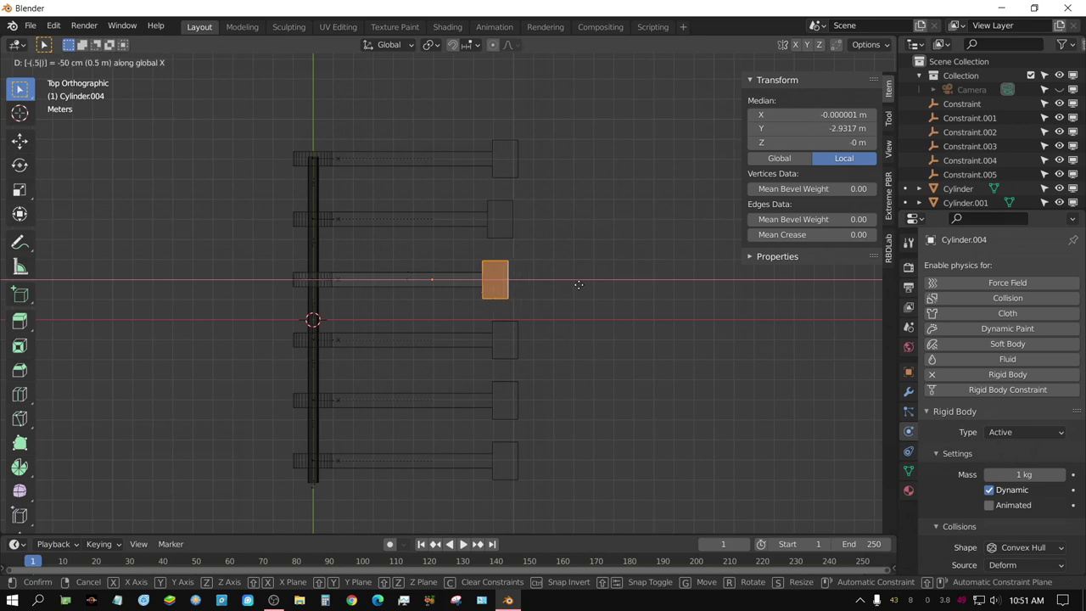
key(Return)
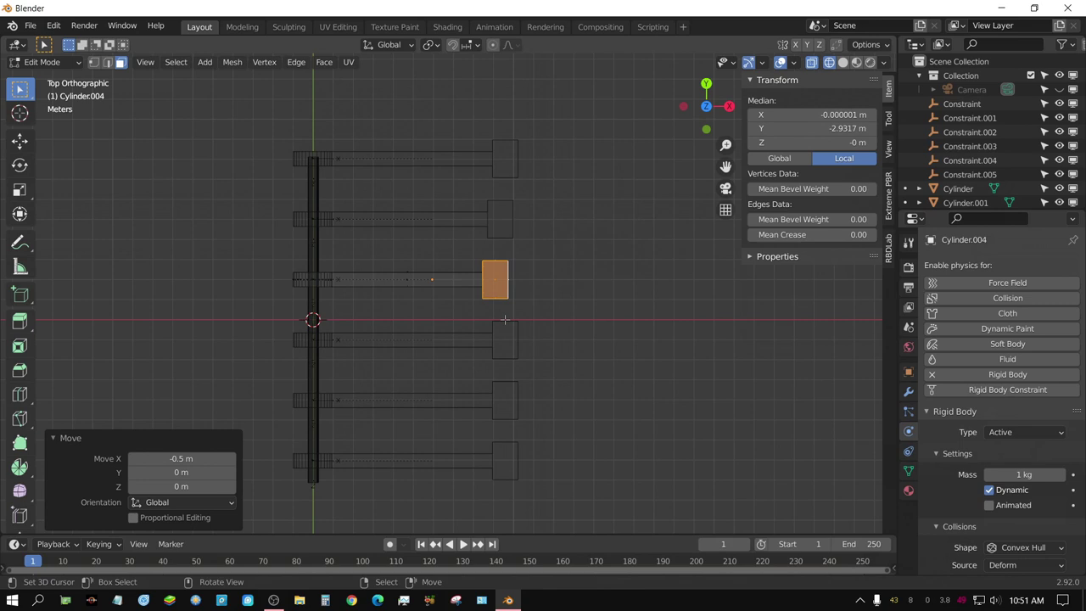
key(Tab)
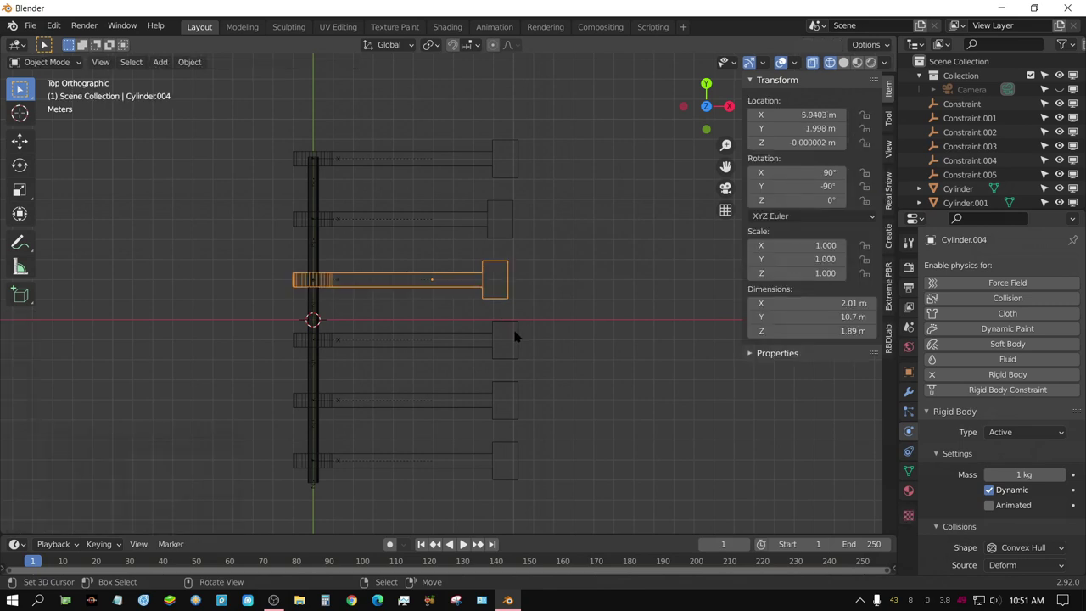
Shorten the fourth arm from the +Y end by moving its hammer head -0.75 m along the global X axis.
click(515, 337)
key(Tab)
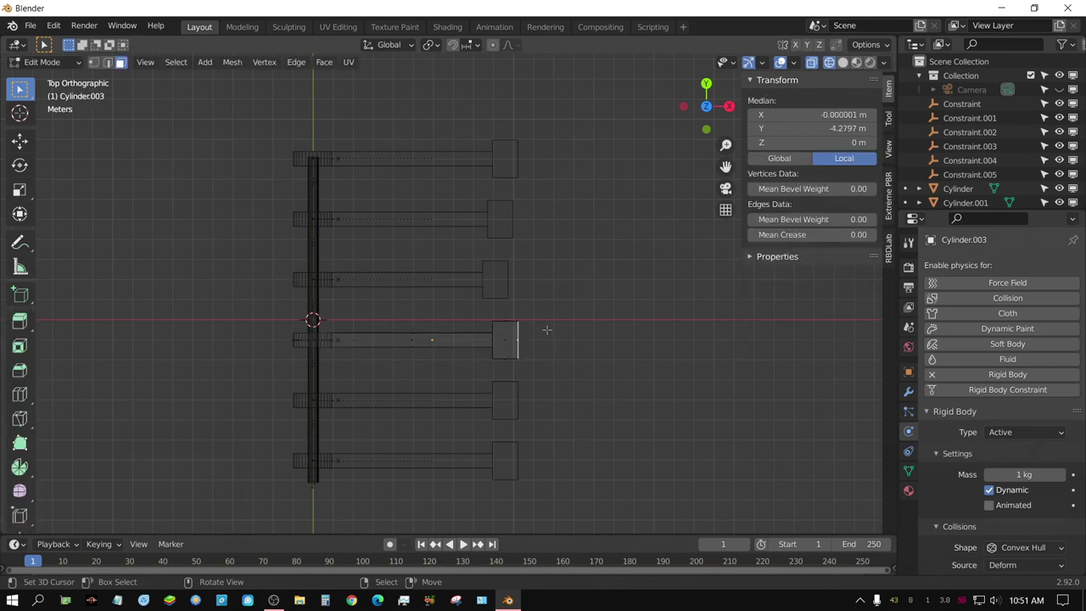
key(b)
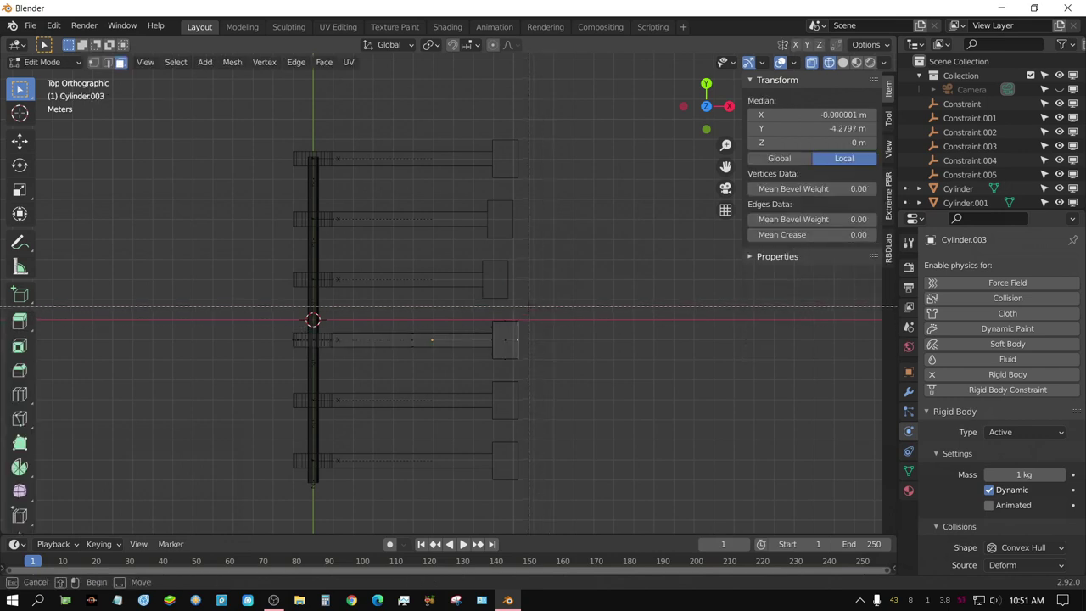
drag(528, 305, 484, 363)
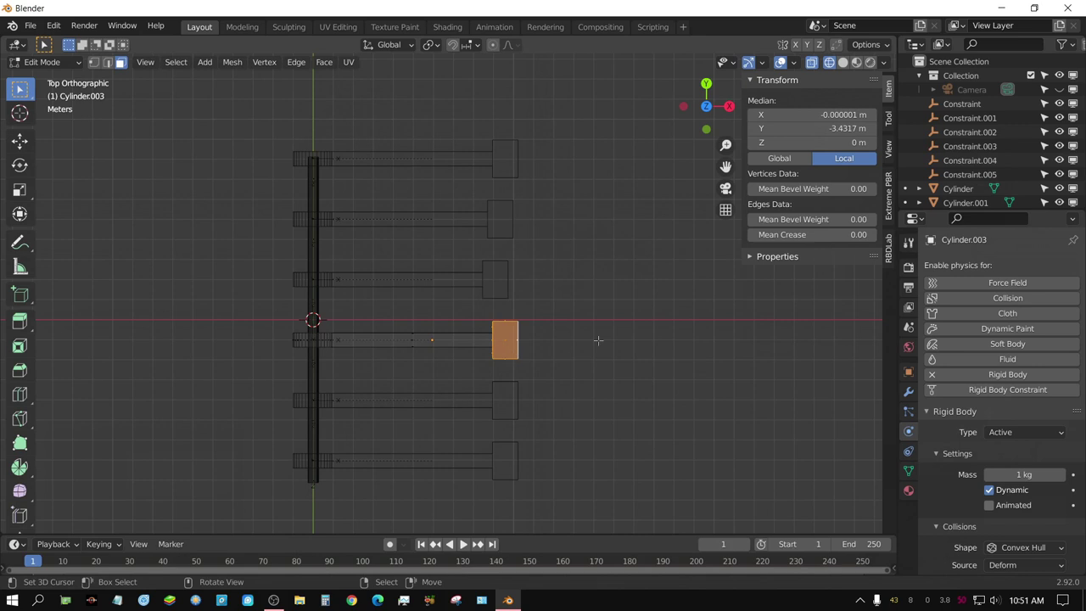
key(g)
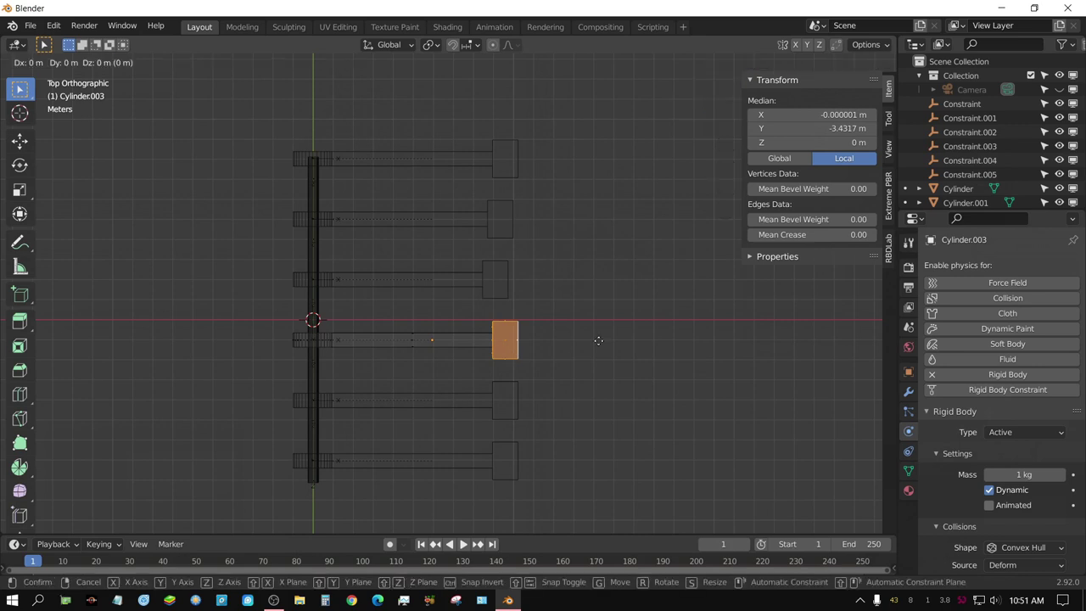
key(x)
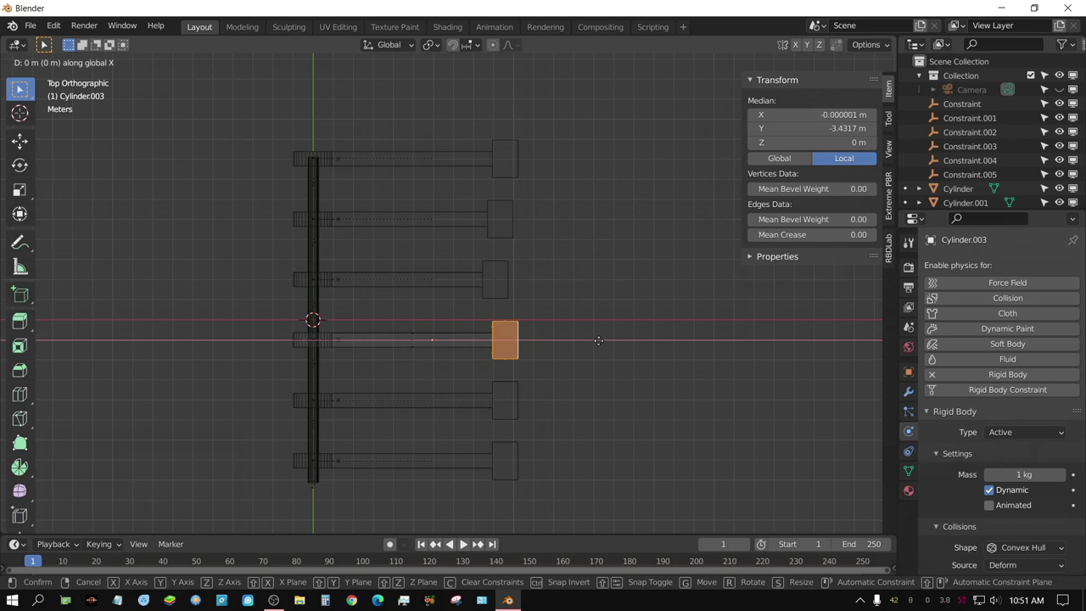
text(-.75)
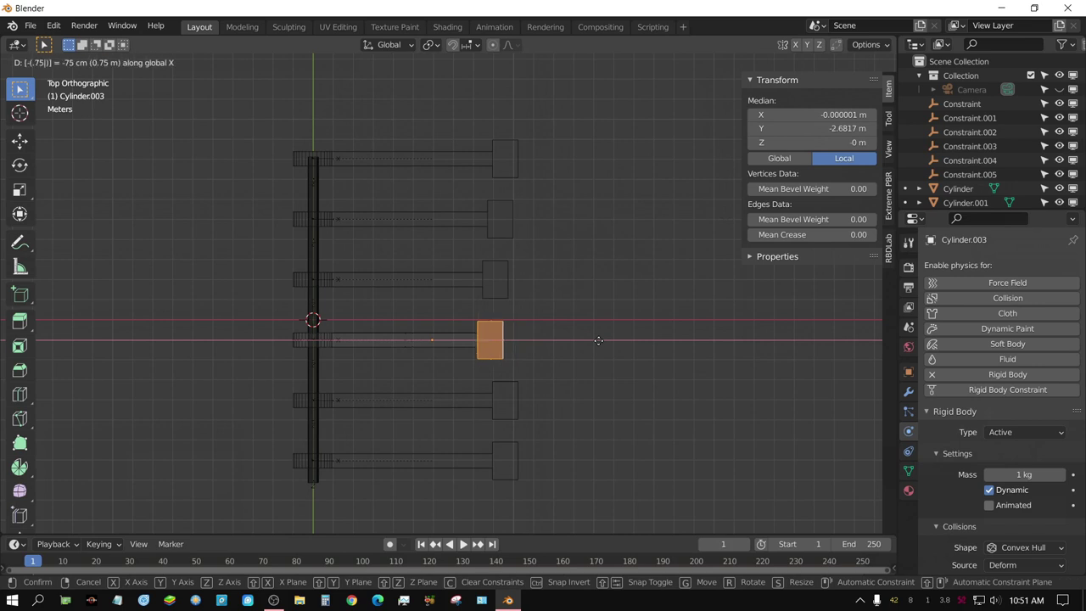
key(Return)
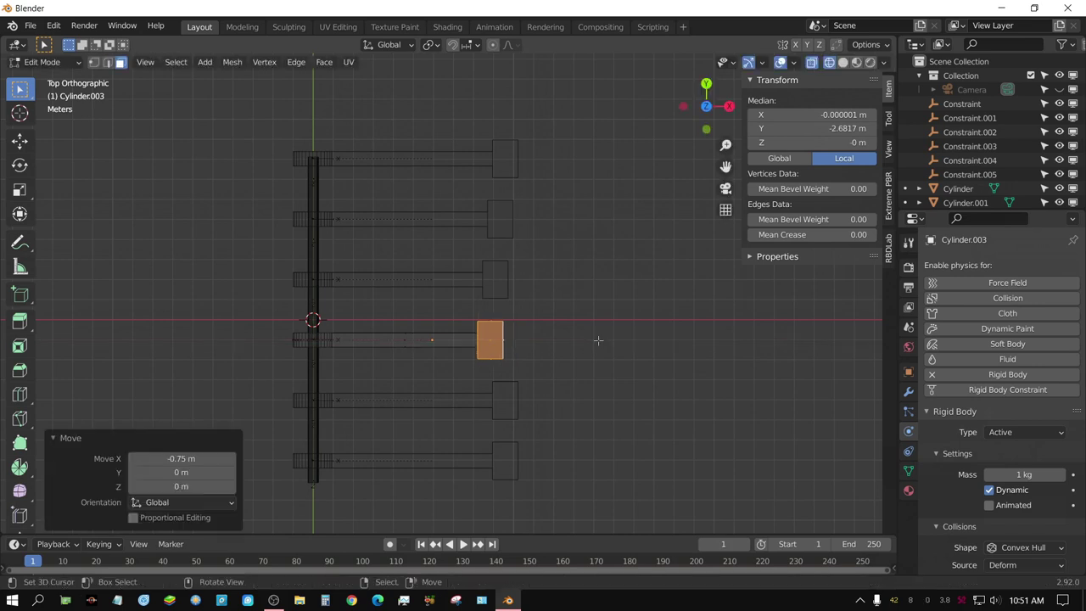
key(Tab)
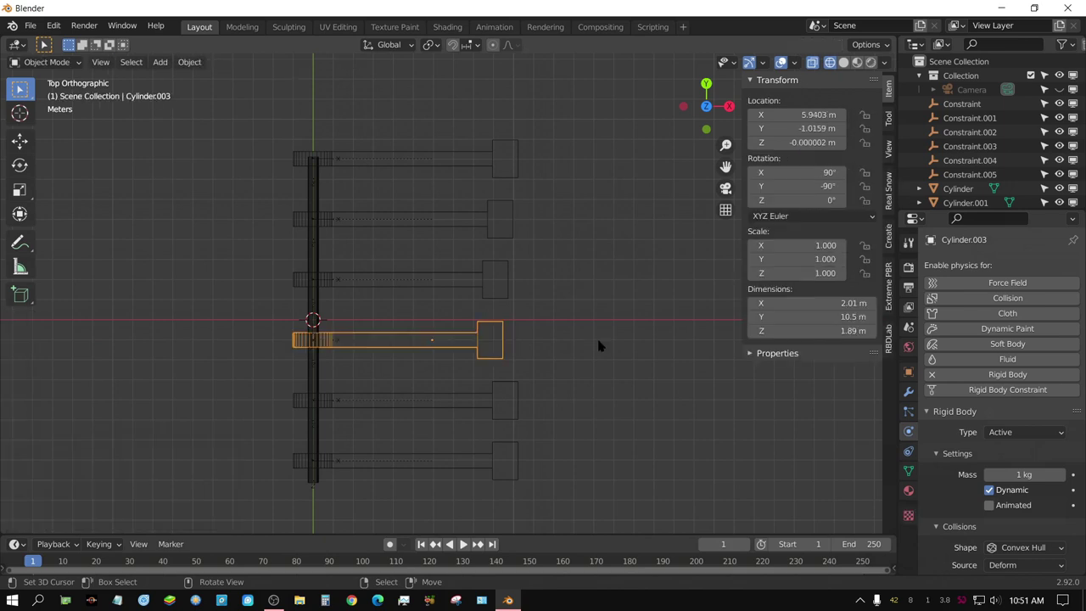
Shorten the fifth arm from the +Y end by moving its hammer head -1 m along the global X axis.
click(517, 393)
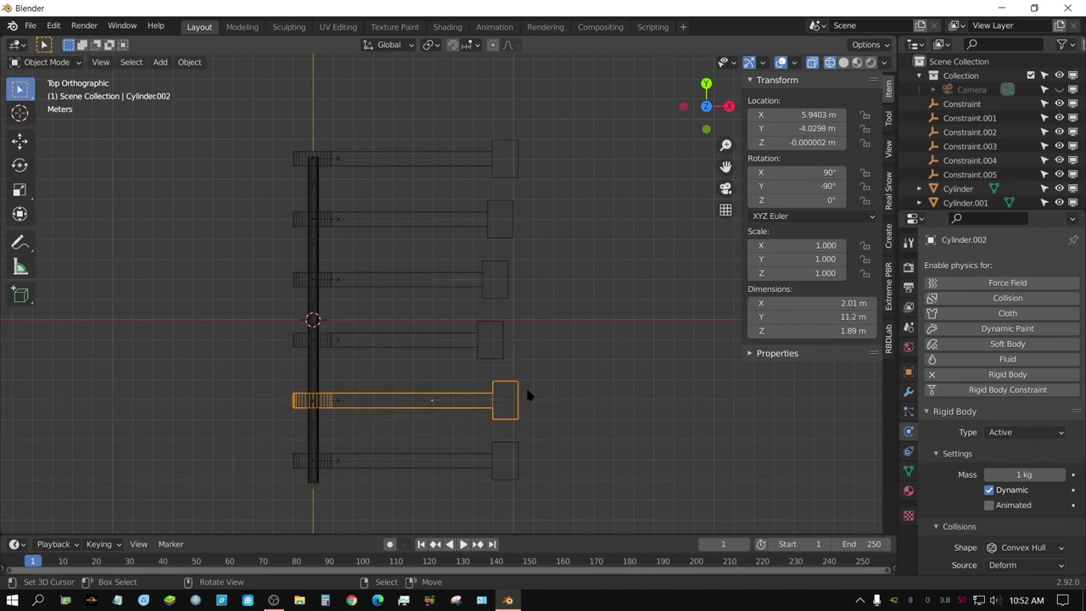
key(Tab)
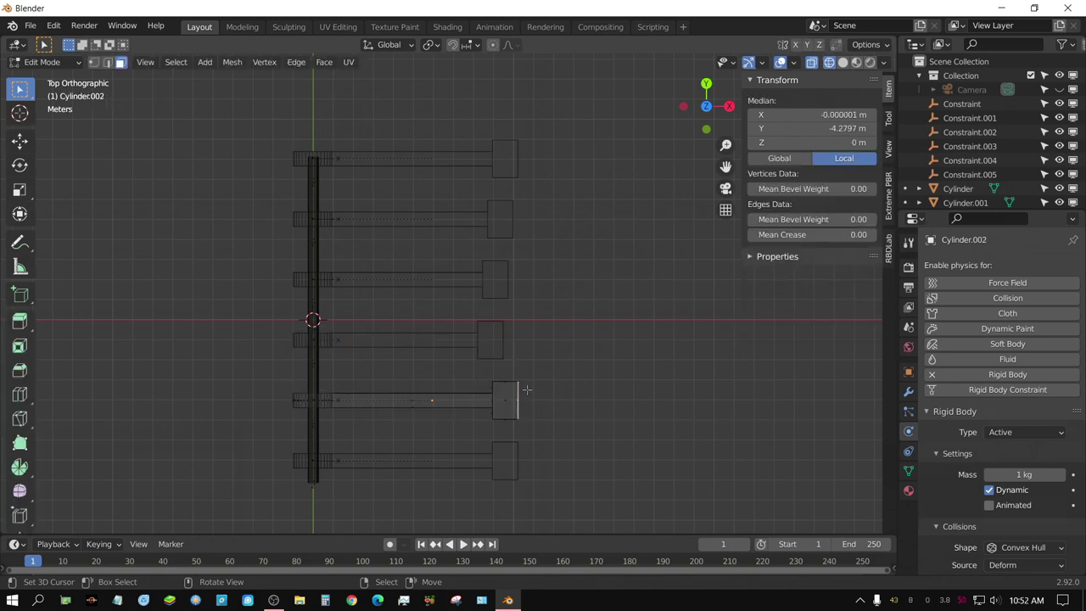
key(b)
drag(533, 369, 485, 430)
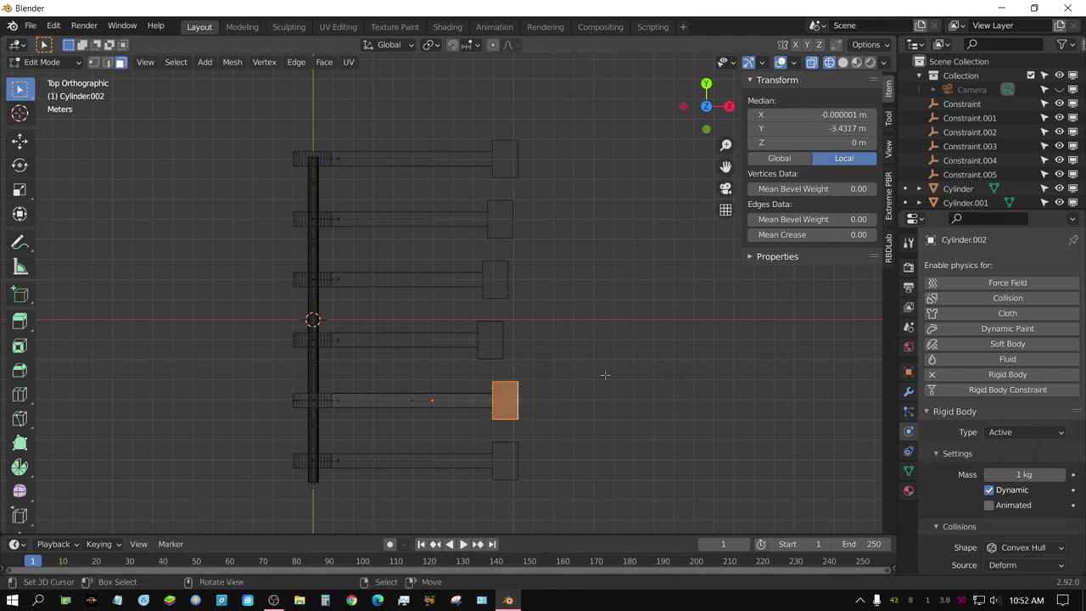
key(g)
key(x)
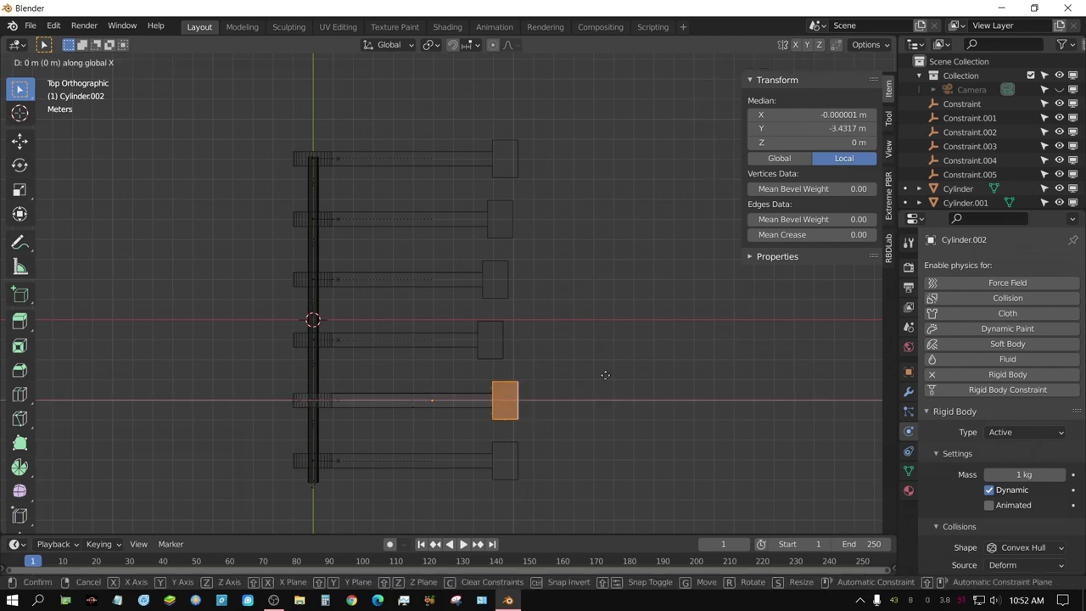
text(-1)
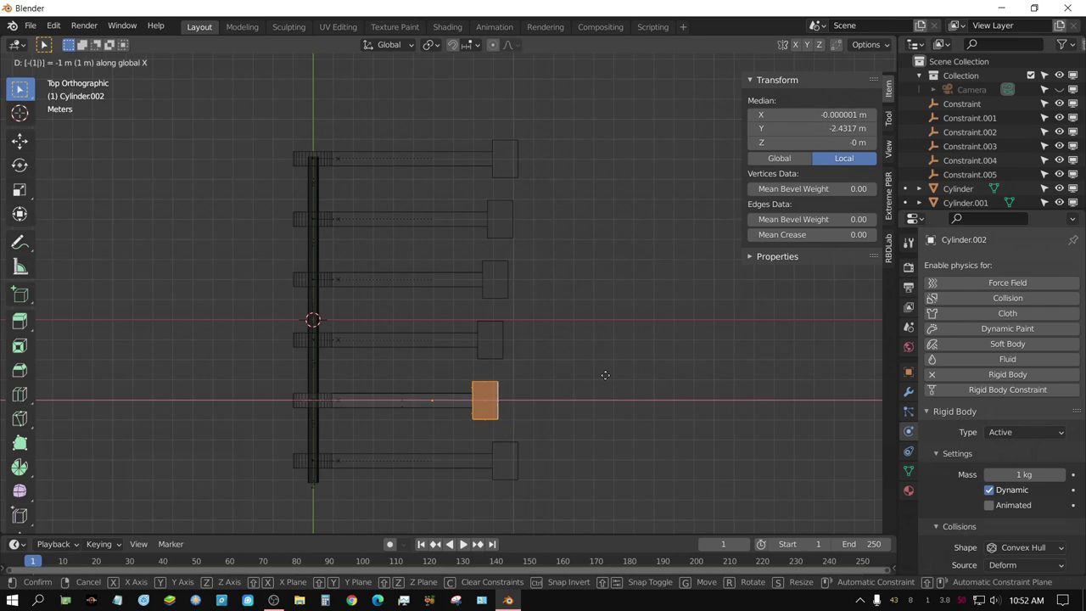
key(Return)
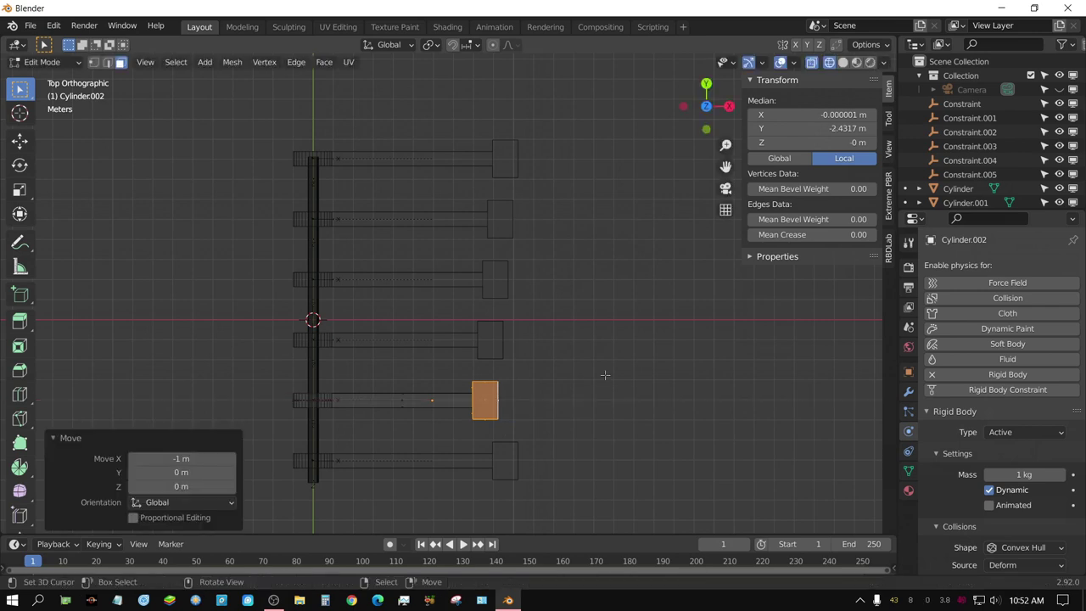
key(Tab)
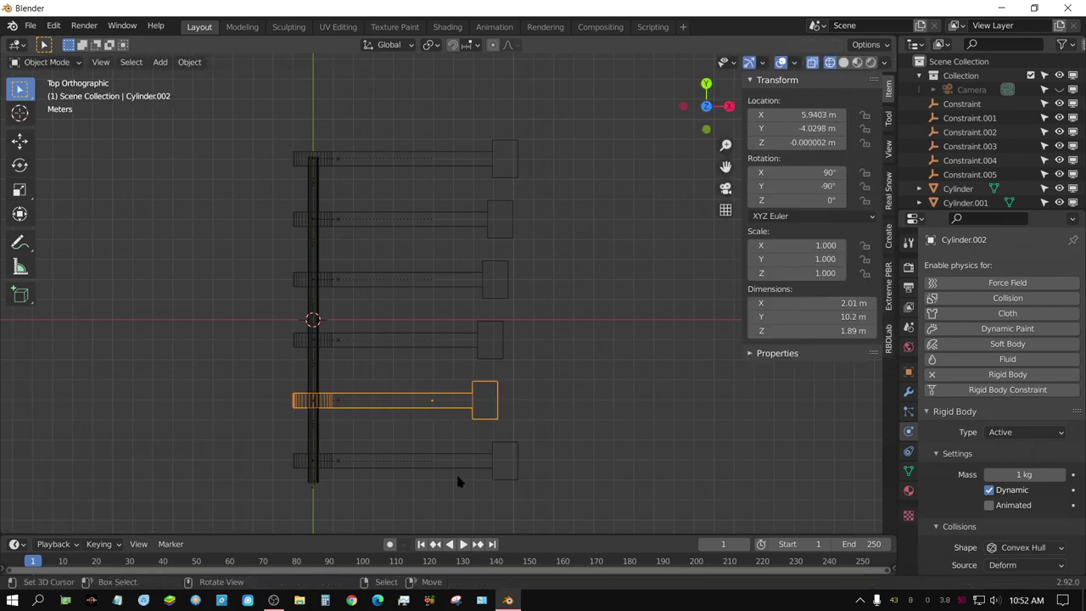
Shorten the arm at the -Y end by moving its hammer head -1.25 m along the global X axis.
click(499, 448)
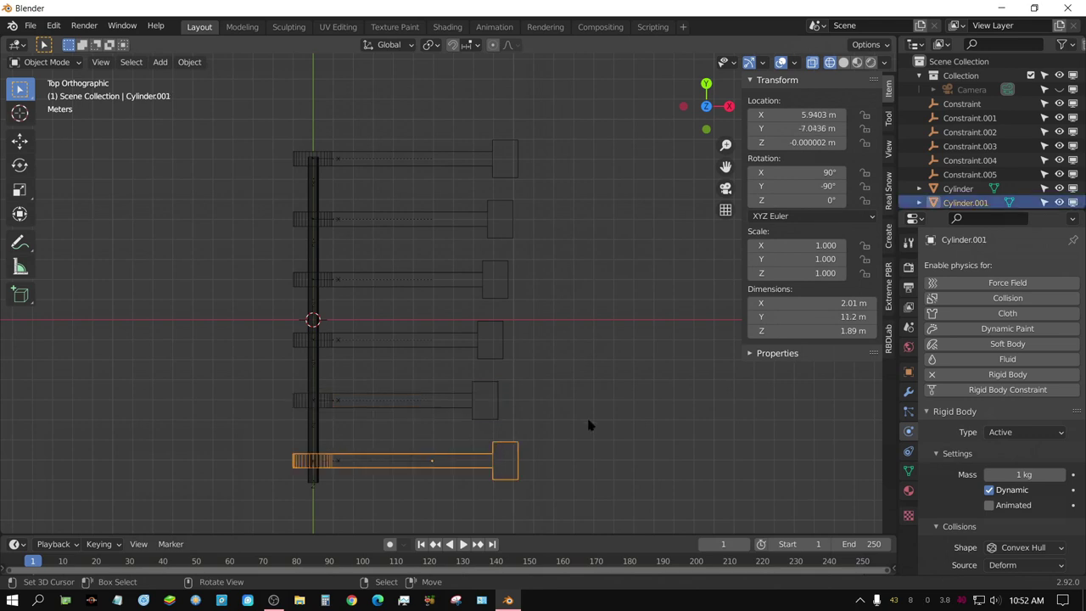
key(Tab)
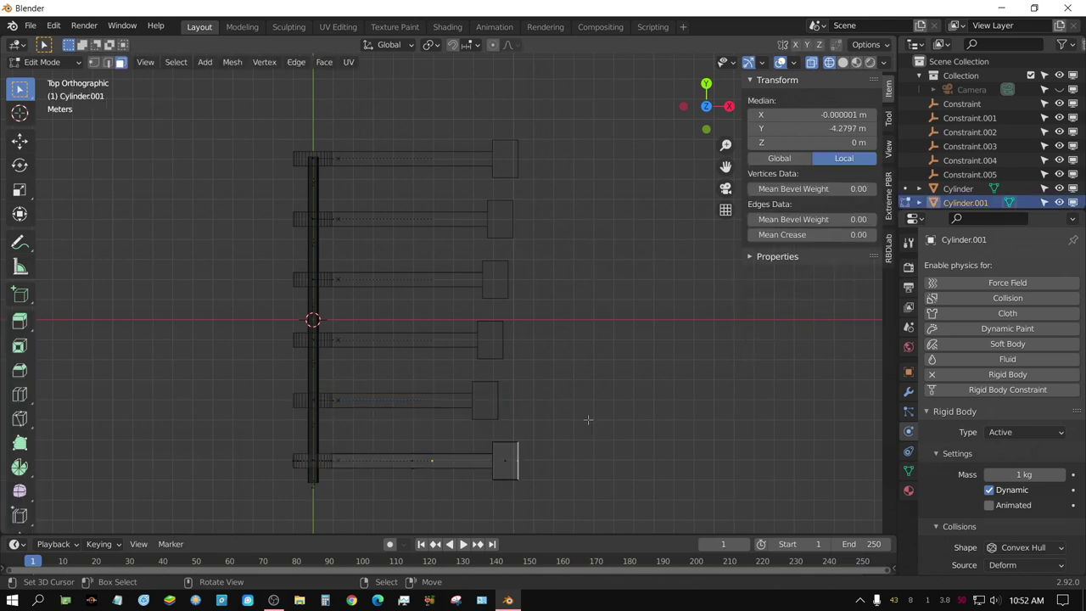
key(b)
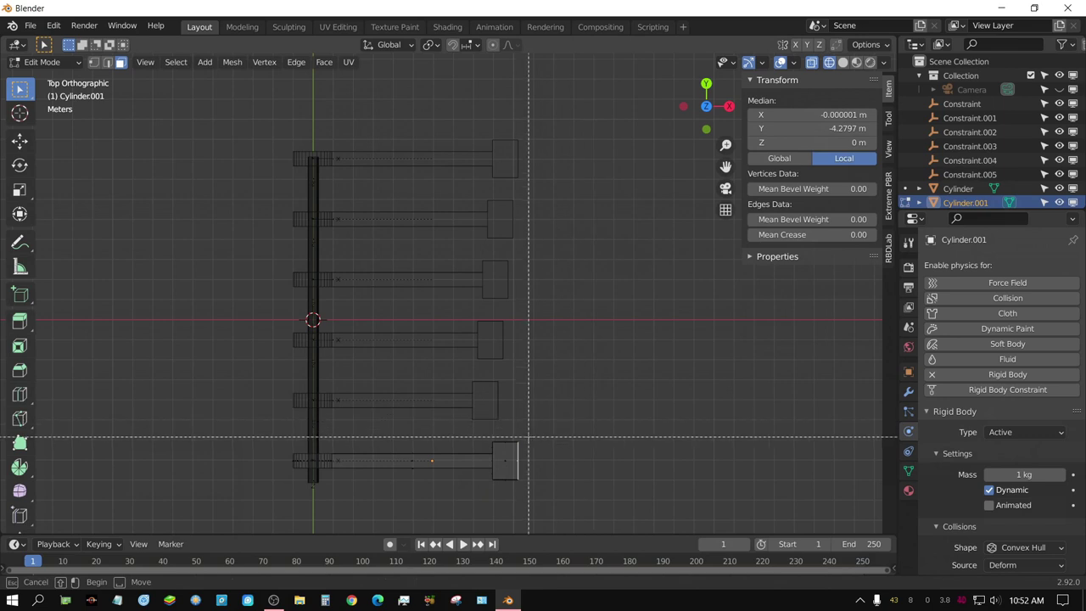
drag(526, 432, 478, 490)
key(g)
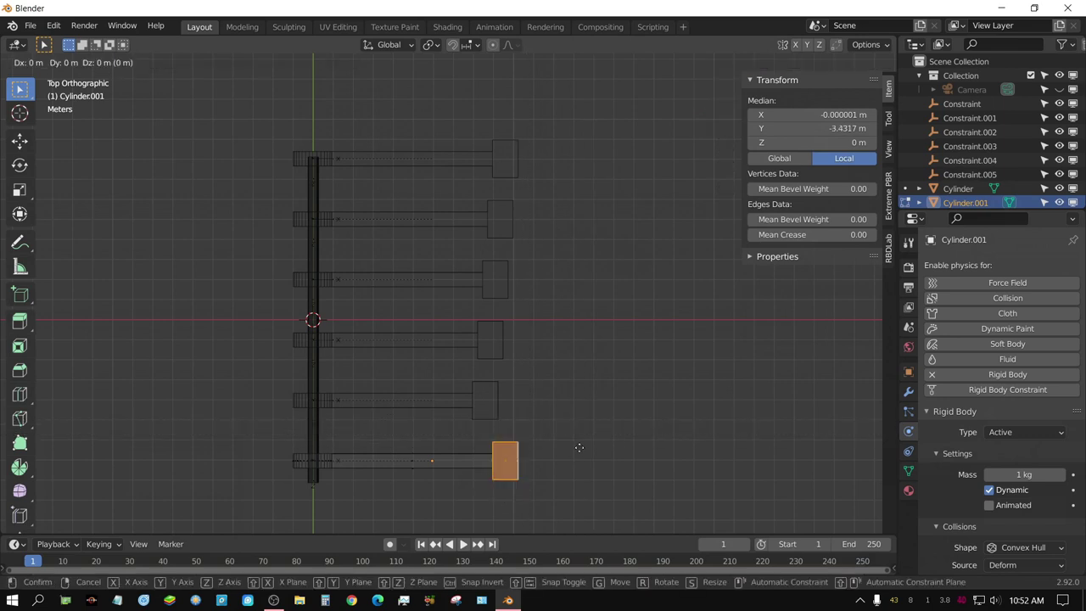
key(x)
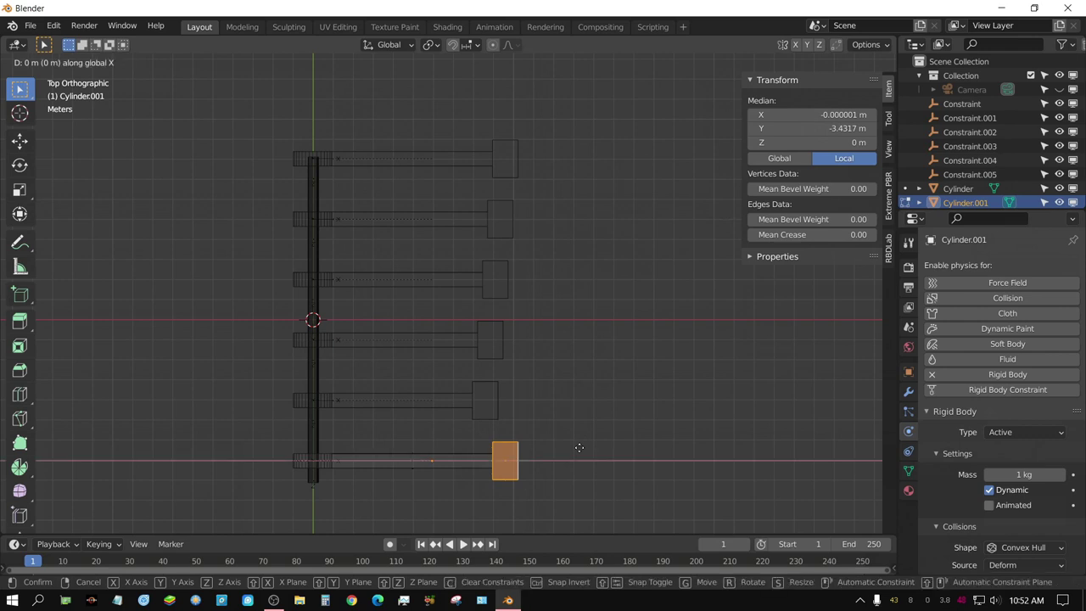
text(-(1)
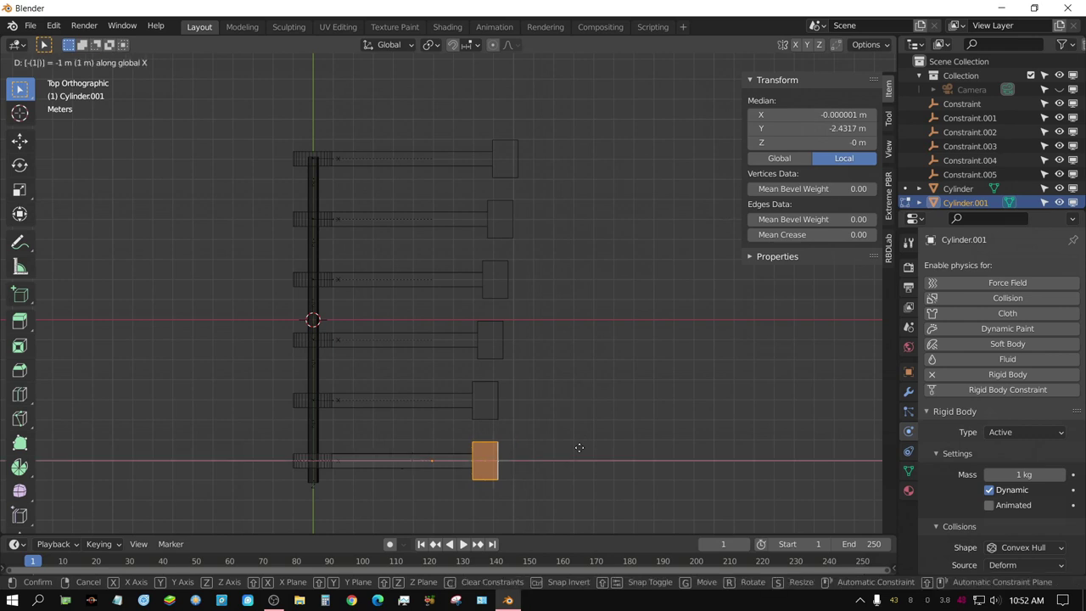
text(.25)
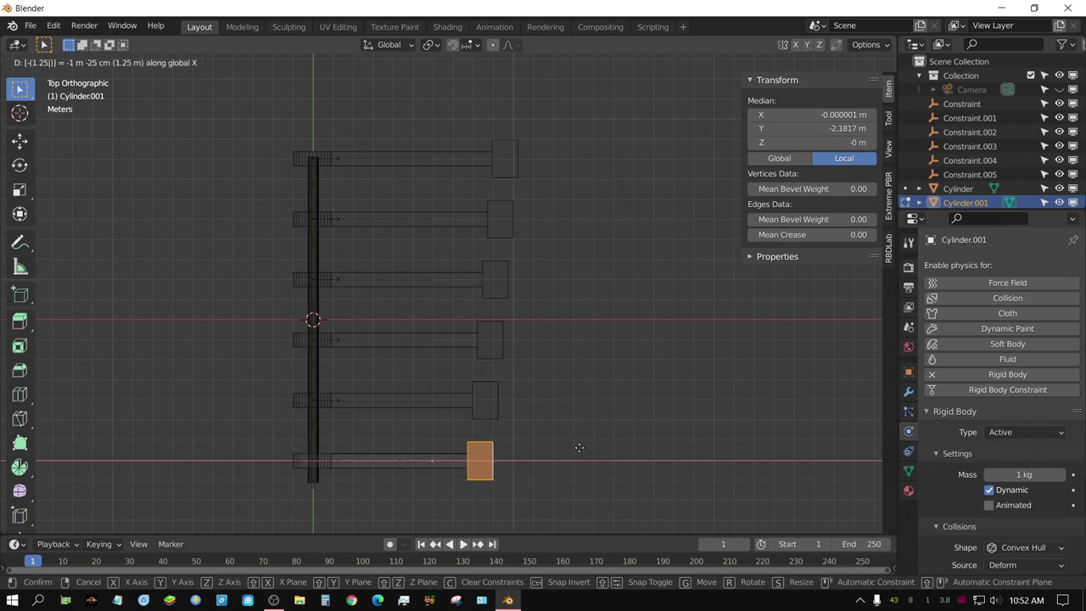
key(Return)
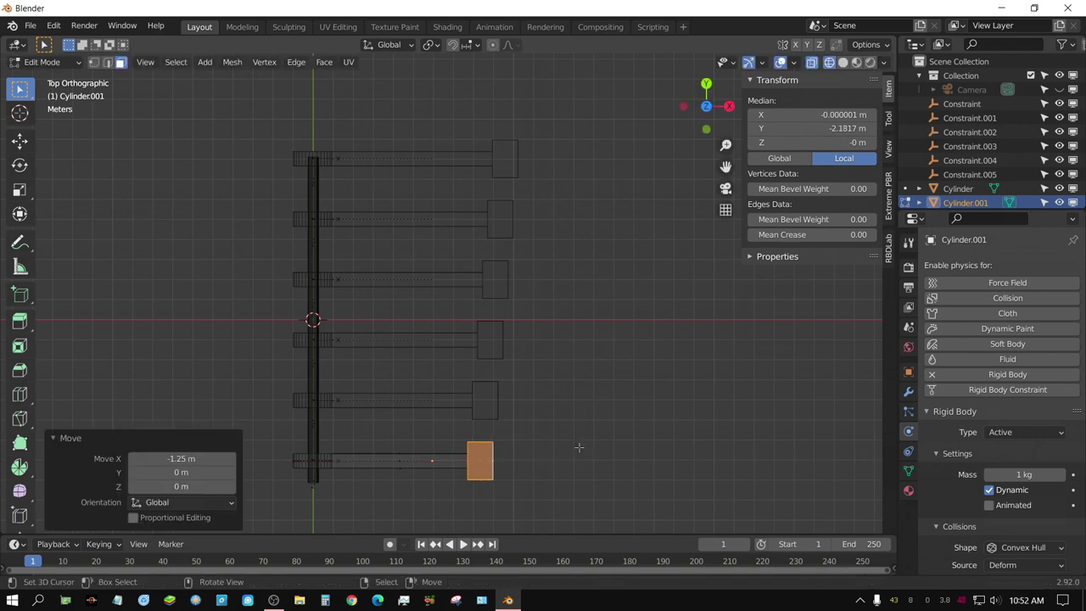
key(Tab)
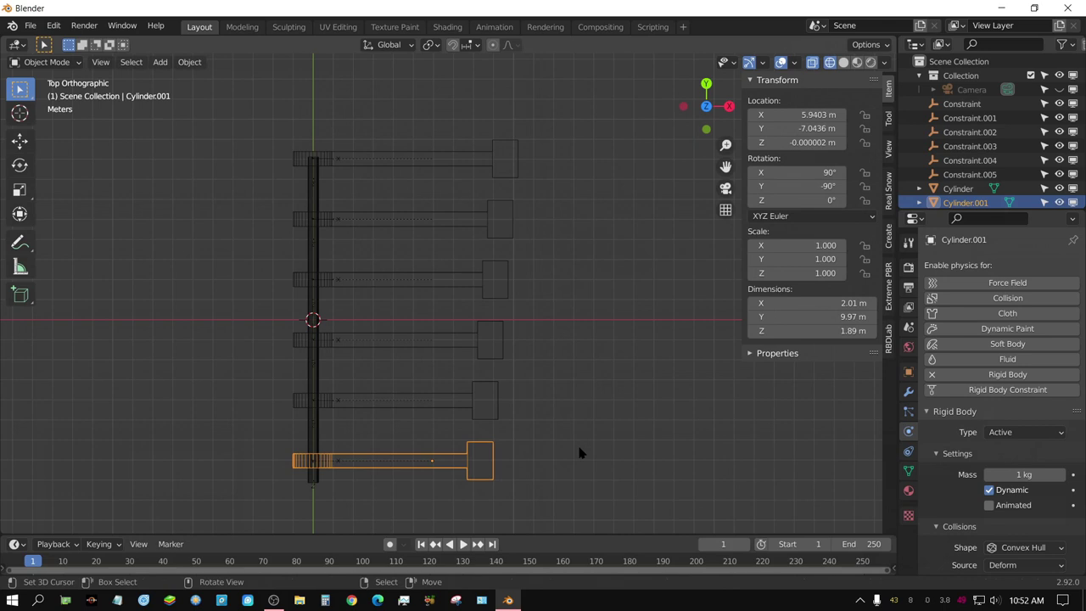
Play the simulation from an angled view to check how the arms swing, and return to frame 1.
key(KP_1)
shift+middle_drag(579, 453, 565, 223)
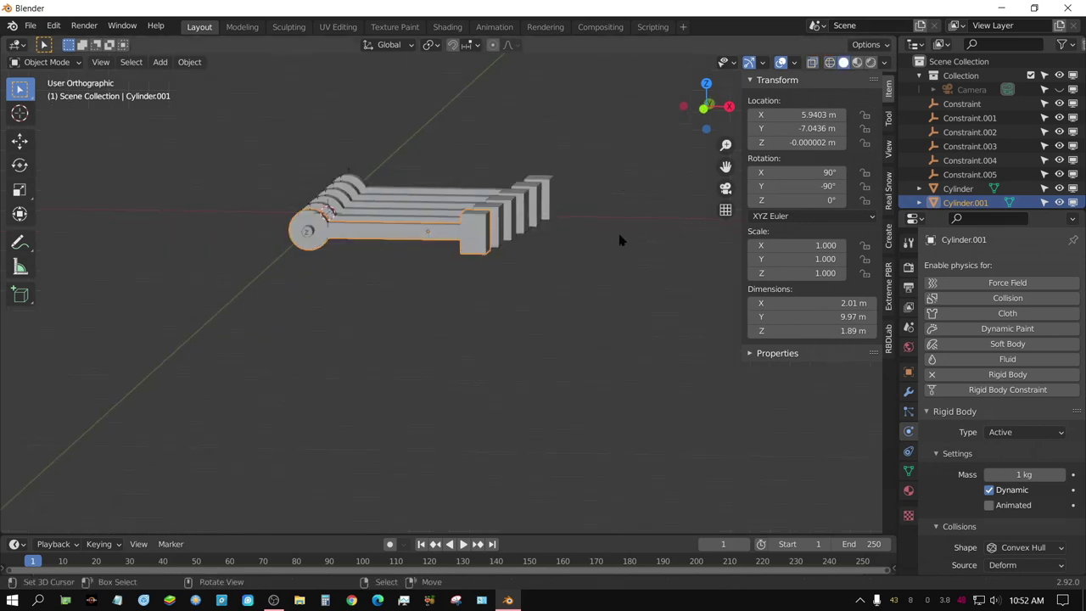
shift+middle_drag(608, 235, 565, 339)
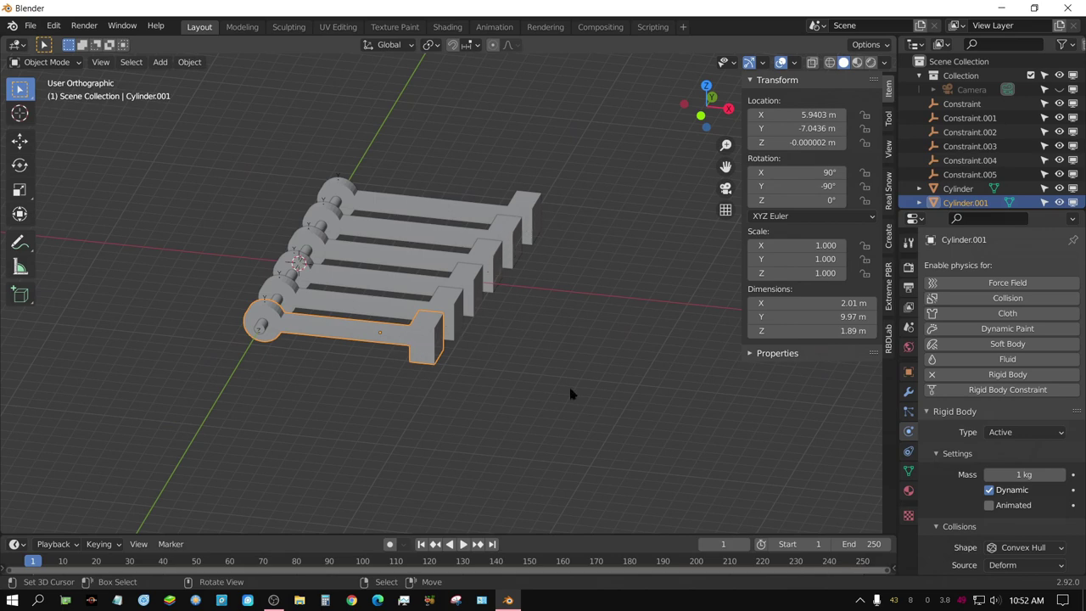
middle_drag(570, 394, 493, 387)
click(463, 545)
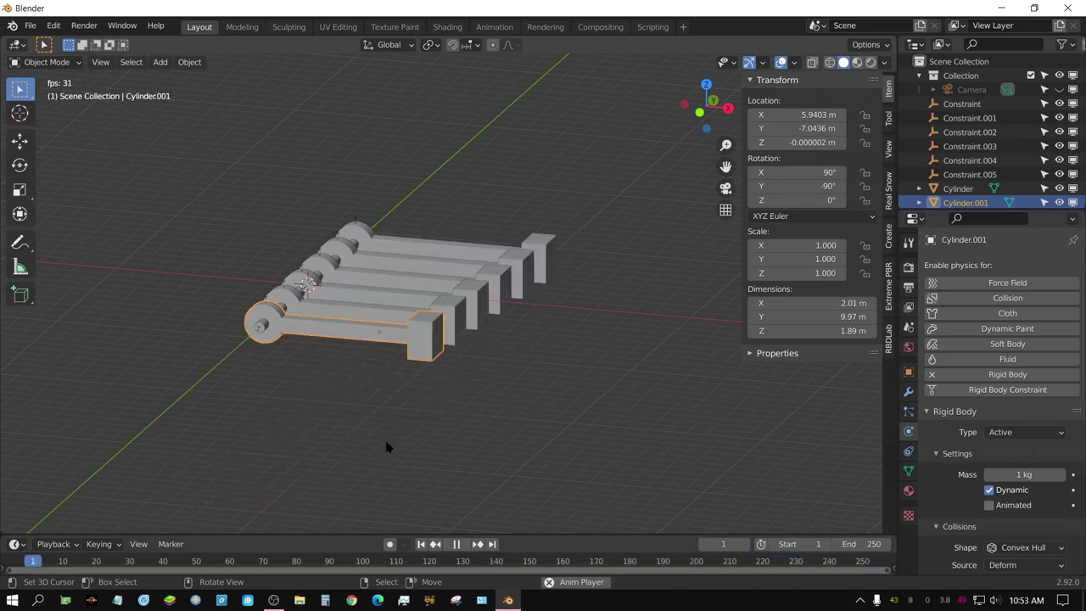
click(456, 543)
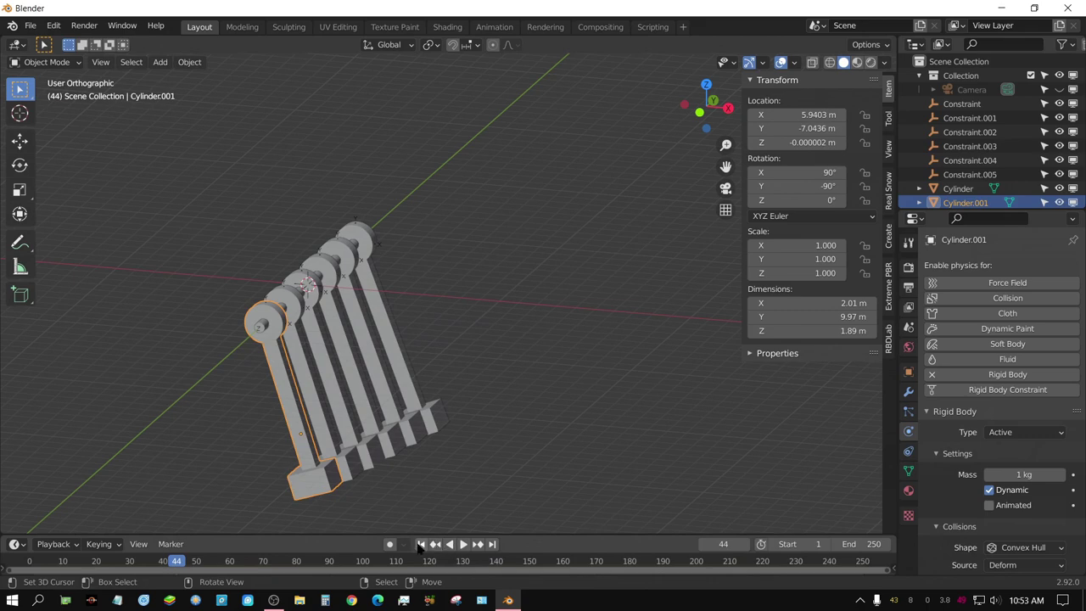
click(421, 544)
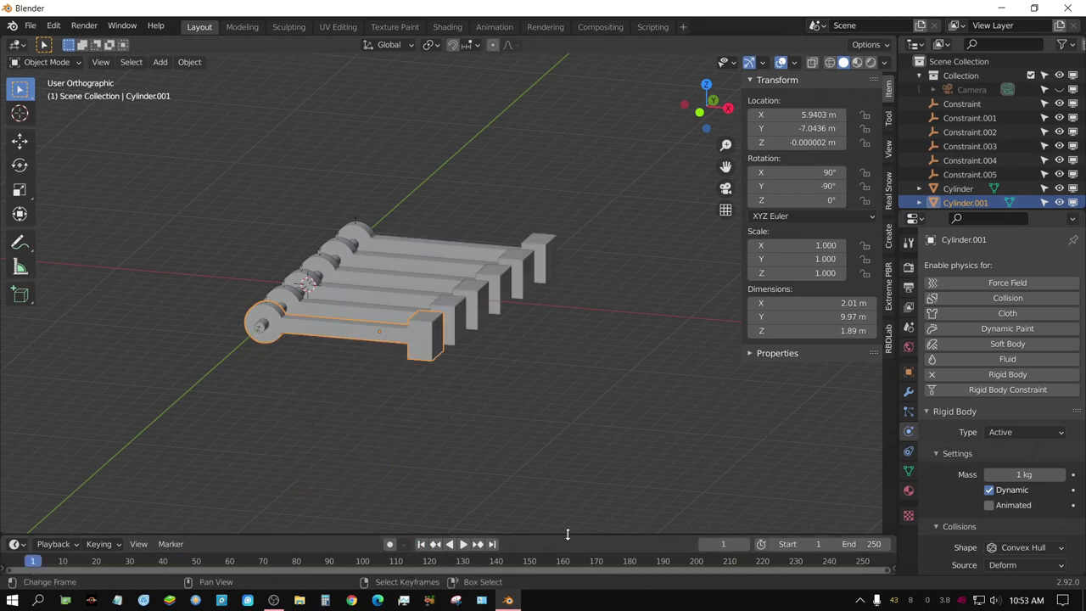
Set the scene's end frame to 2000 and fit the timeline to show the whole frame range.
drag(565, 535, 566, 513)
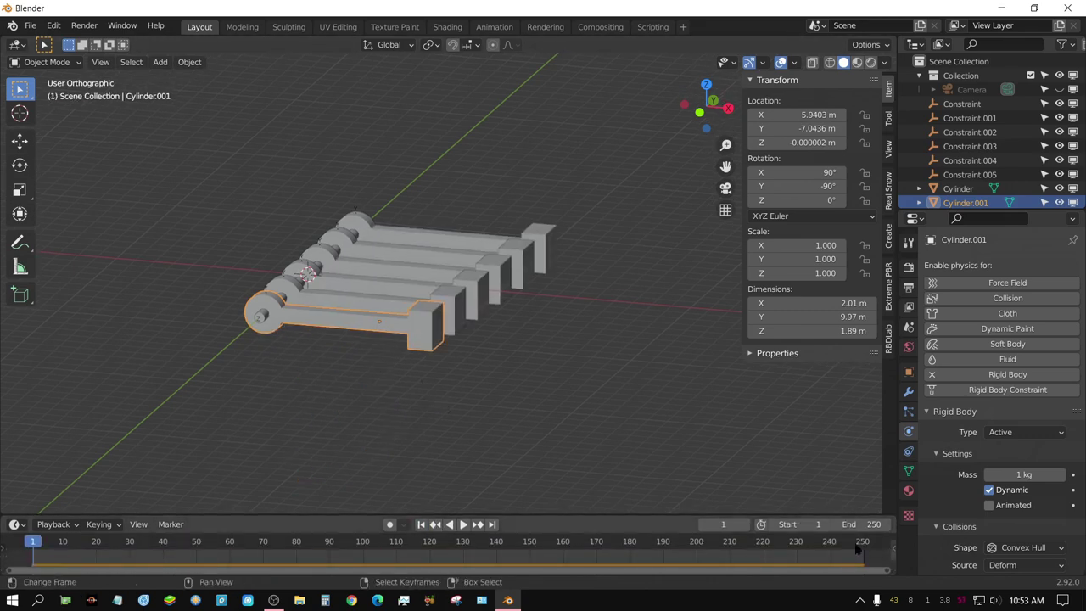
click(867, 517)
text(2000)
key(Return)
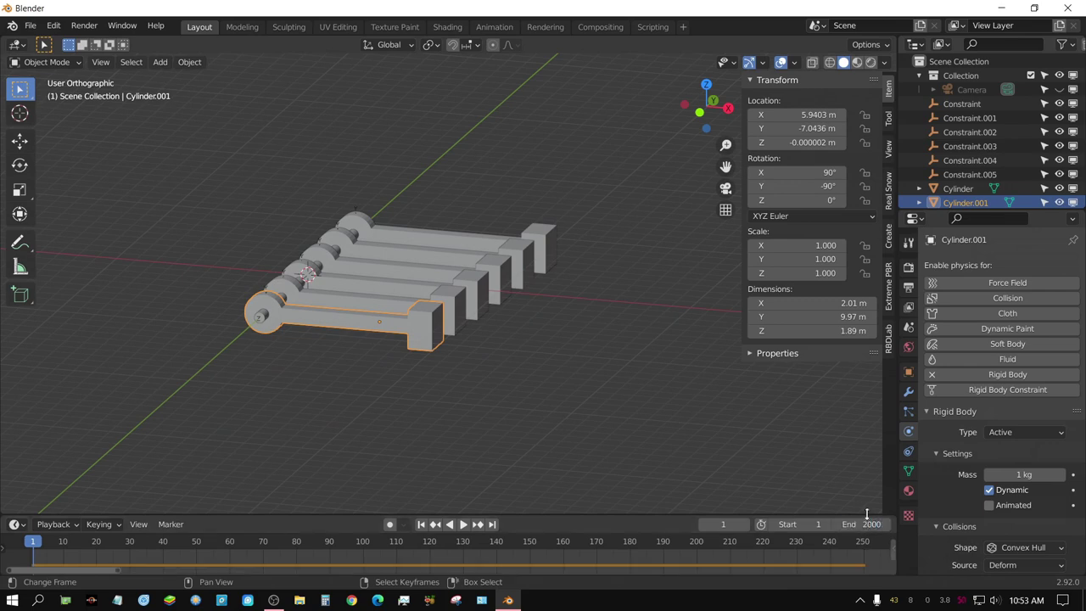
scroll(640, 552, down, 6)
ctrl+scroll(636, 552, left, 6)
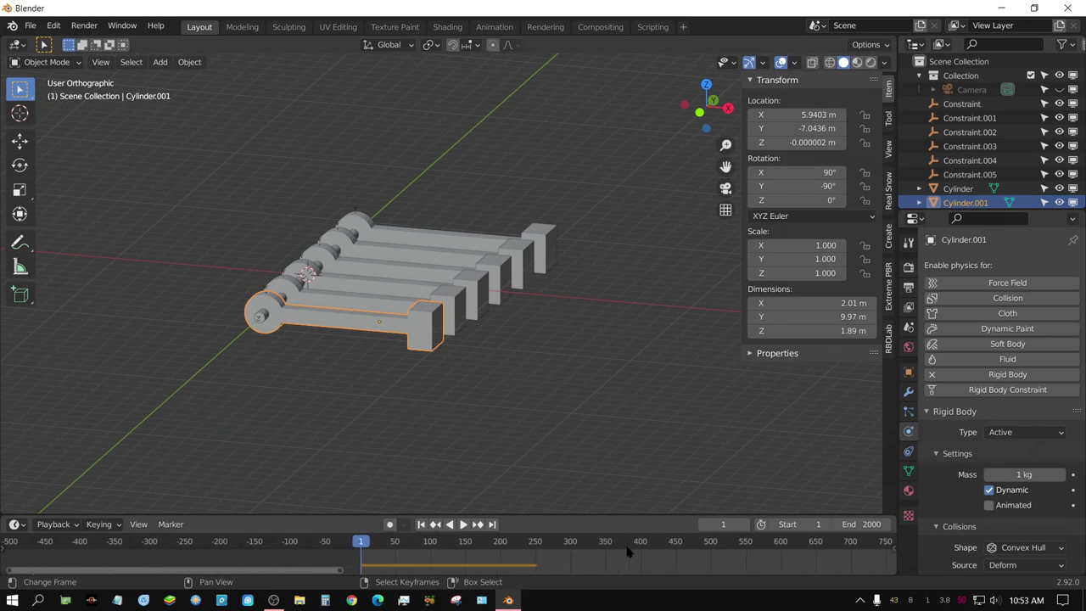
scroll(628, 551, down, 3)
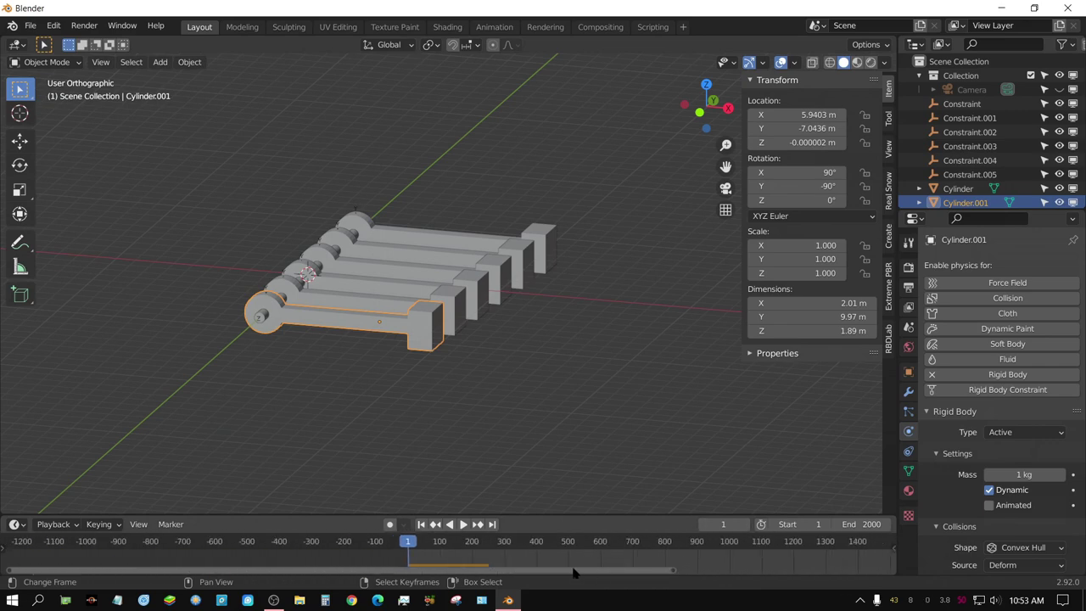
drag(572, 572, 815, 566)
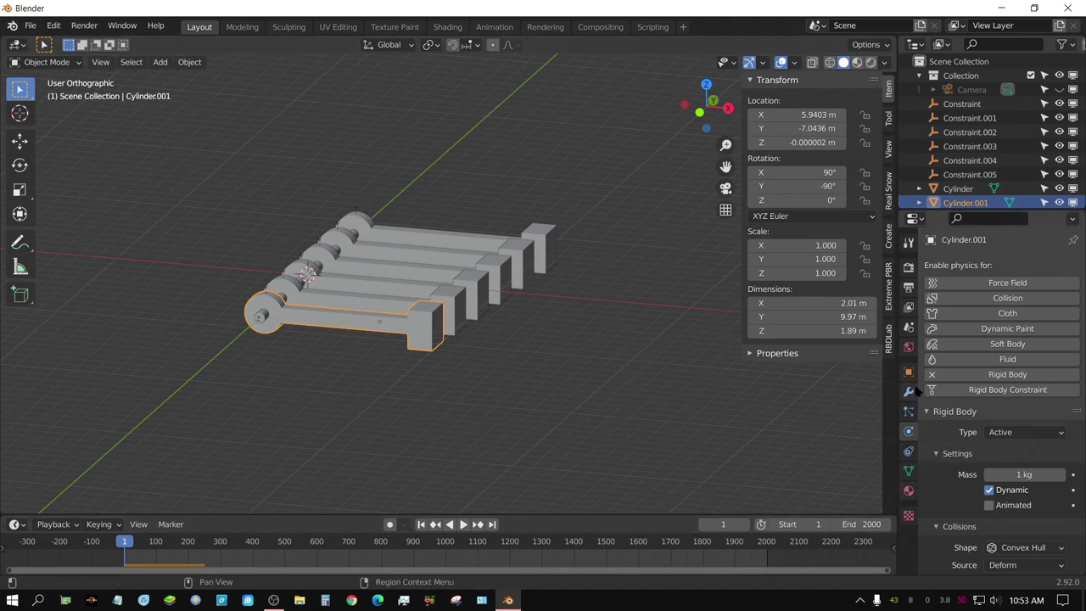
Set the Rigid Body World cache's simulation end frame to 2000.
click(909, 329)
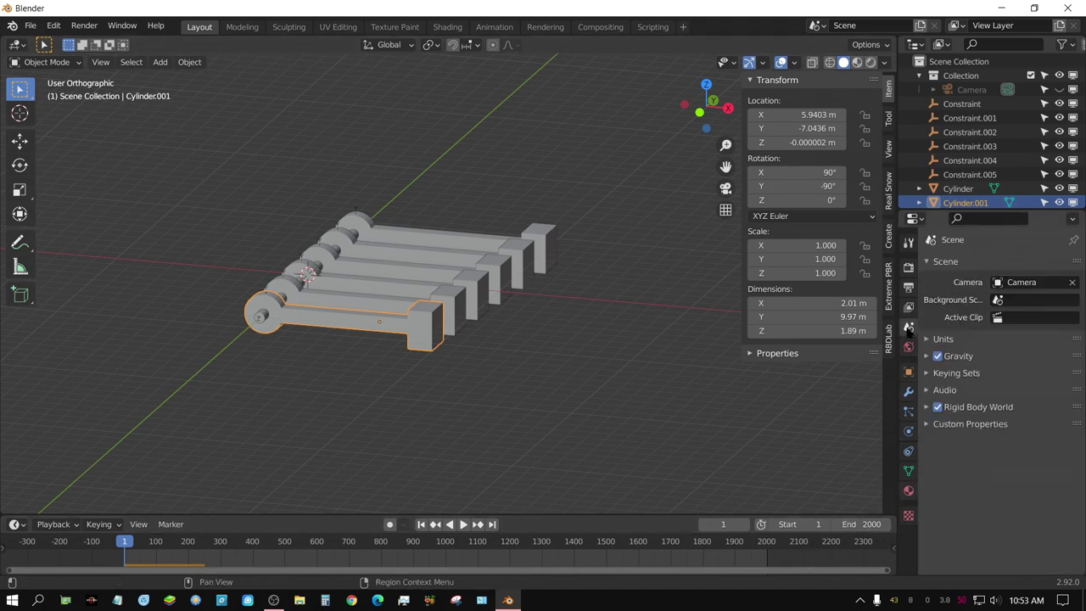
click(927, 407)
scroll(940, 467, down, 2)
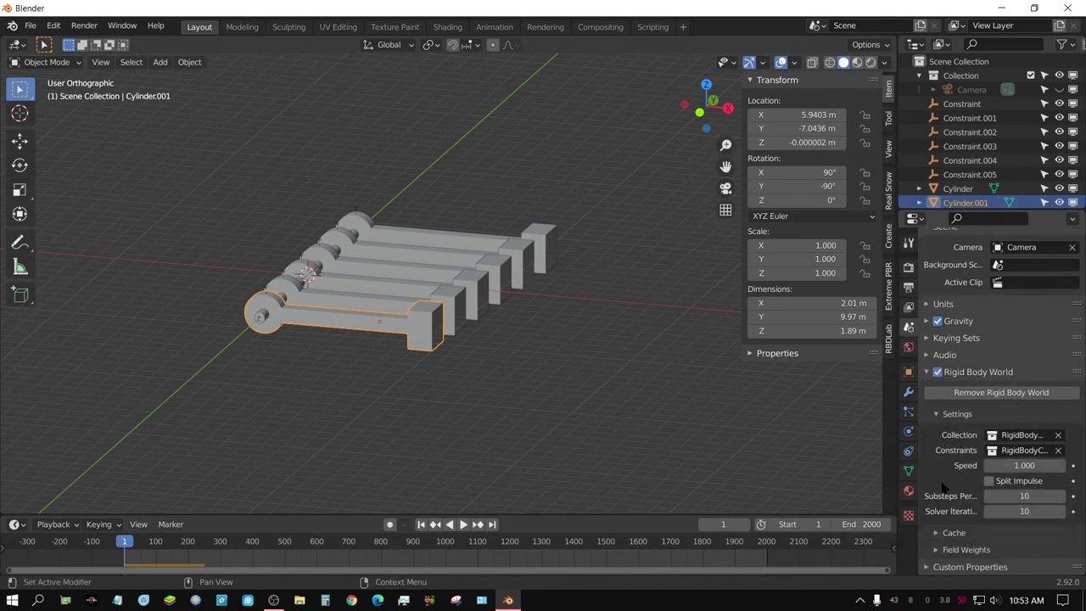
click(935, 533)
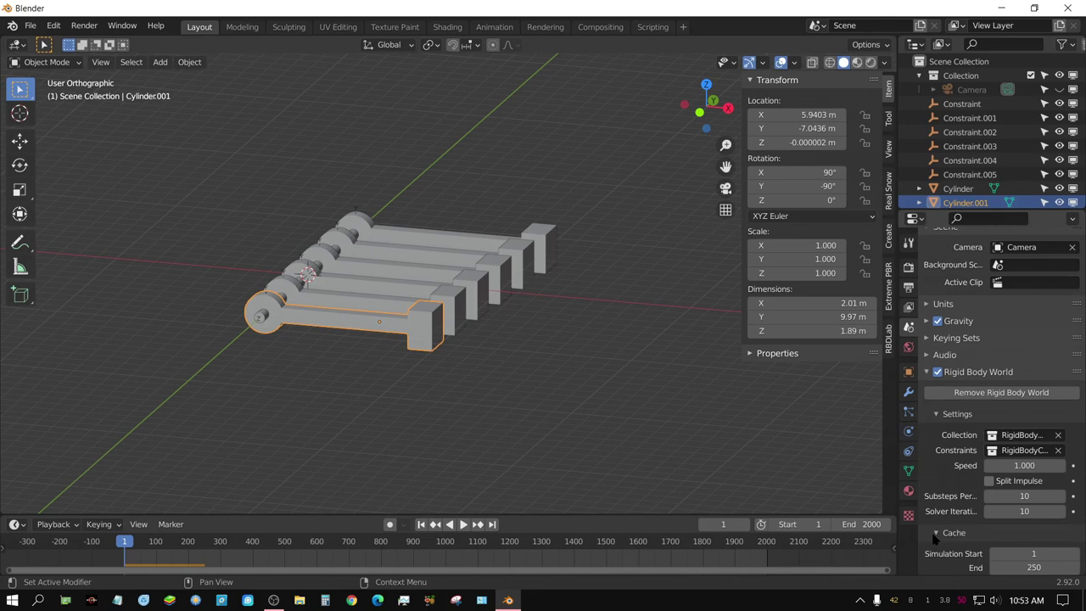
scroll(934, 532, down, 4)
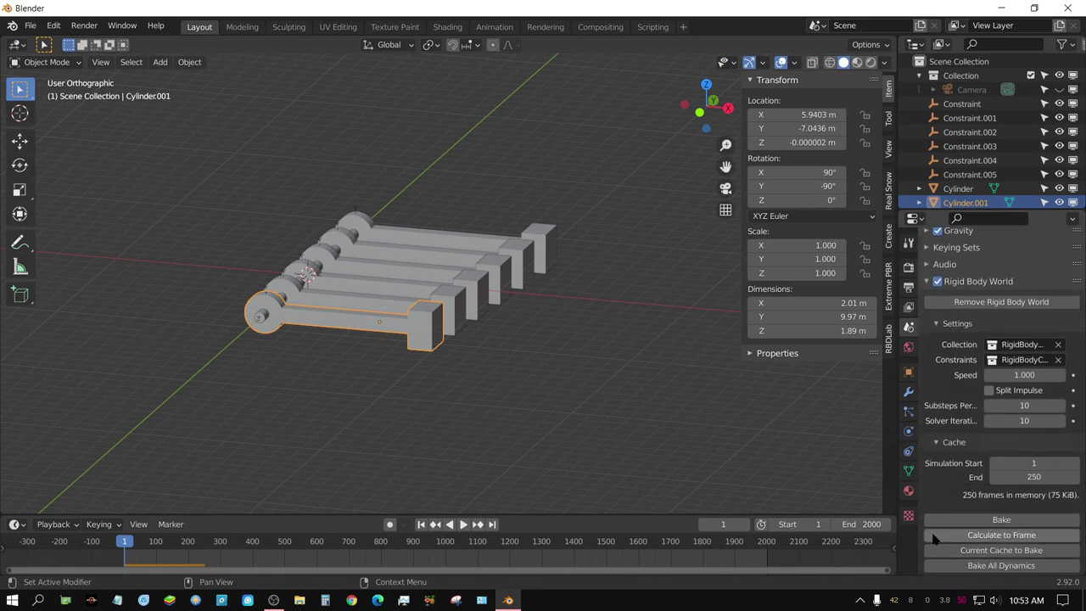
click(1028, 478)
text(2)
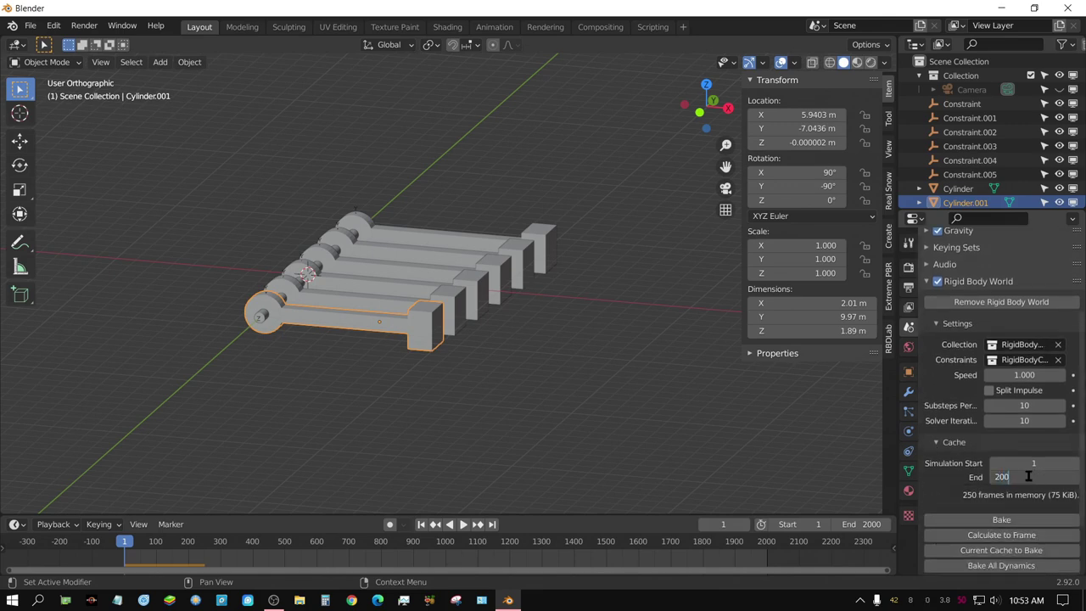
text(000)
key(Return)
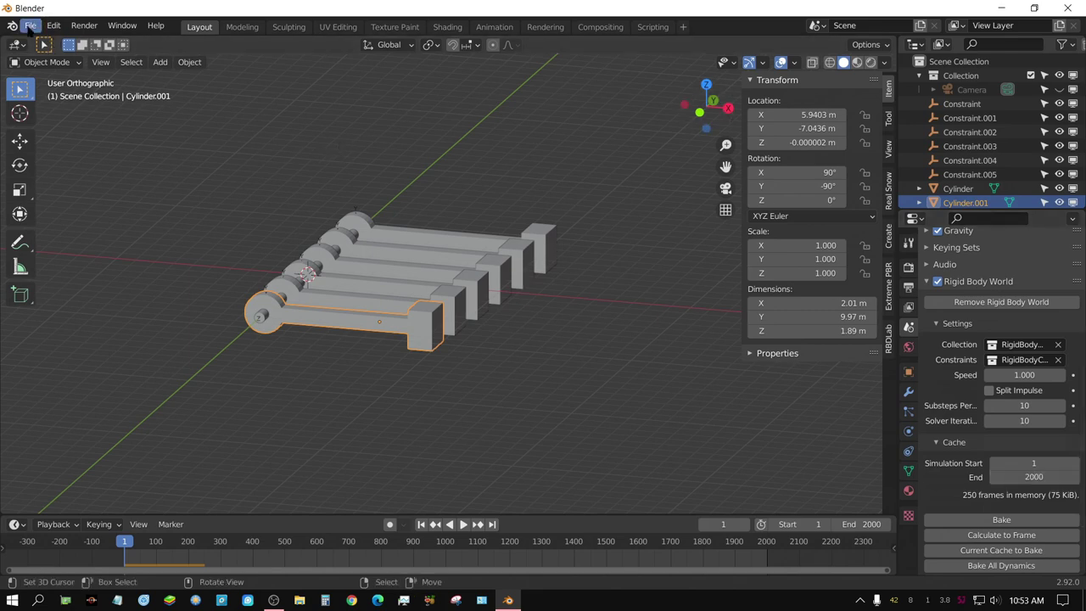
Save the project as tut.blend on the 1TB Blender Current Projects (D:) drive.
click(30, 26)
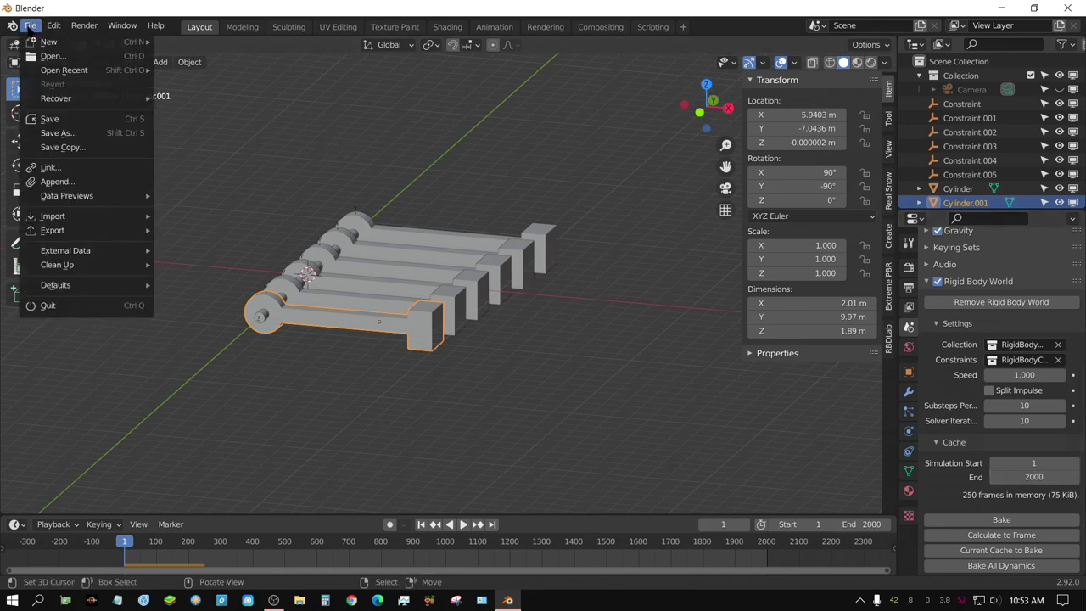
click(49, 118)
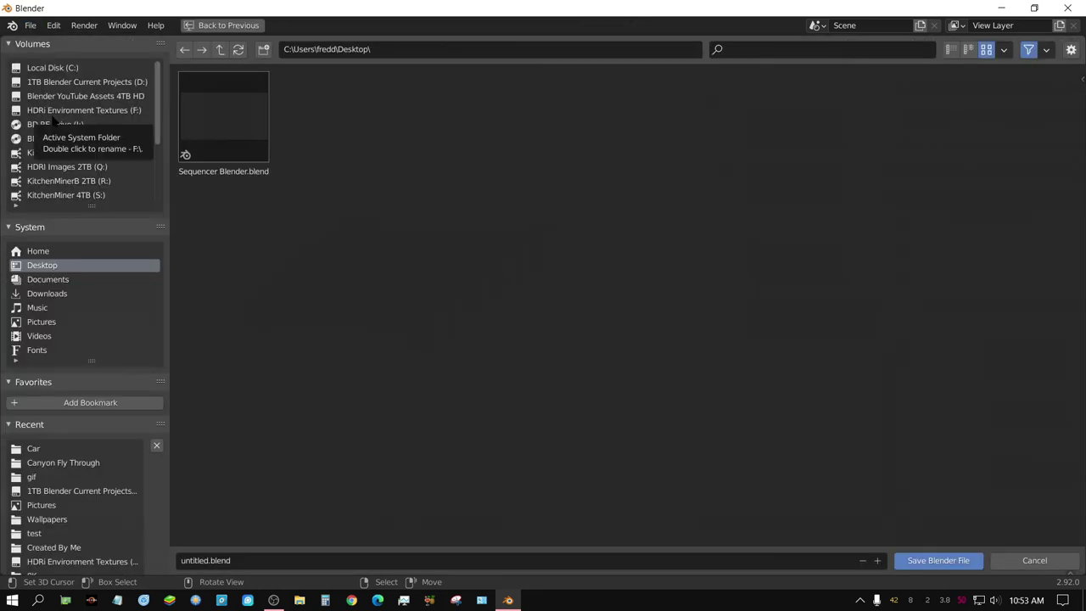
click(75, 68)
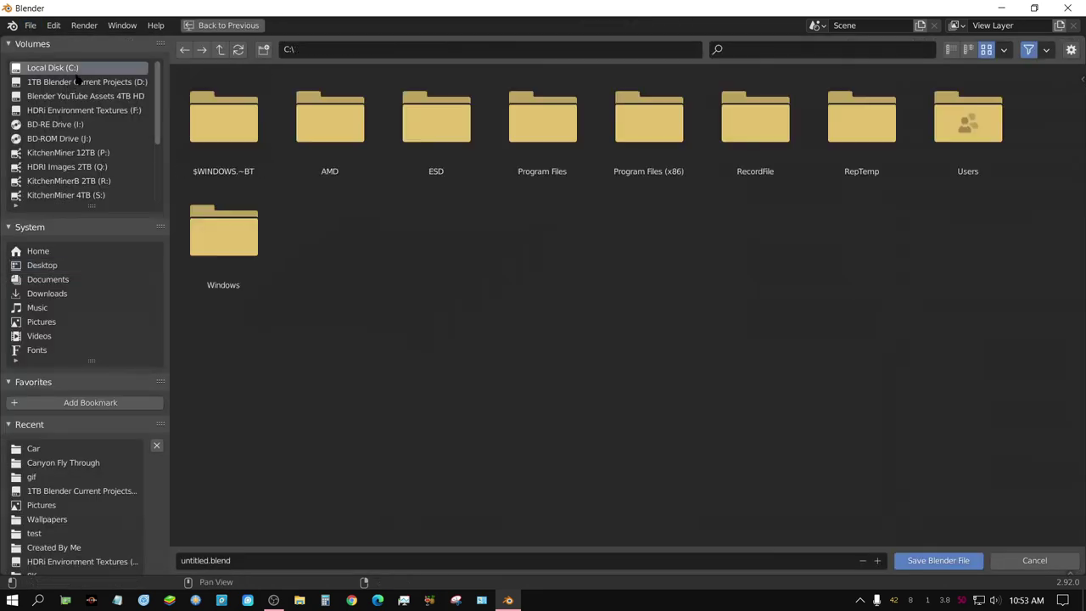
click(76, 81)
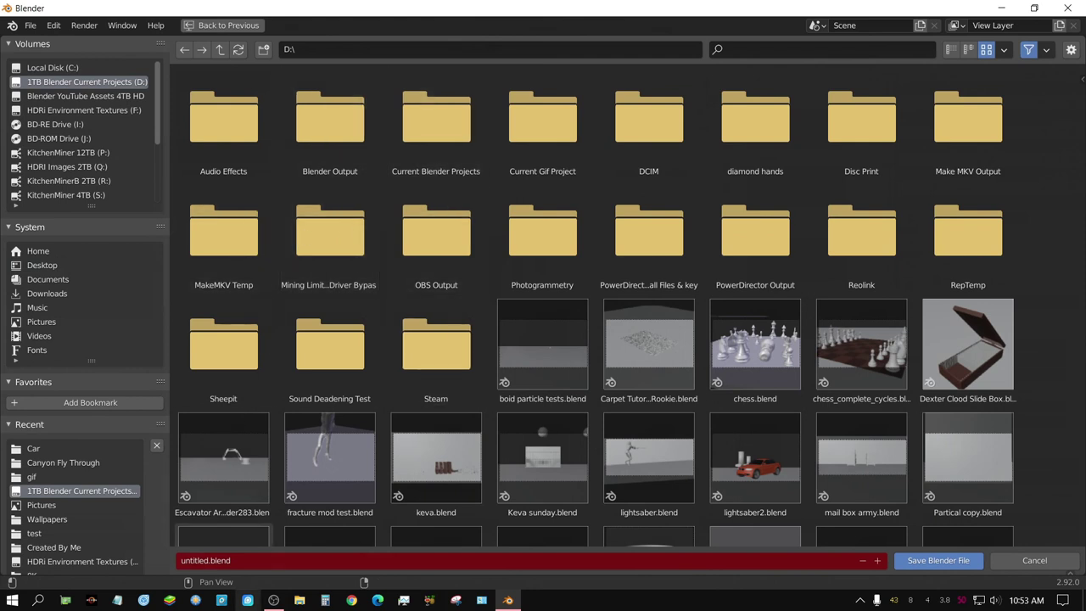
click(272, 557)
text(tut)
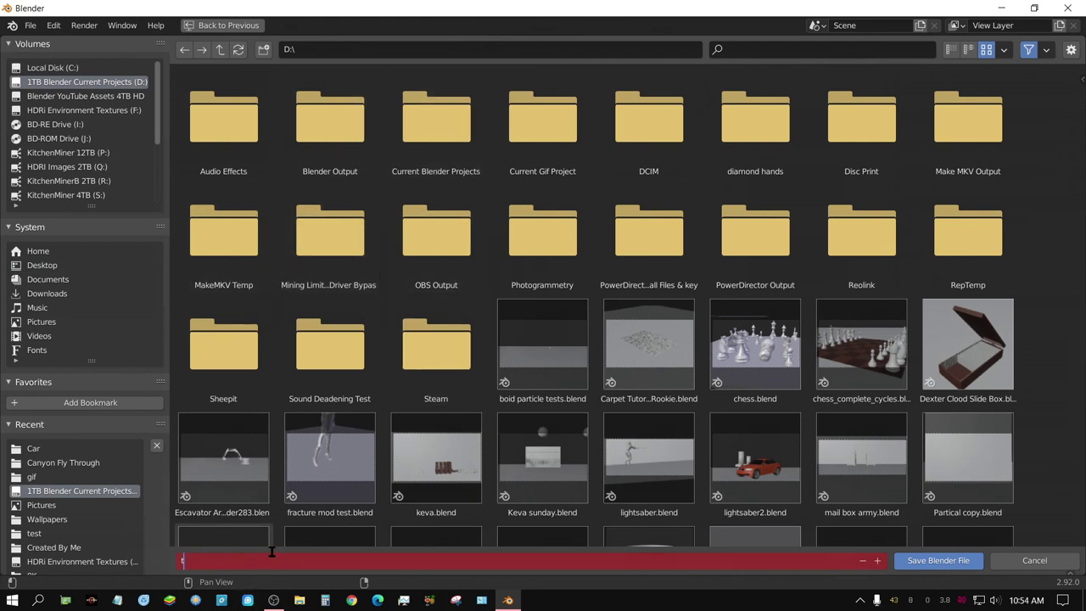
click(950, 560)
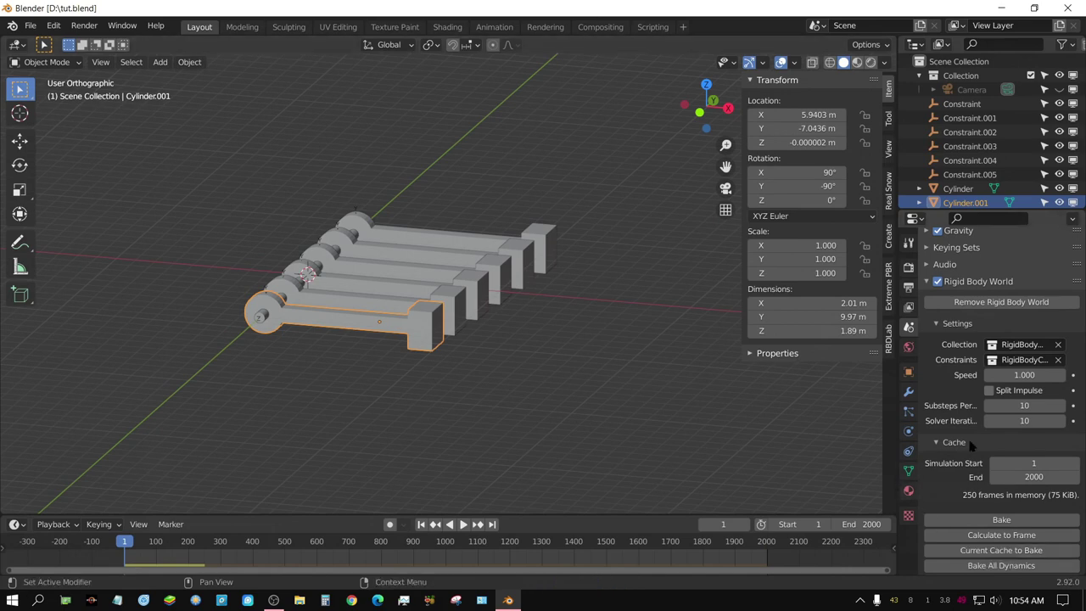
Set the Rigid Body World's substeps per frame to 120.
click(1024, 405)
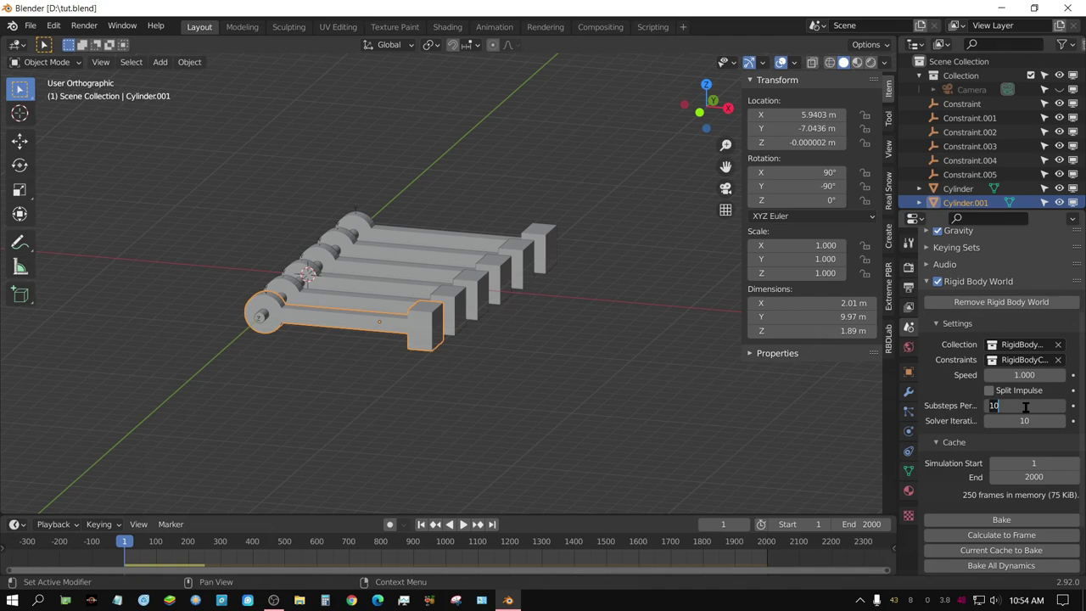
text(120)
key(Return)
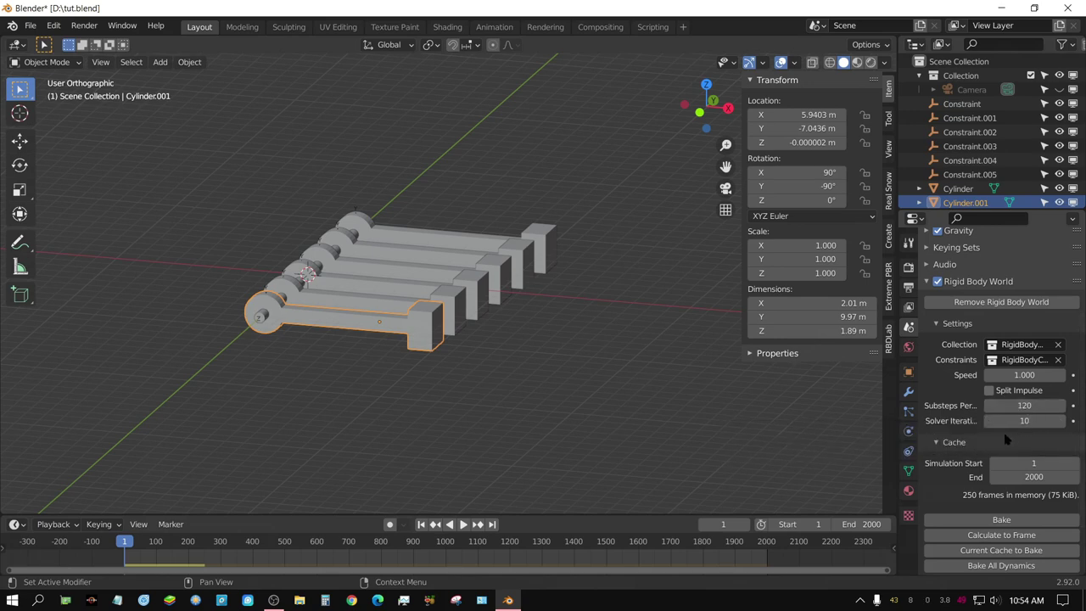
Play the simulation briefly to check how the arms swing, and return to frame 1.
click(465, 526)
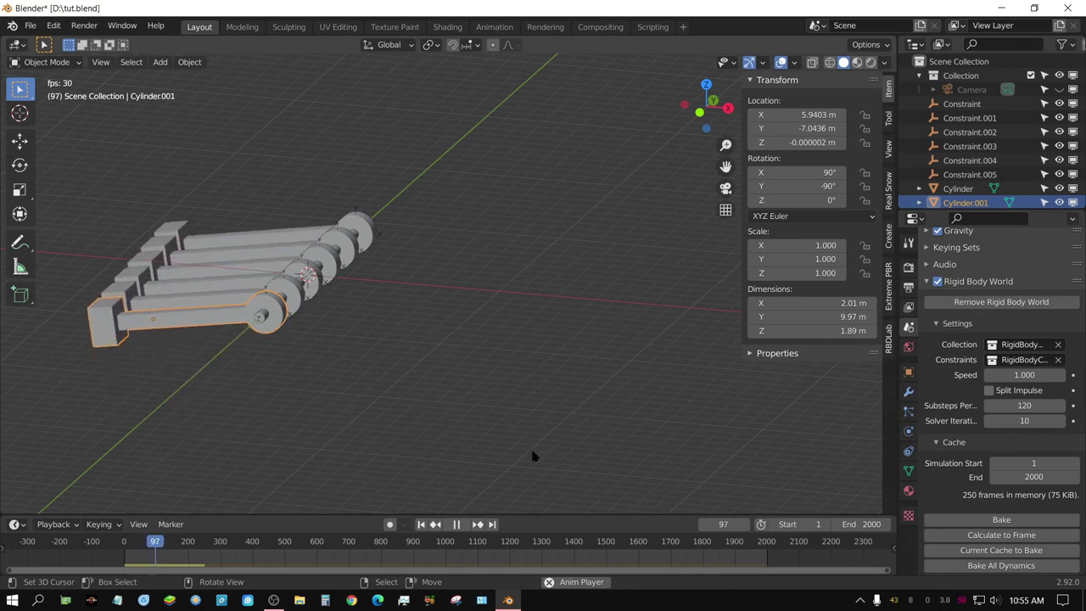
click(457, 525)
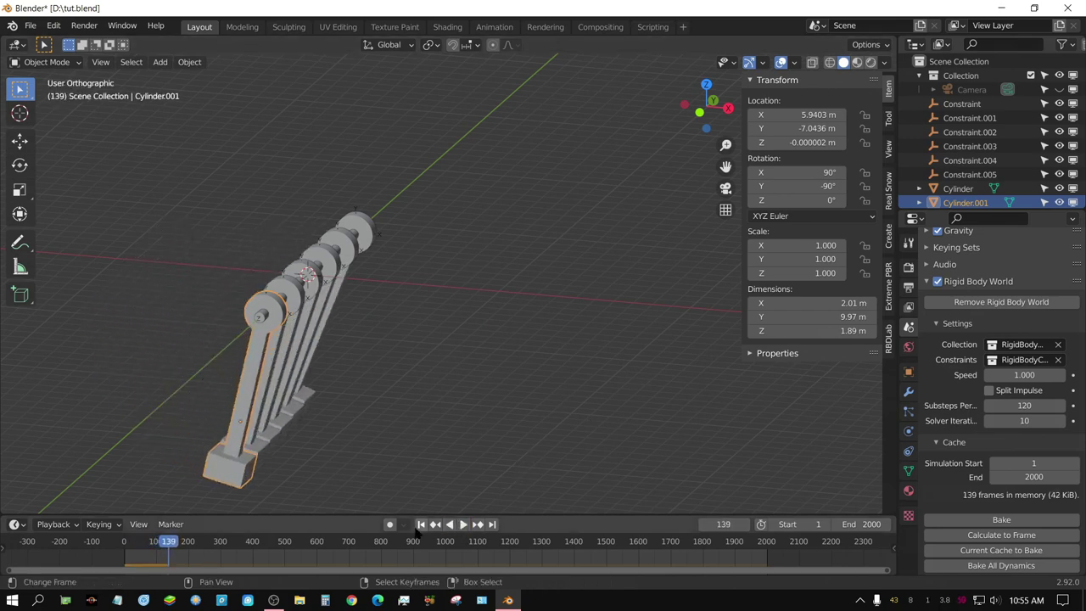
click(421, 524)
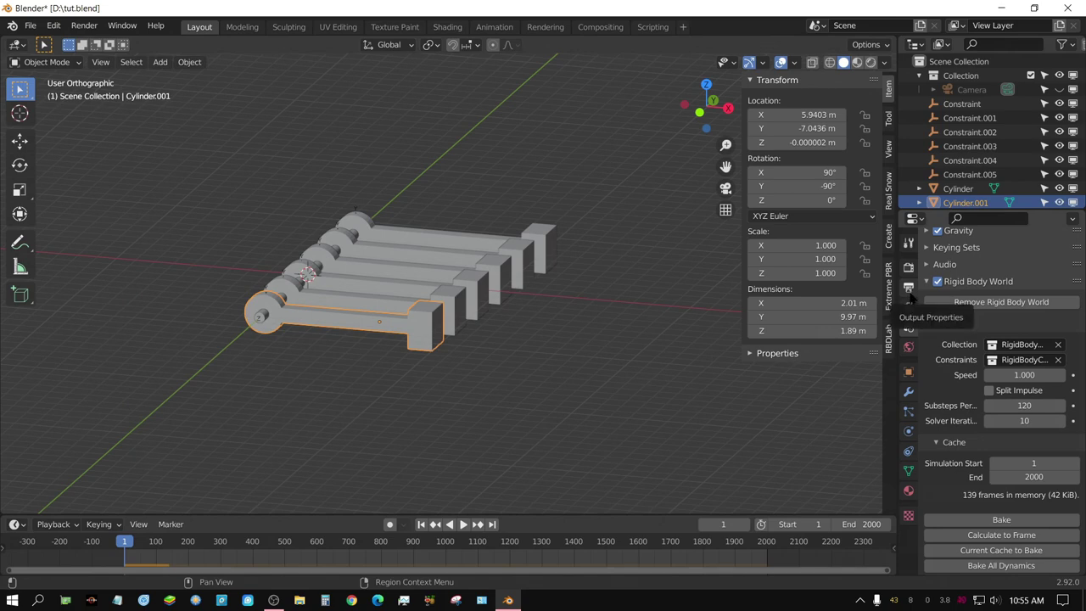
Re-enter the Rigid Body World's substeps per frame as 120.
click(1019, 409)
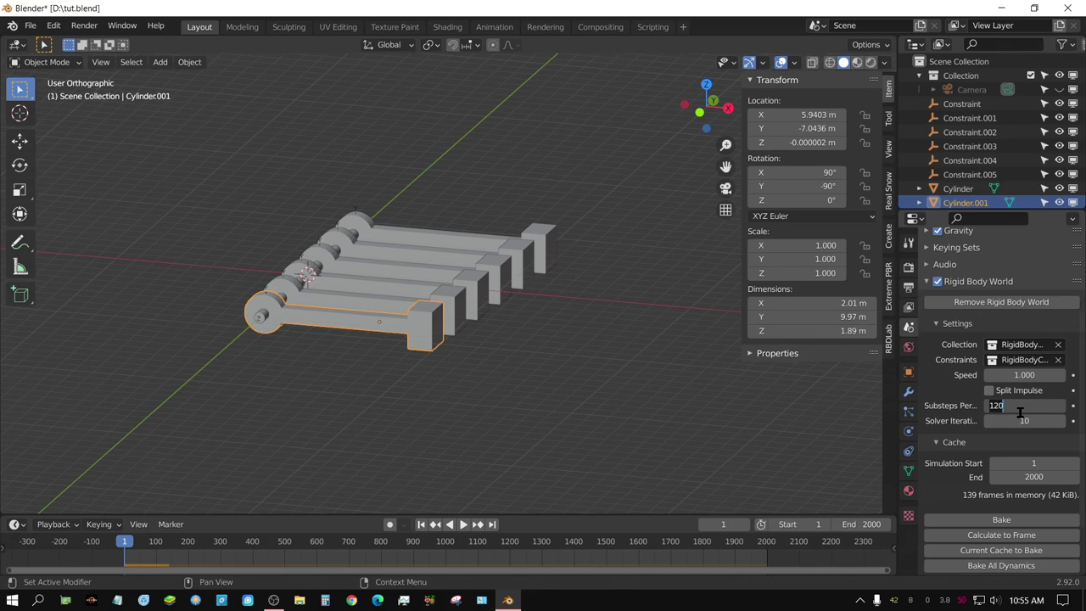
text(12)
key(Return)
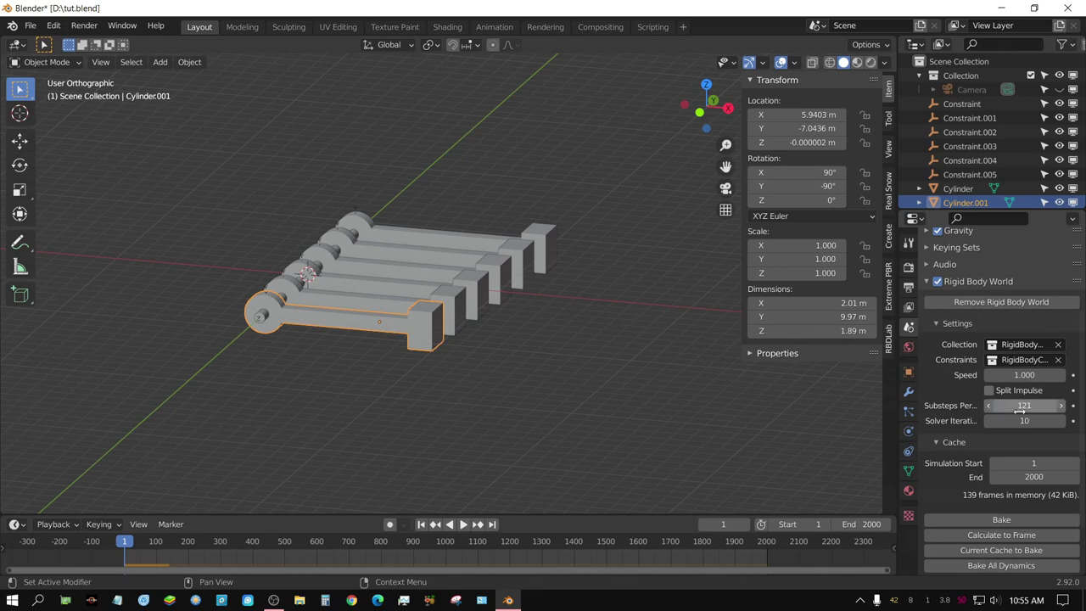
click(1022, 406)
text(120)
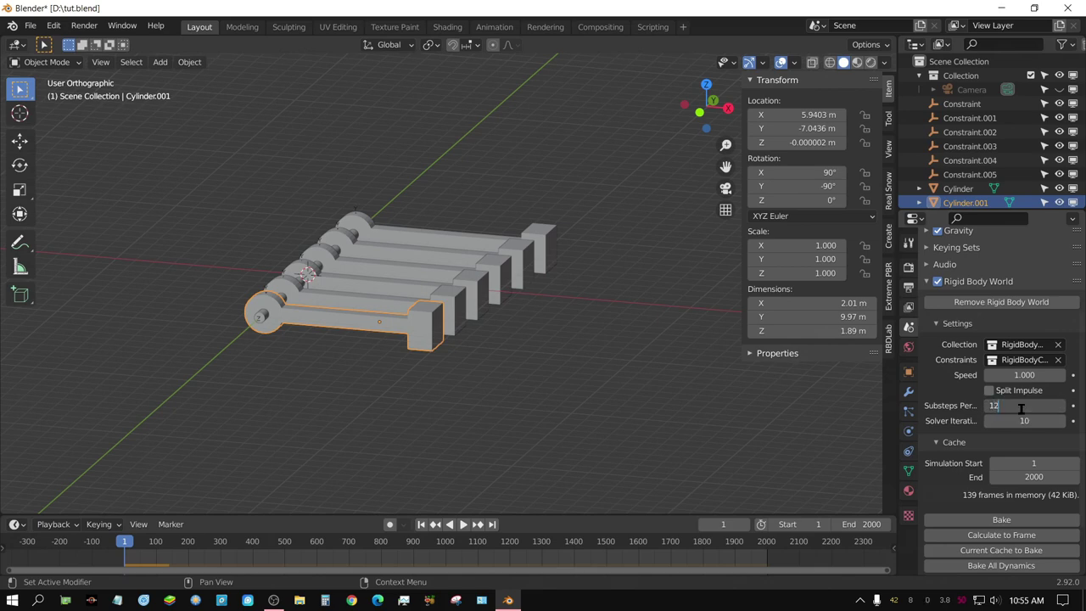
key(Return)
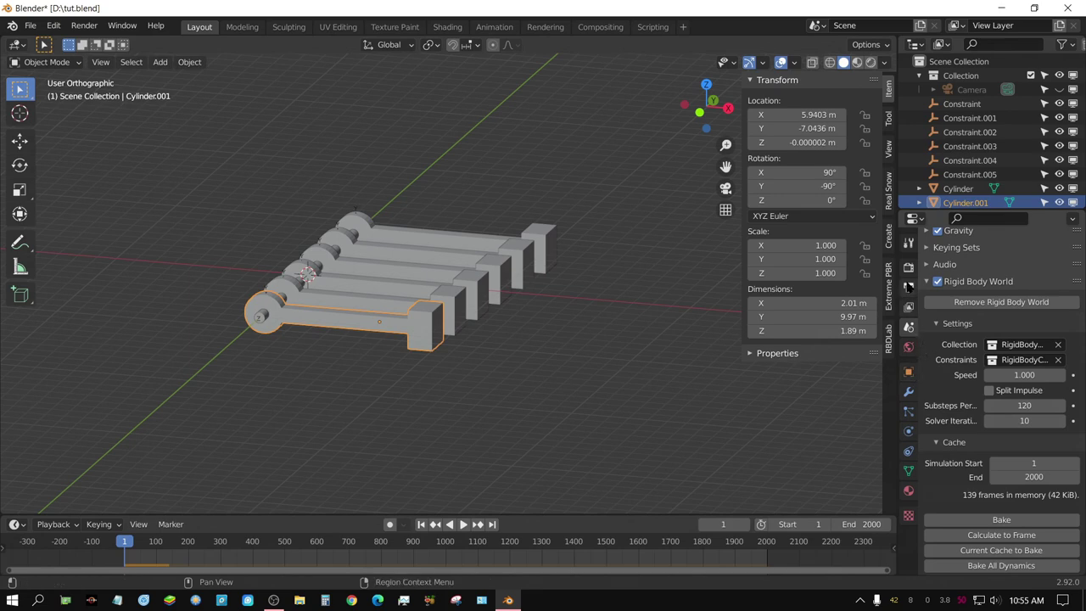
Set the scene's output frame rate to 60 fps.
click(910, 267)
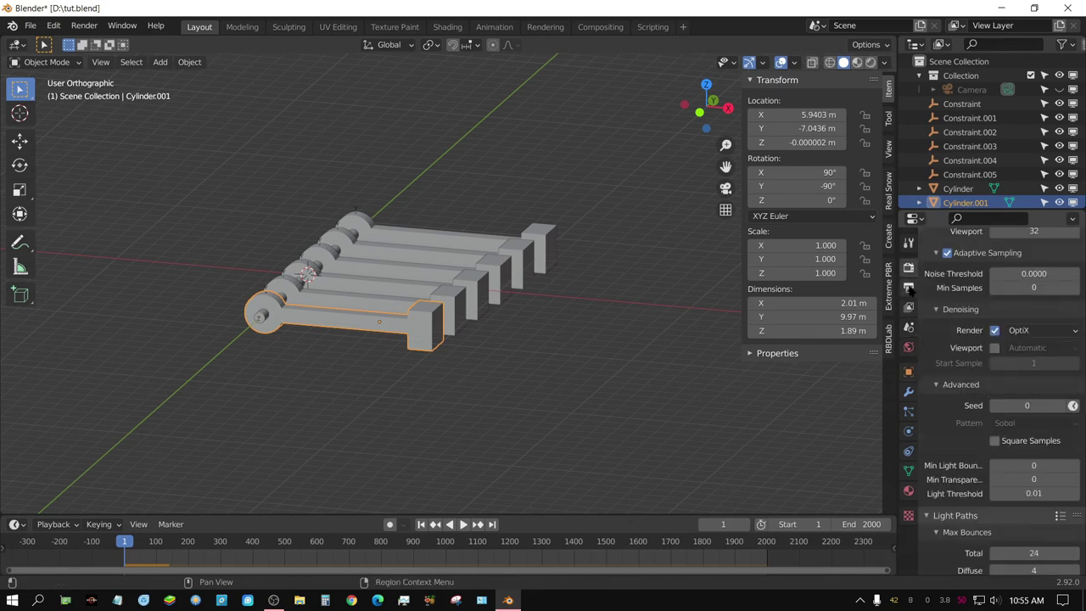
click(908, 287)
click(1028, 311)
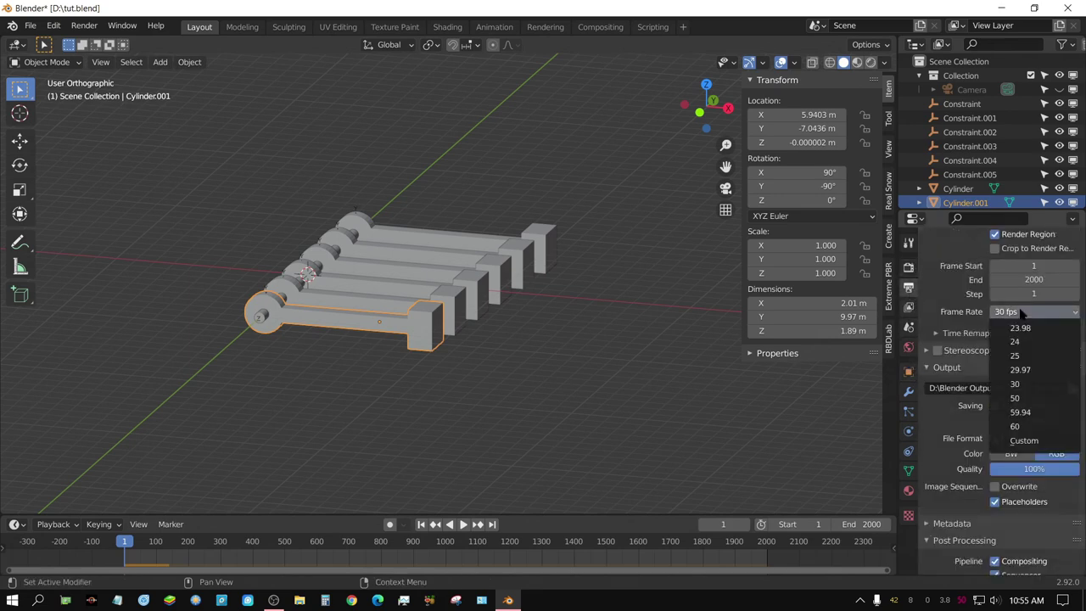
click(1026, 426)
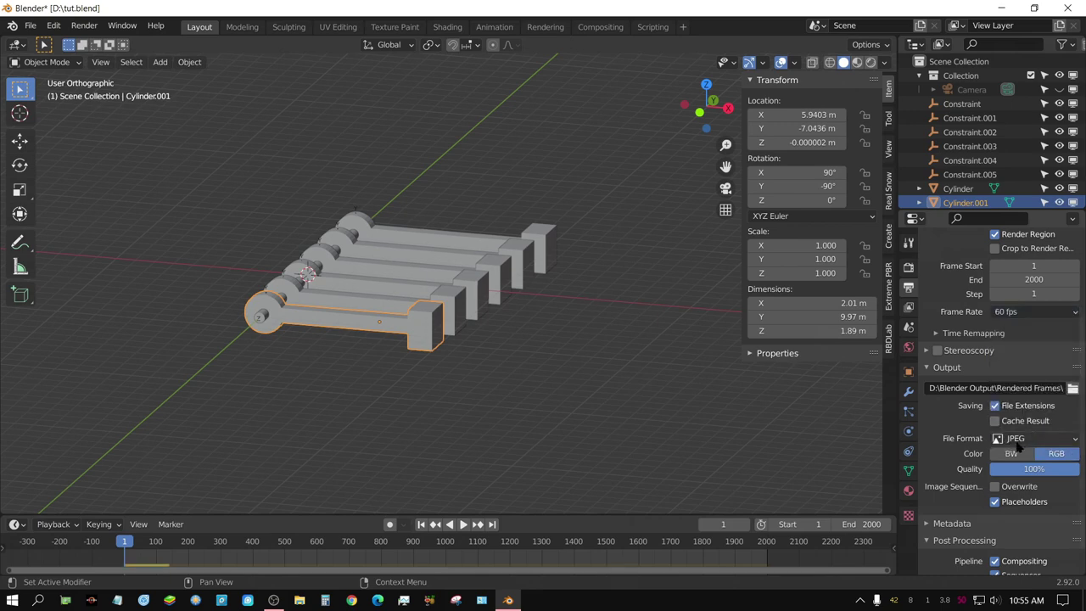
Play the simulation at the new frame rate, examine the swinging arms from several angles, and return to frame 1.
click(465, 528)
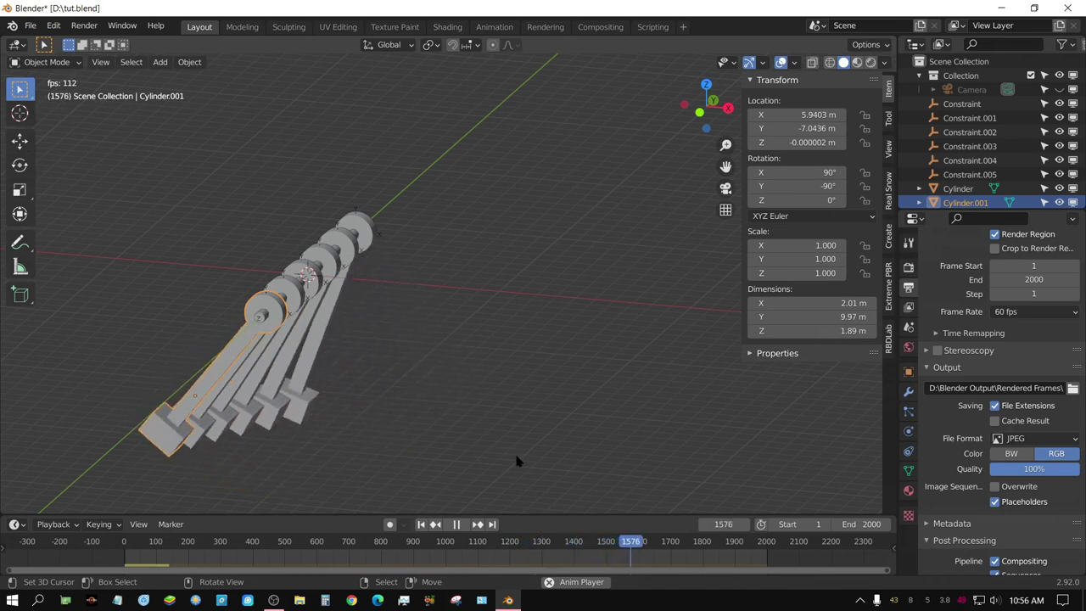
middle_drag(538, 396, 400, 481)
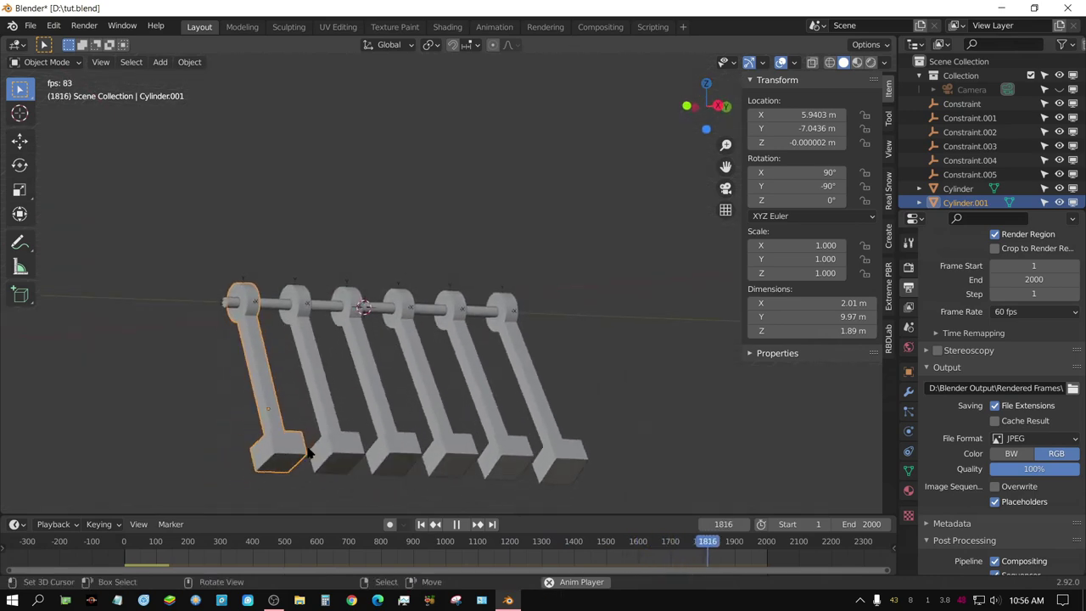
middle_drag(322, 419, 235, 310)
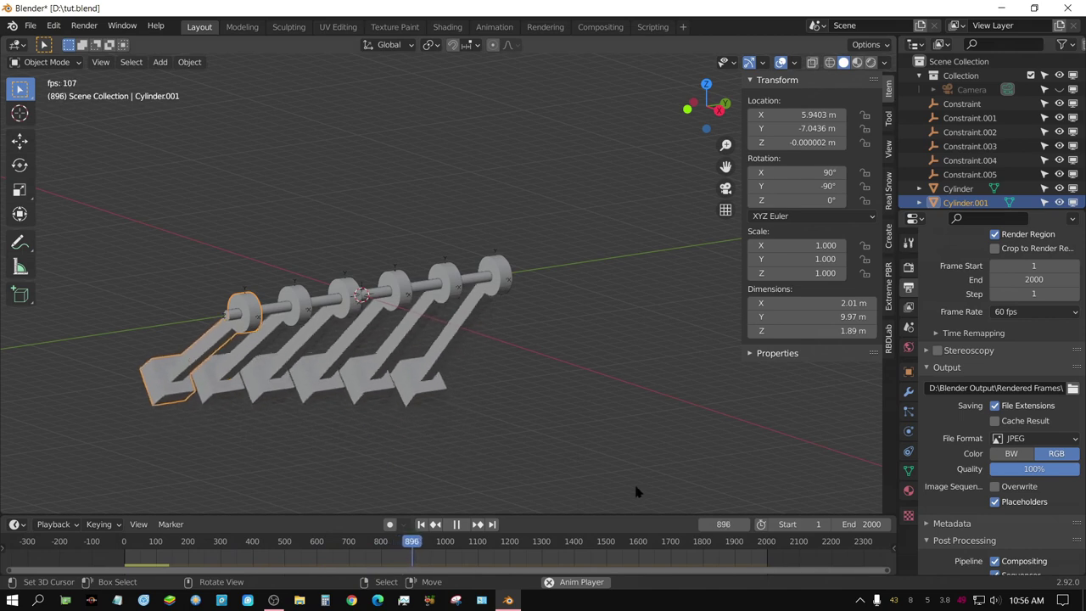
click(456, 524)
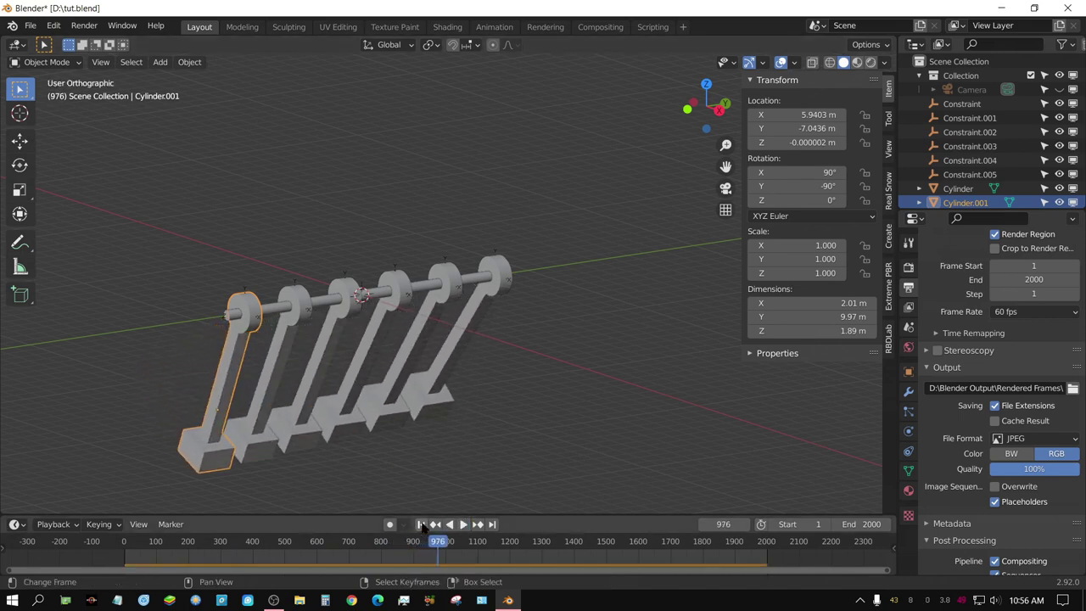
click(421, 525)
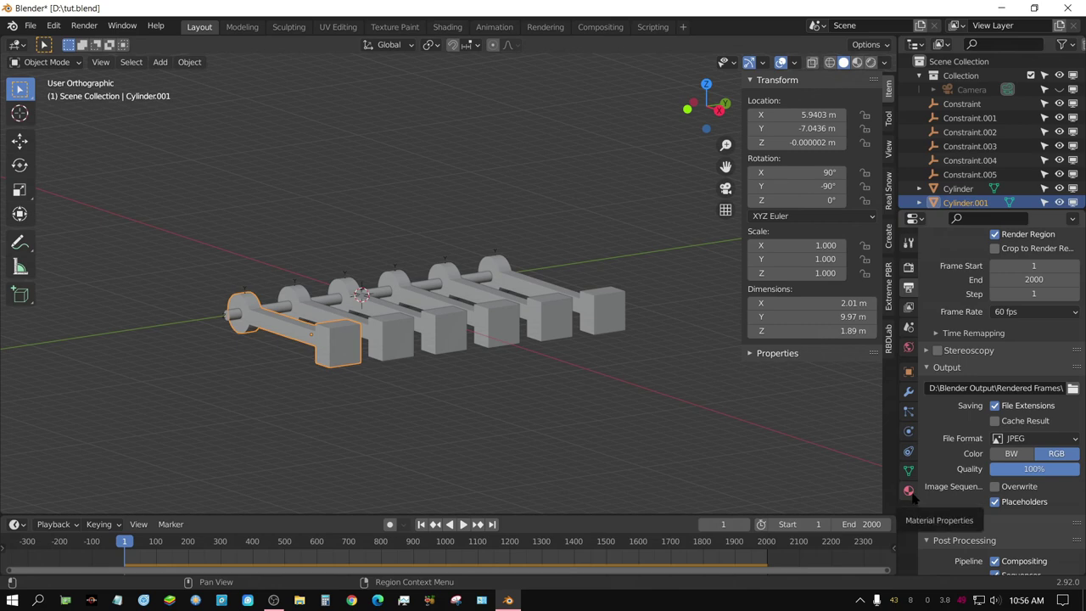
Set the rigid body rotation damping of the arm at the -Y end to 0.025.
click(909, 432)
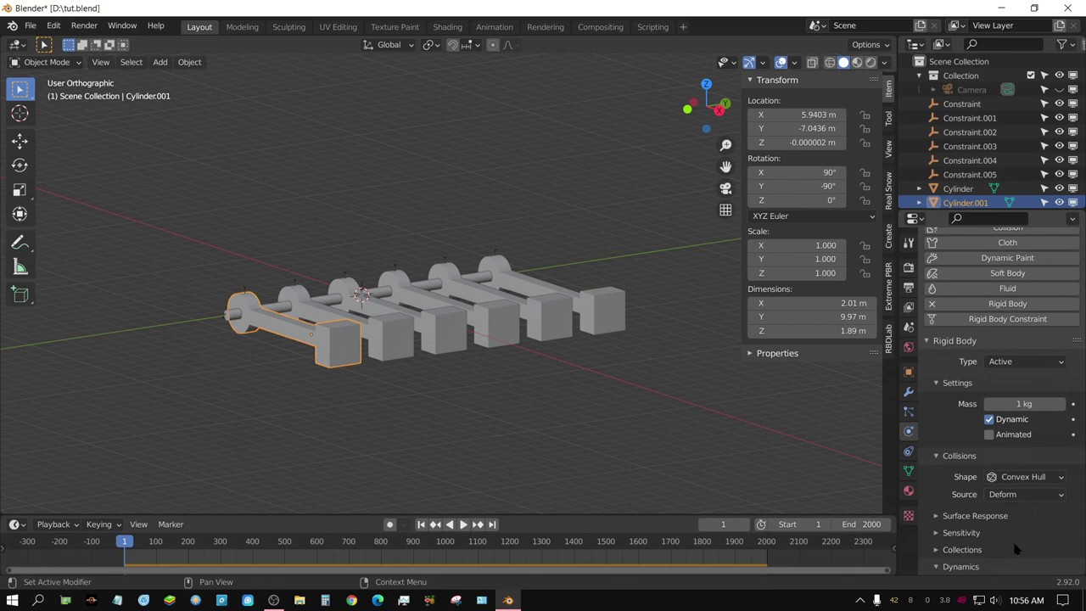
scroll(1015, 550, down, 2)
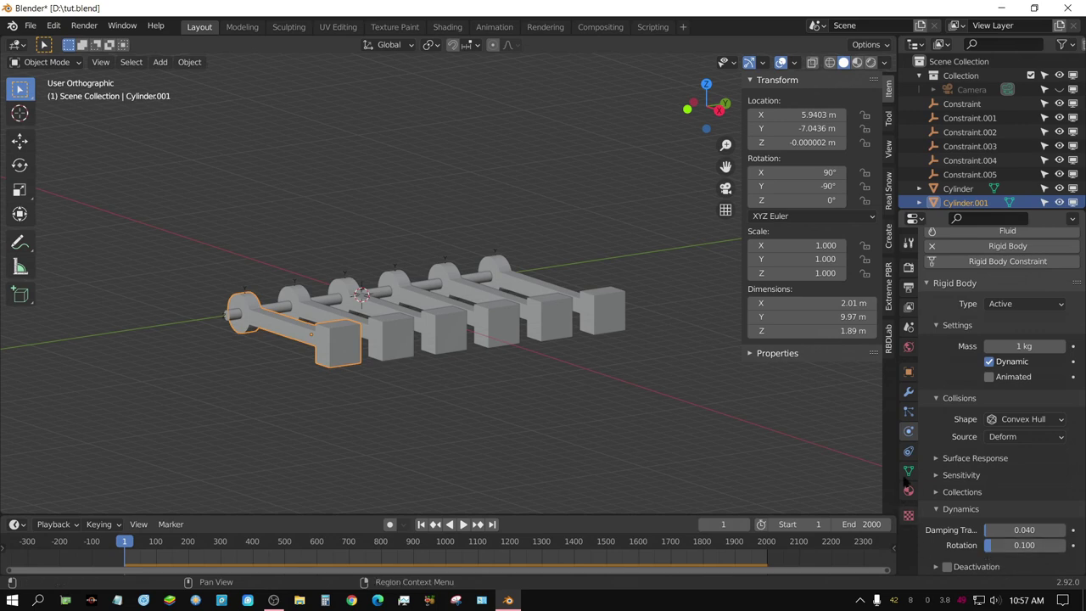
drag(895, 352, 840, 354)
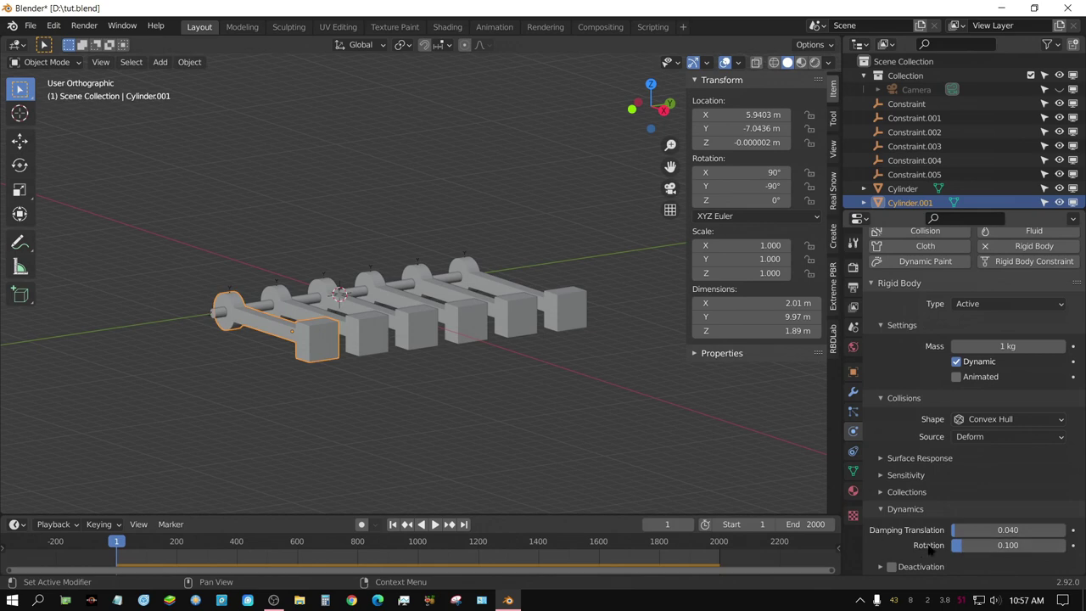
double_click(1009, 546)
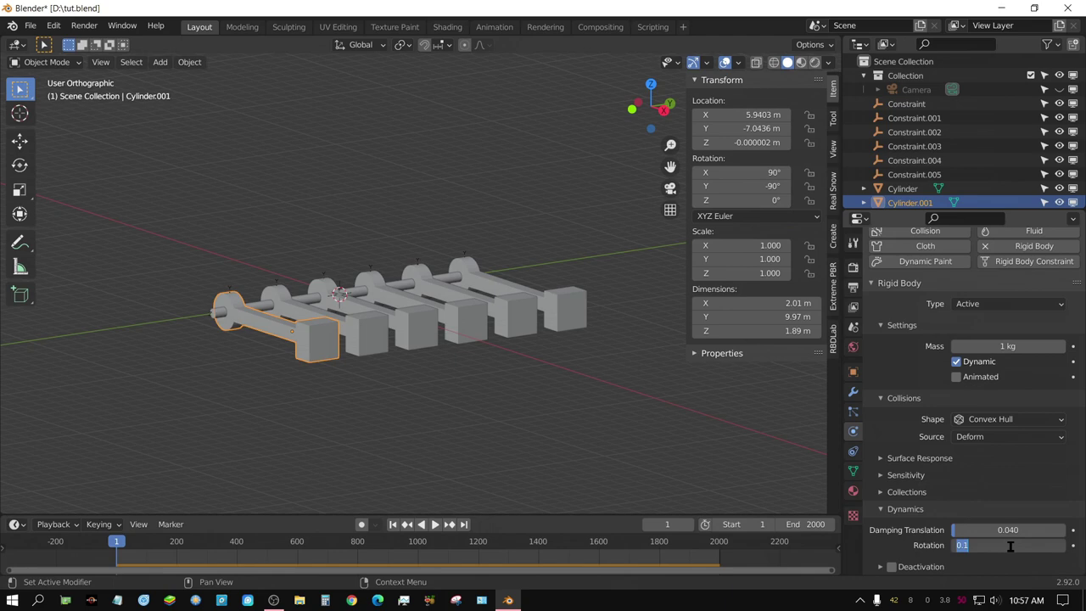
key(BackSpace)
text(.025)
key(Return)
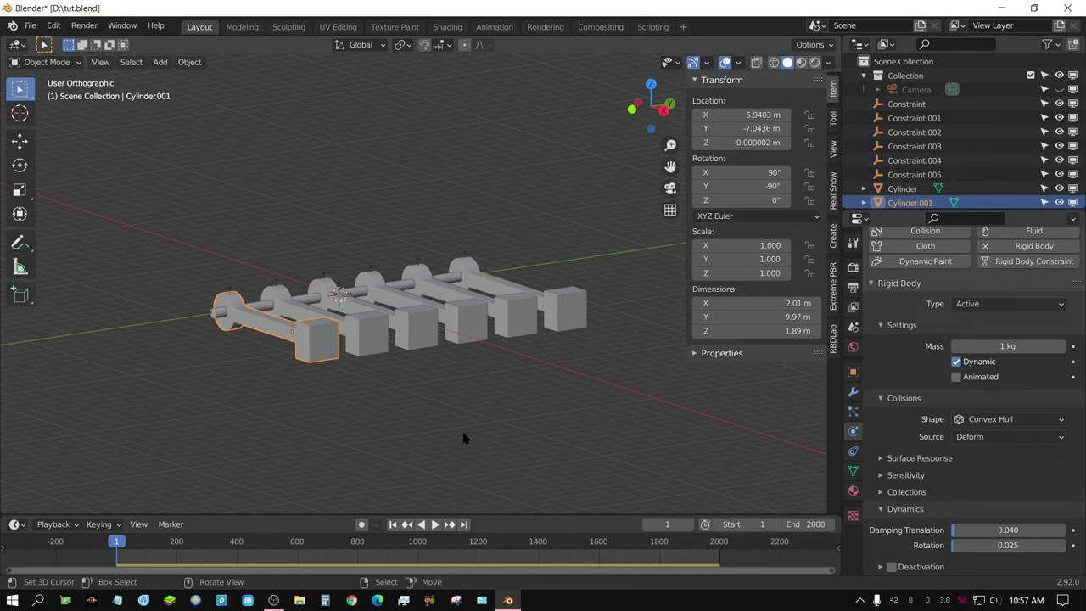
key(shift)
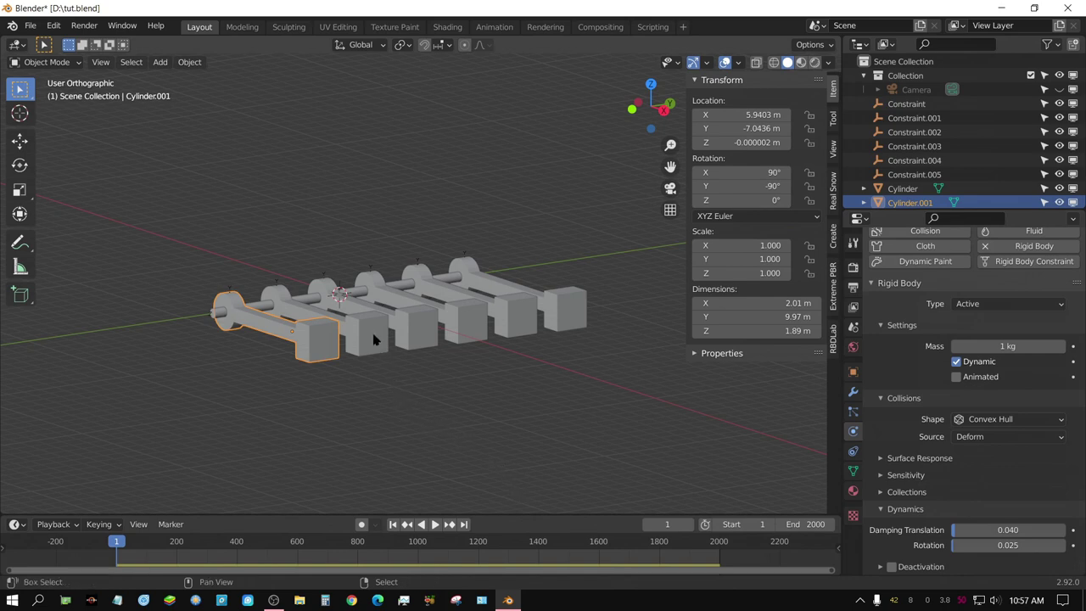
shift+click(373, 339)
shift+click(420, 330)
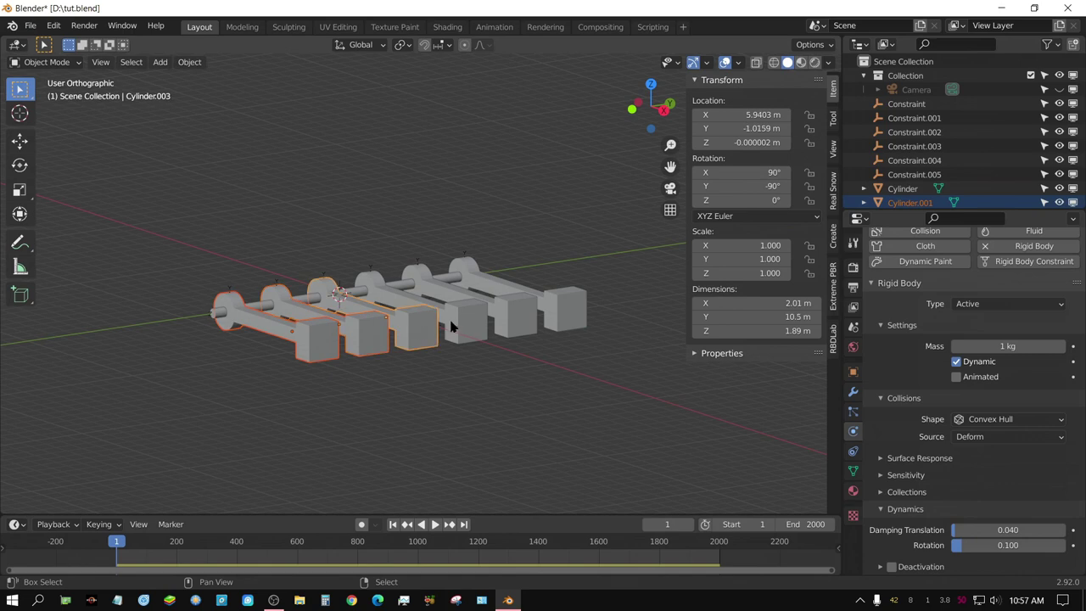
Copy the rigid body settings from the arm at the -Y end to the other five arms.
click(564, 306)
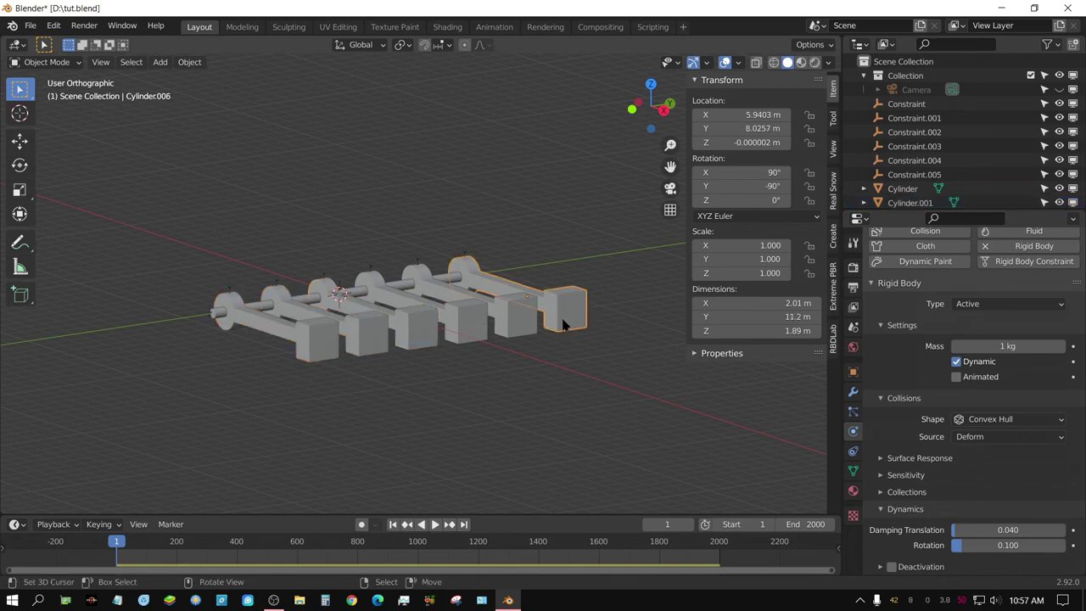
shift+click(519, 318)
shift+click(477, 329)
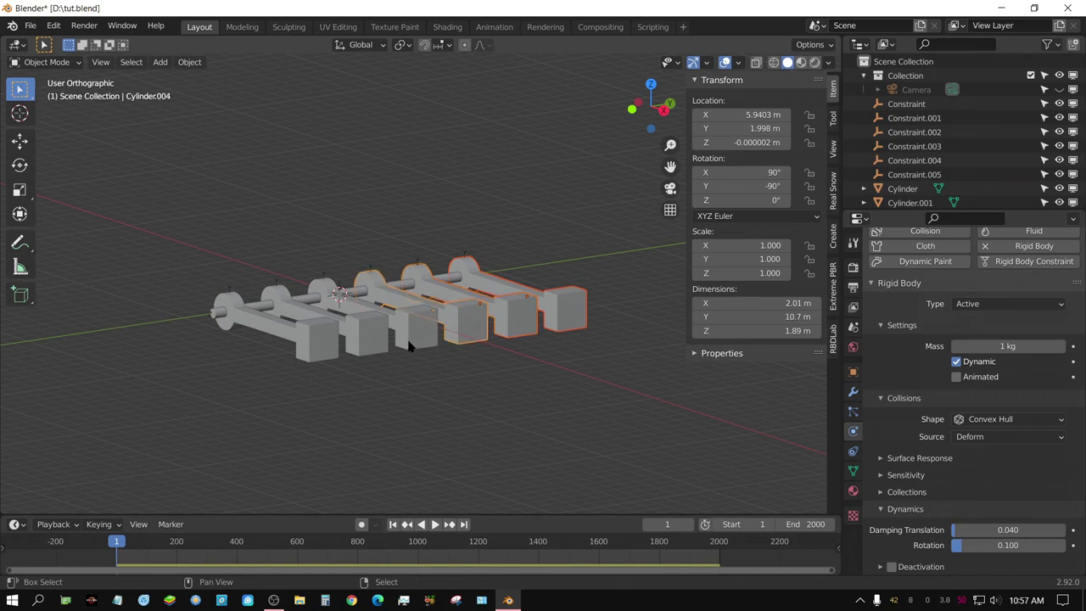
shift+click(413, 341)
shift+click(378, 344)
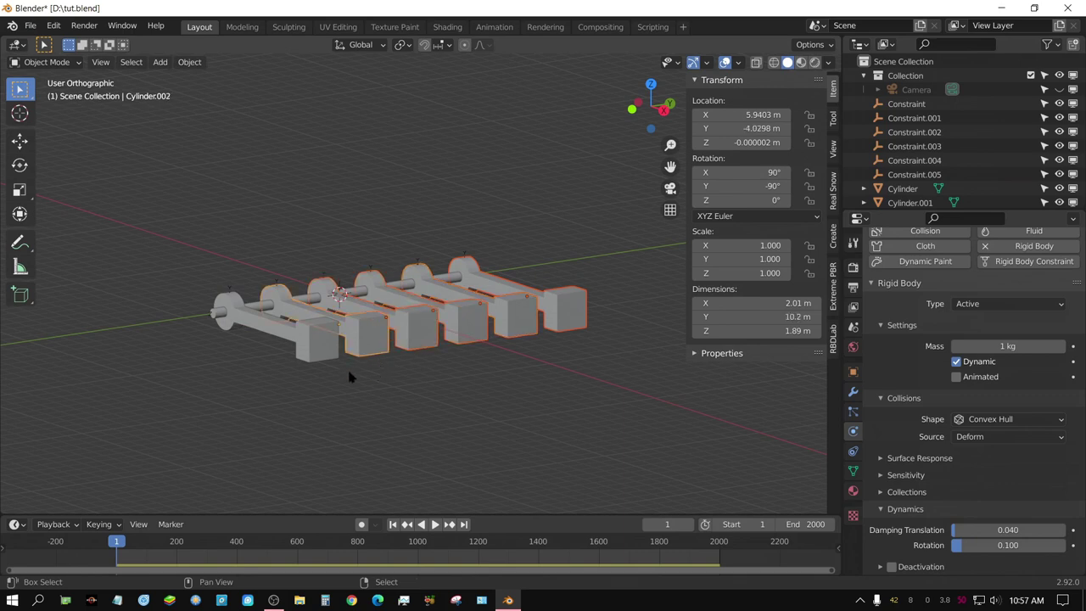
shift+click(315, 350)
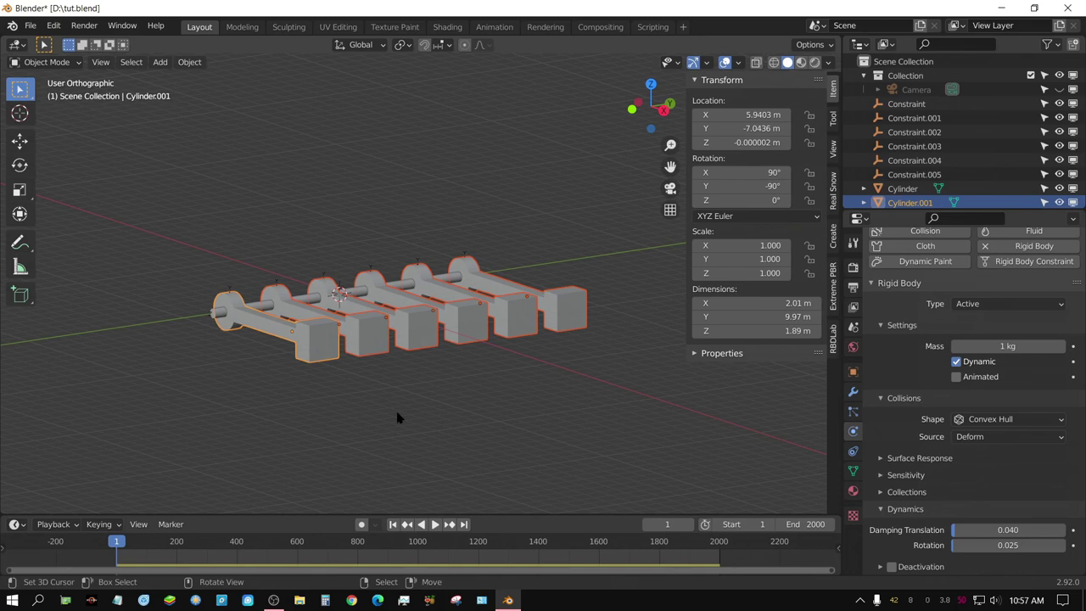
click(190, 62)
mouse_move(234, 394)
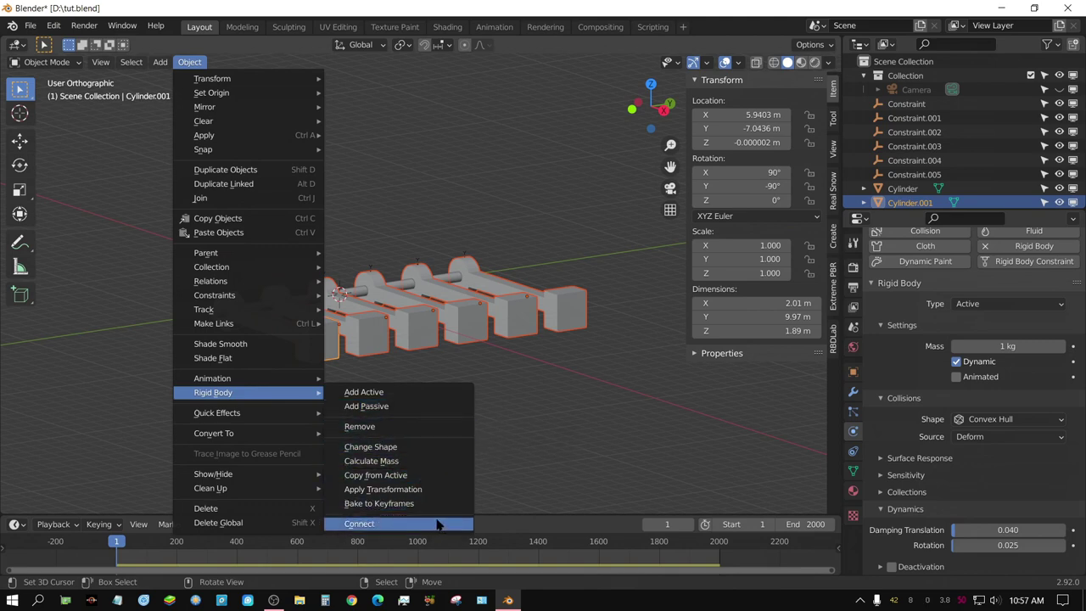
click(383, 478)
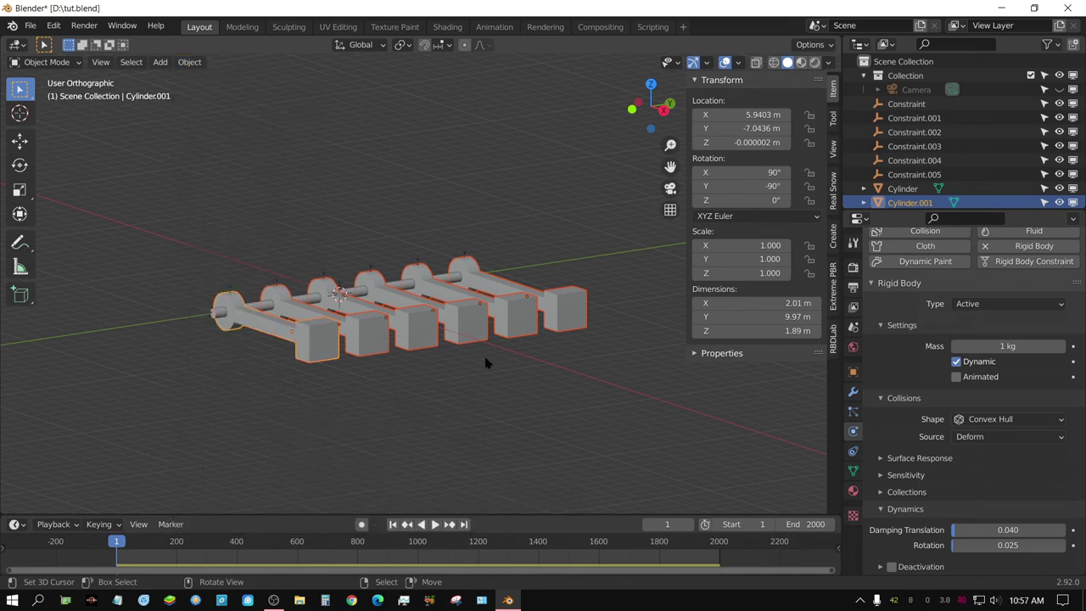
Check the rotation damping of the arm at the -Y end and the three arms nearest the +Y end.
click(564, 319)
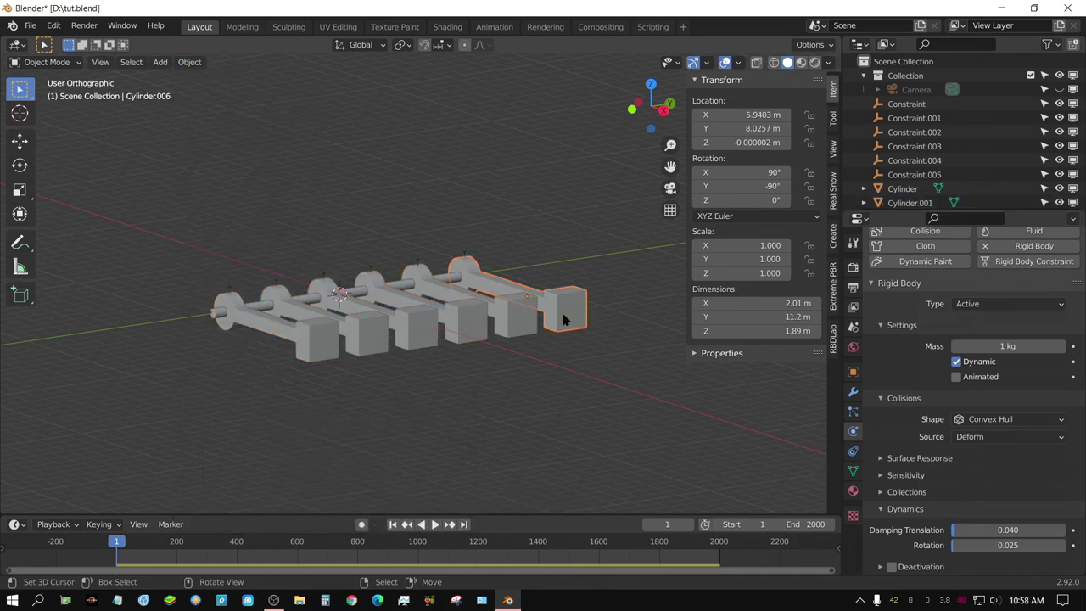
click(303, 349)
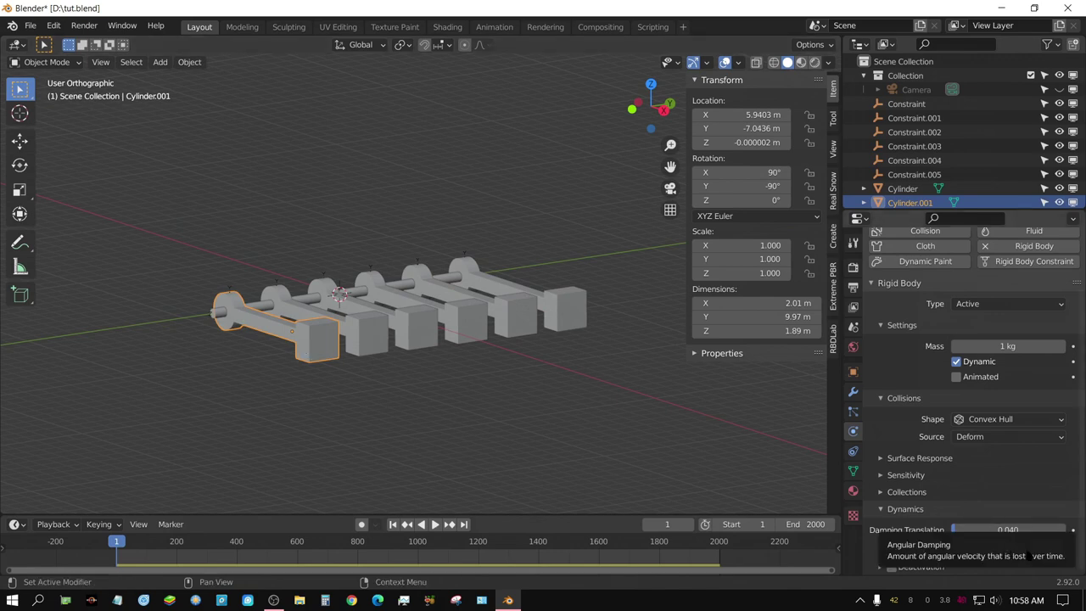
click(560, 308)
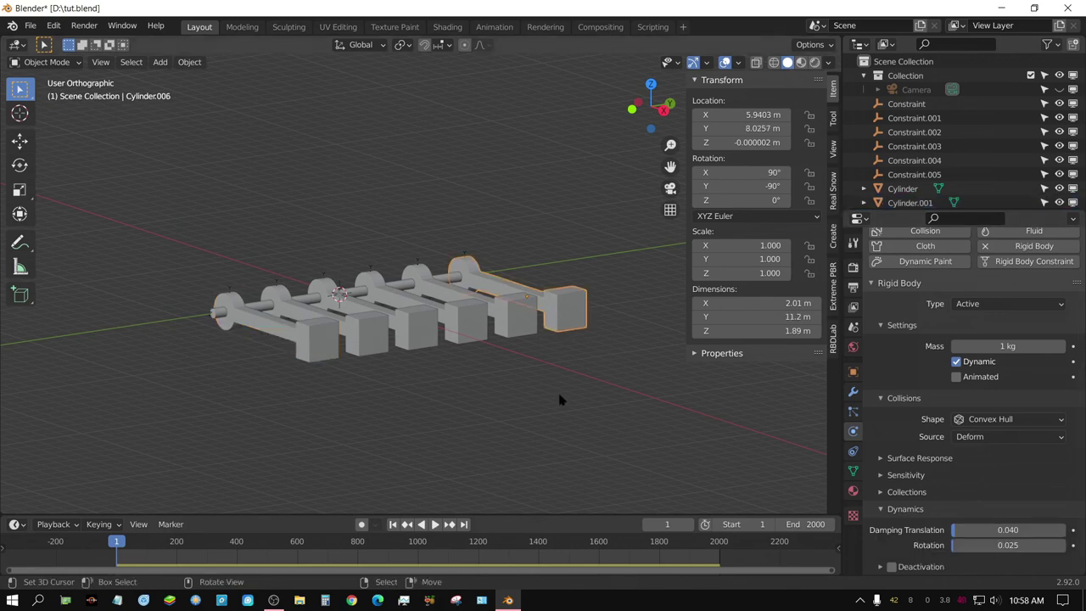
click(520, 317)
click(471, 319)
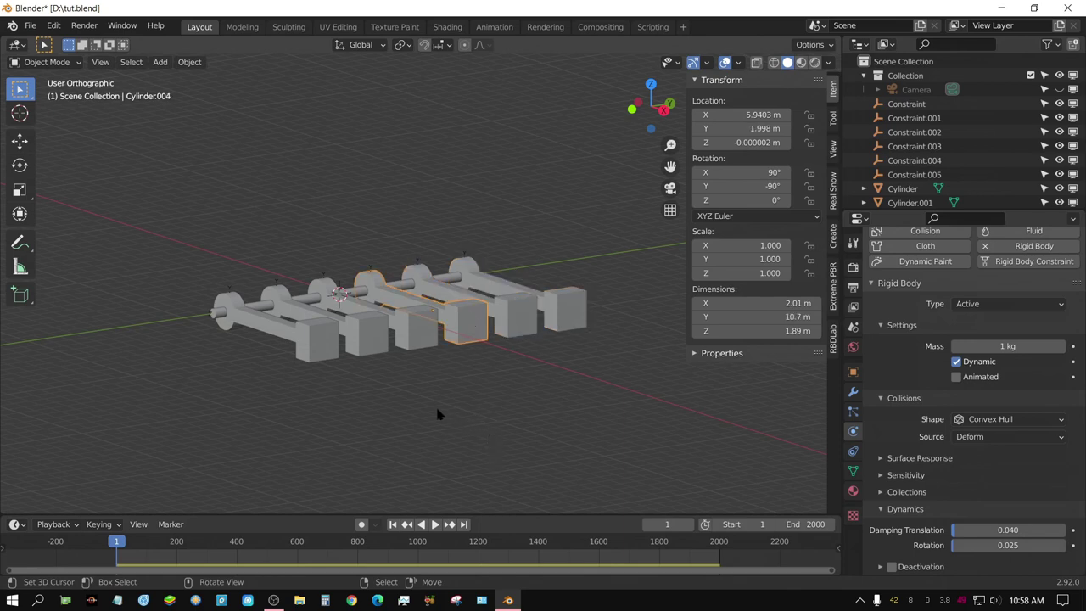
Play the simulation with the copied damping, examine the swinging arms from another angle, and return to frame 1.
click(435, 524)
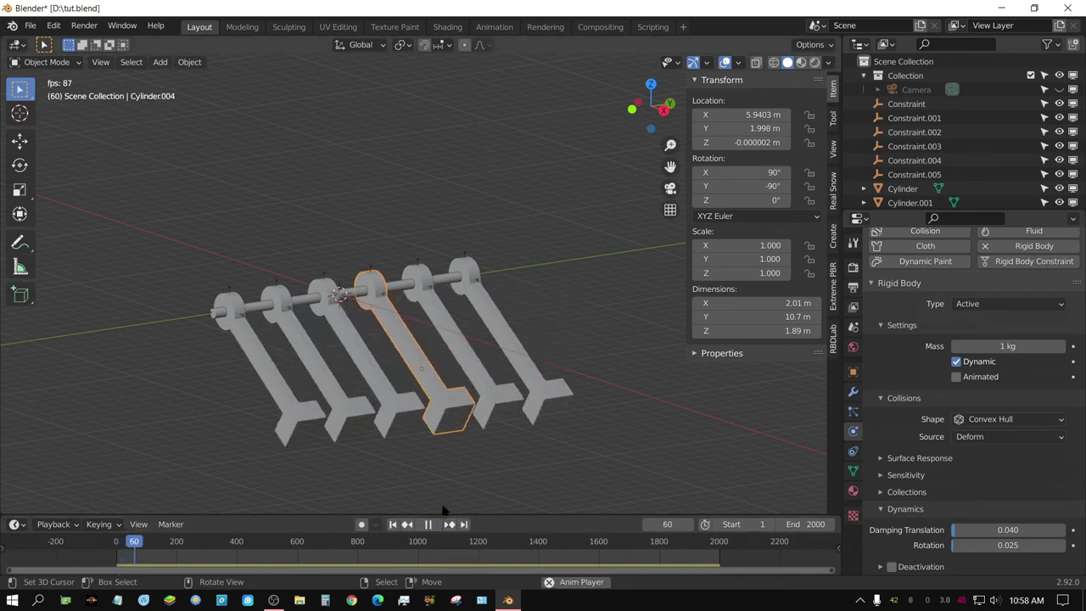
middle_drag(152, 416, 196, 427)
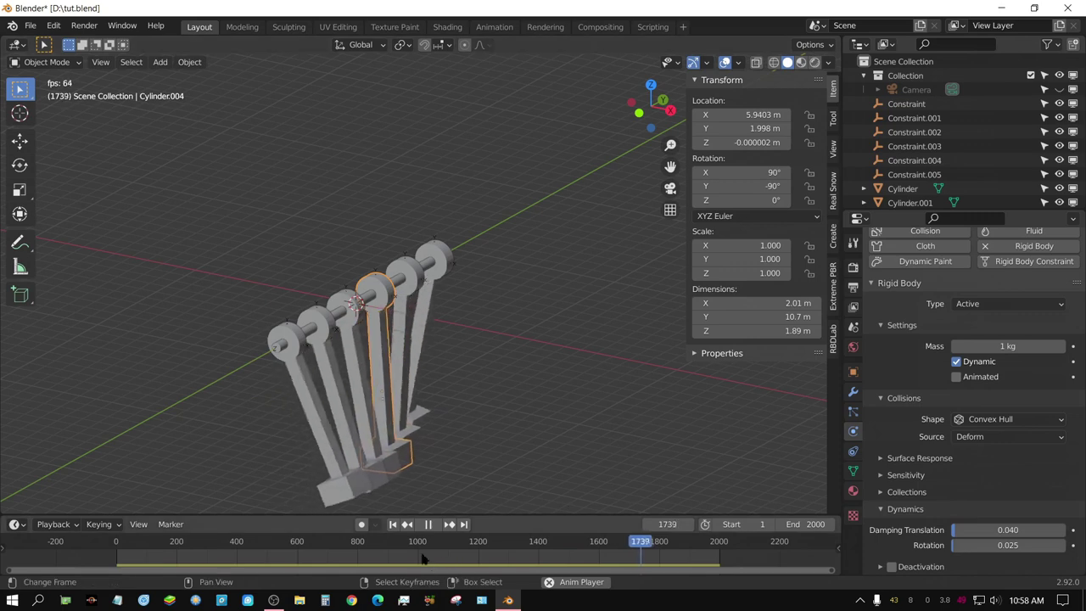
click(429, 524)
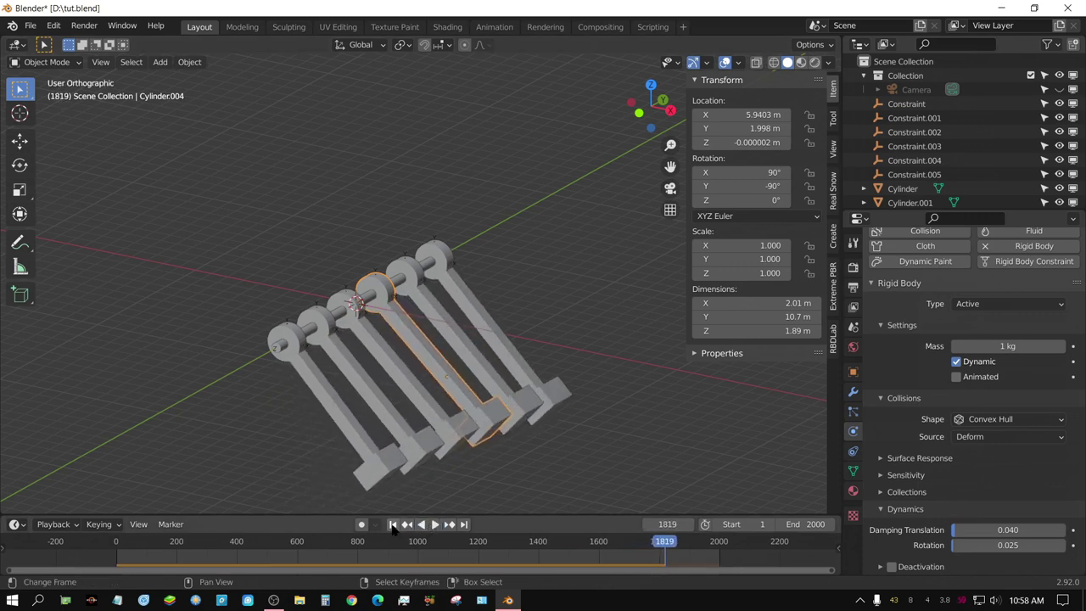
click(393, 524)
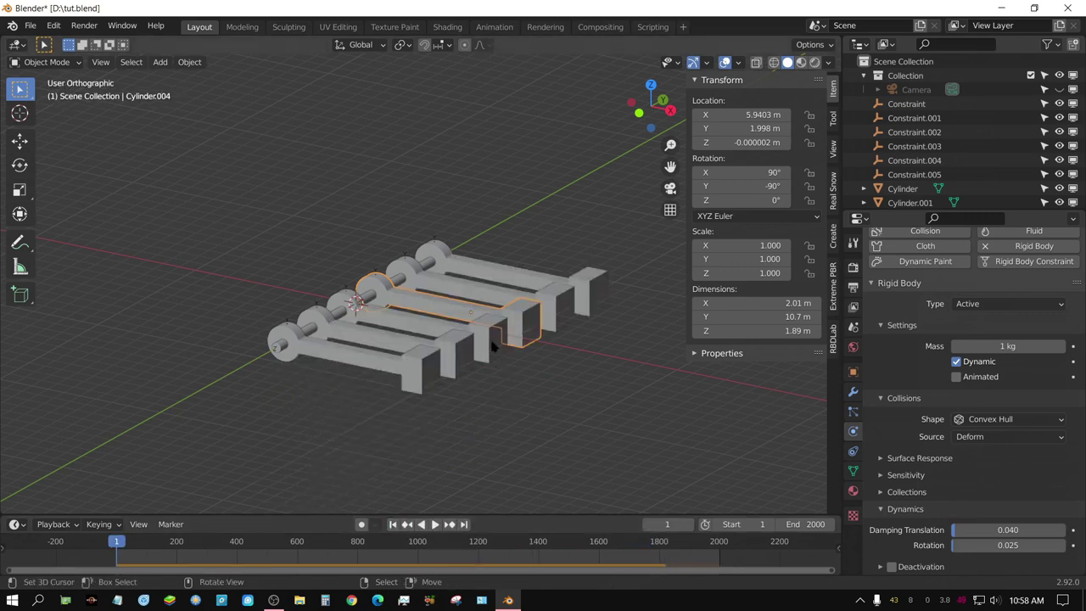